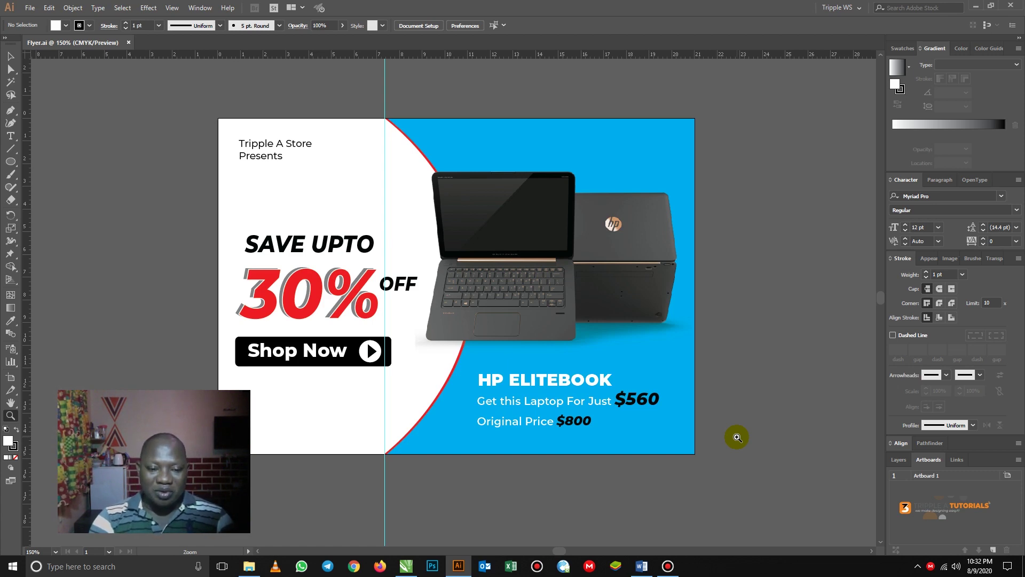
- Inspect the Shop Now button group, shift the flyer left, and enter artboard editing
{"action": "left_click", "coordinate": [11, 68]}
{"action": "left_click", "coordinate": [339, 351]}
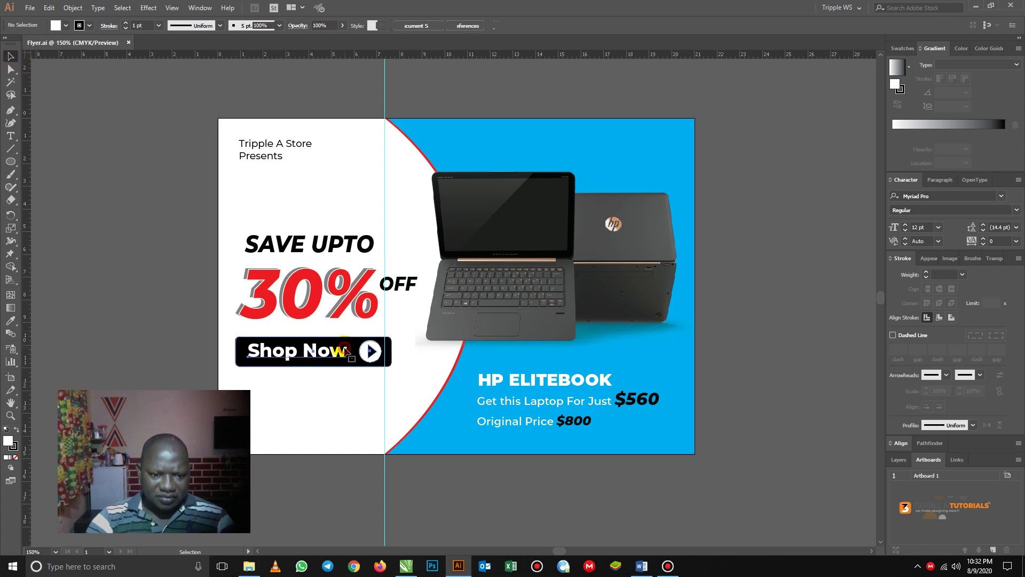
{"action": "left_click", "coordinate": [178, 298]}
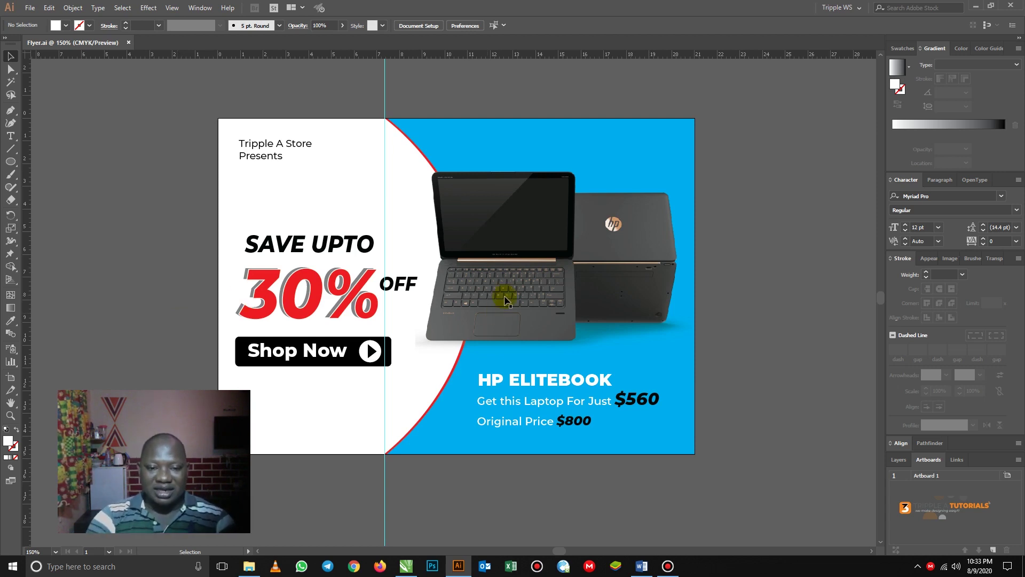
{"action": "left_click_drag", "start_coordinate": [514, 275], "coordinate": [429, 251]}
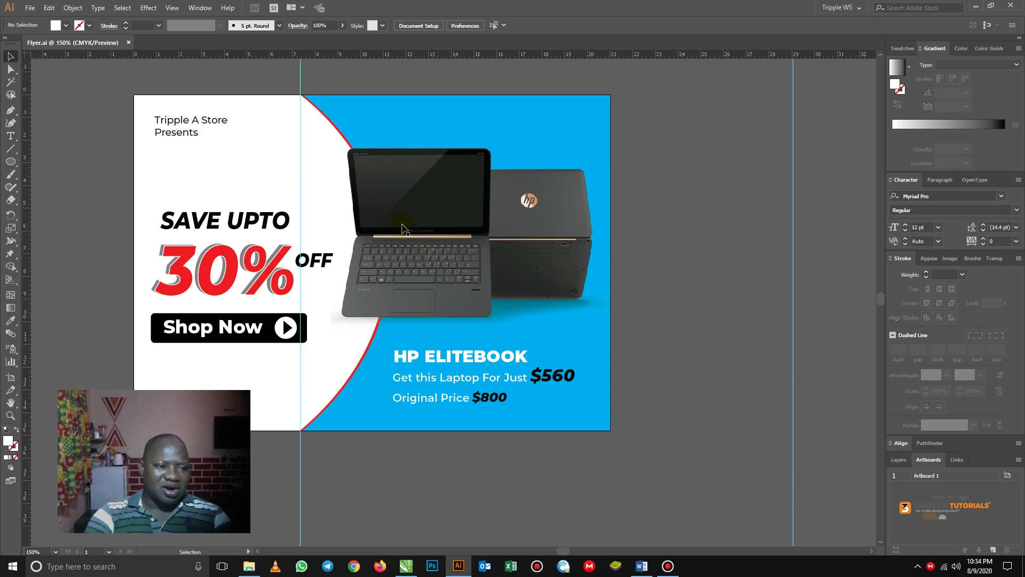
{"action": "left_click", "coordinate": [10, 379]}
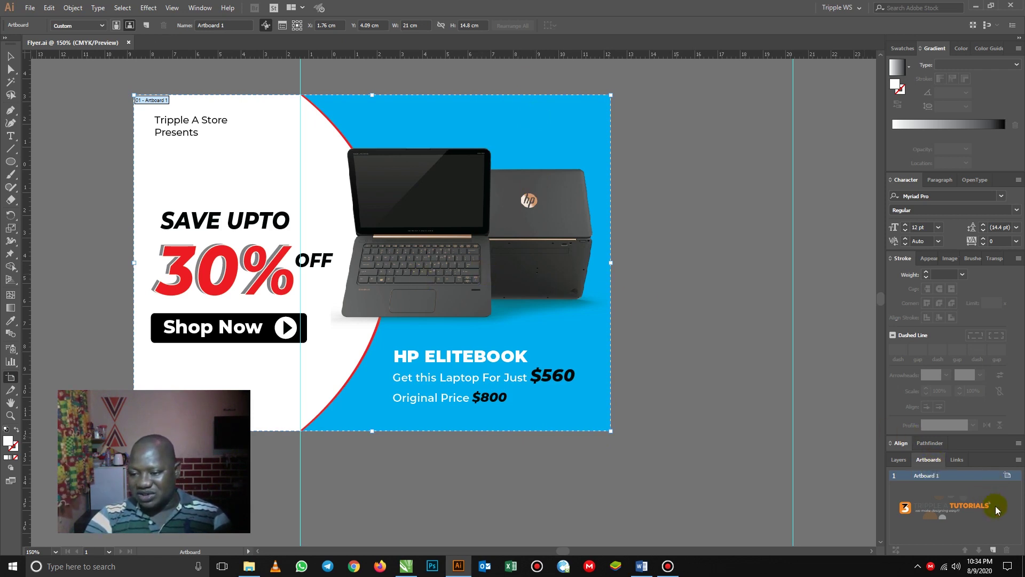
- Add a new blank 21 × 14.8 cm artboard, Artboard 5, beside the flyer
{"action": "left_click", "coordinate": [995, 553]}
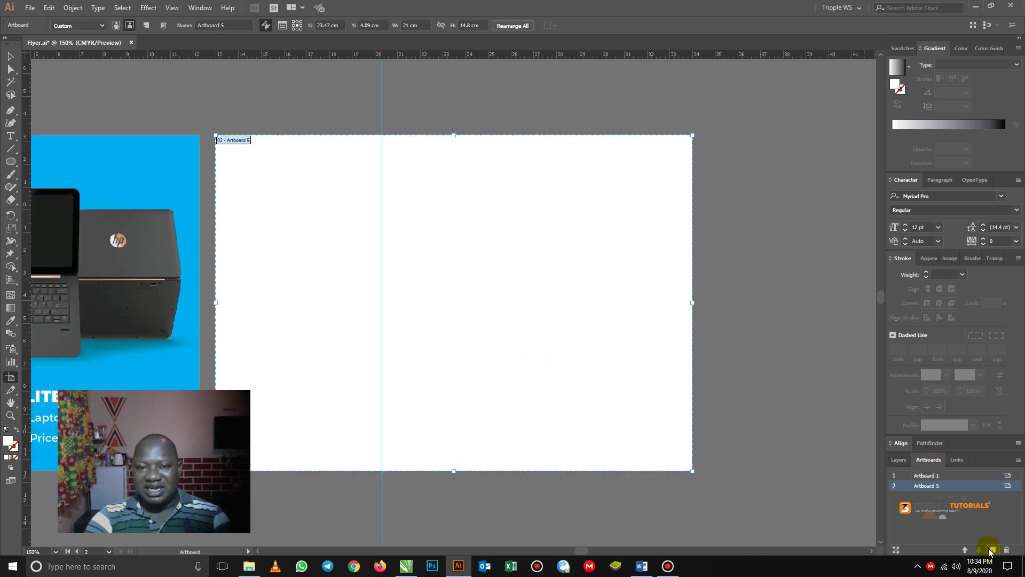
{"action": "left_click_drag", "start_coordinate": [178, 203], "coordinate": [459, 197]}
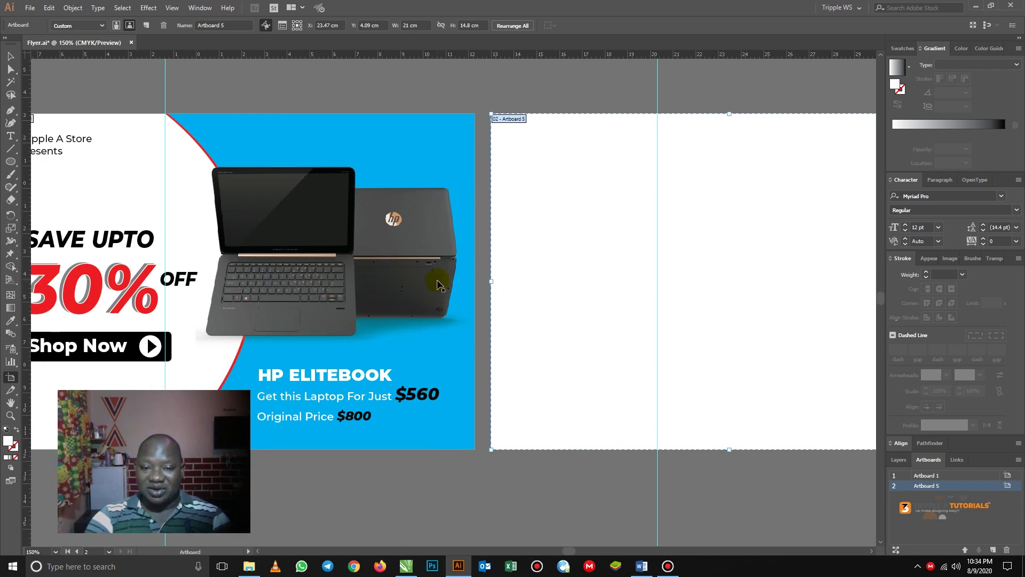
{"action": "left_click_drag", "start_coordinate": [586, 263], "coordinate": [425, 281]}
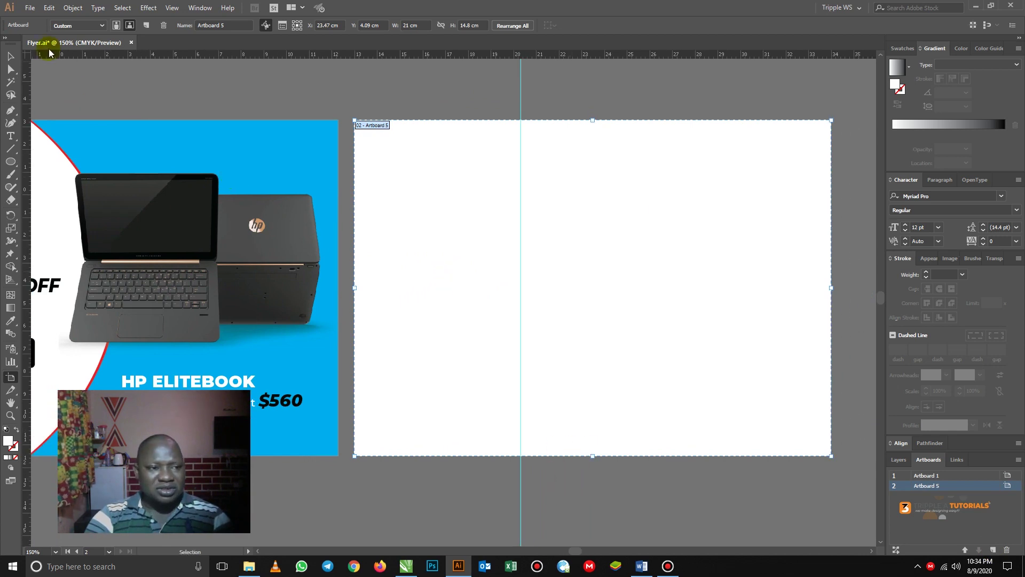
- Return to object selection and show the Layers panel with the whole flyer in view
{"action": "left_click", "coordinate": [10, 56]}
{"action": "left_click", "coordinate": [445, 105]}
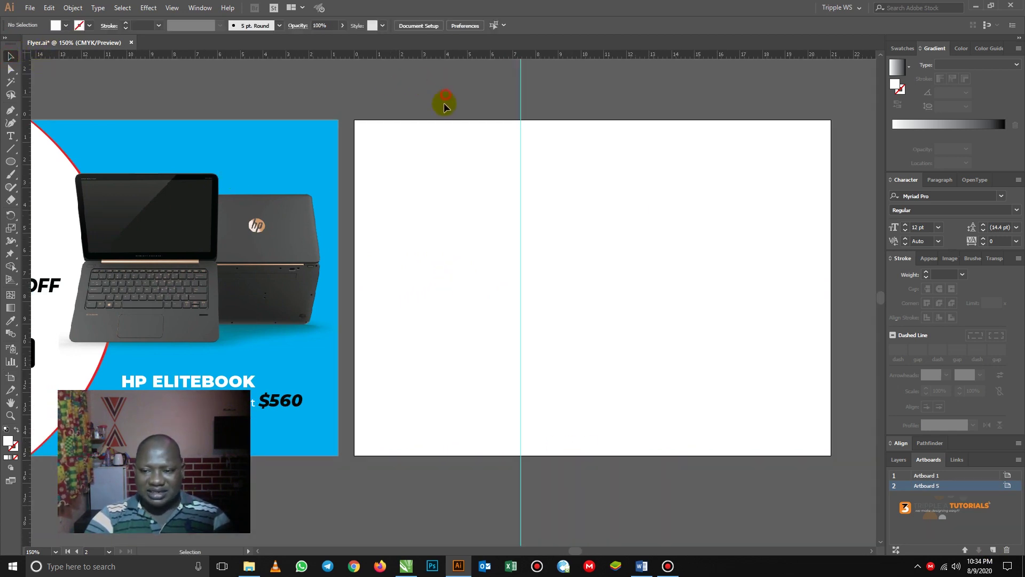
{"action": "left_click", "coordinate": [899, 460]}
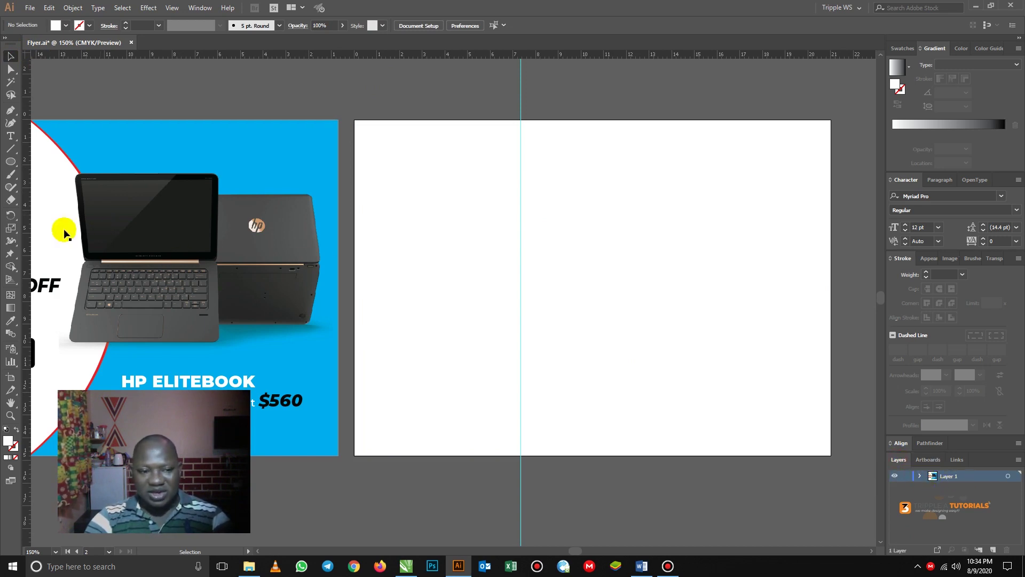
{"action": "key", "text": "space"}
{"action": "left_click_drag", "start_coordinate": [181, 241], "coordinate": [444, 233]}
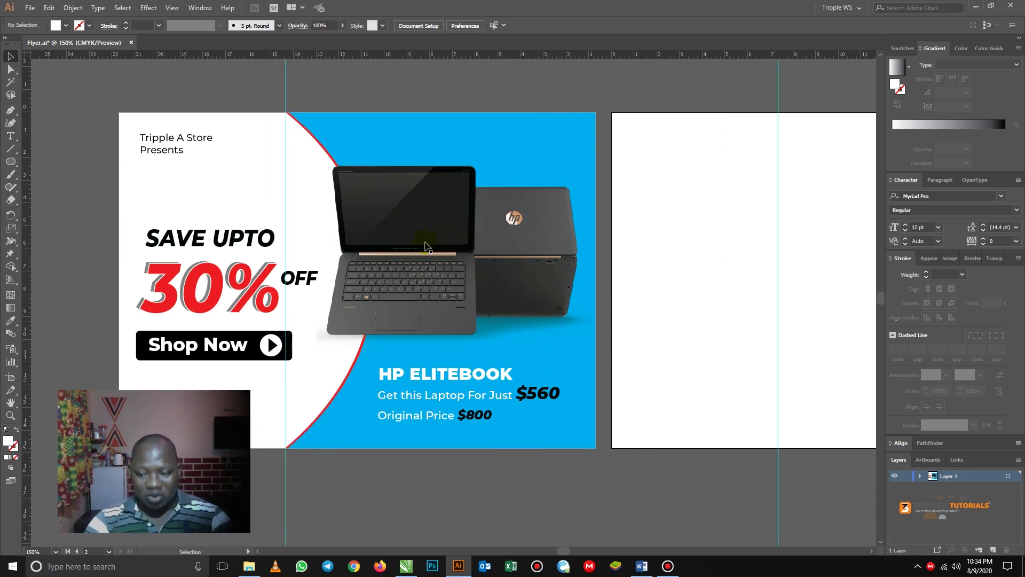
- Toggle Layer 1 to outline and back to colour preview, framing the new artboard beside the flyer
{"action": "left_click", "coordinate": [896, 476], "text": "ctrl"}
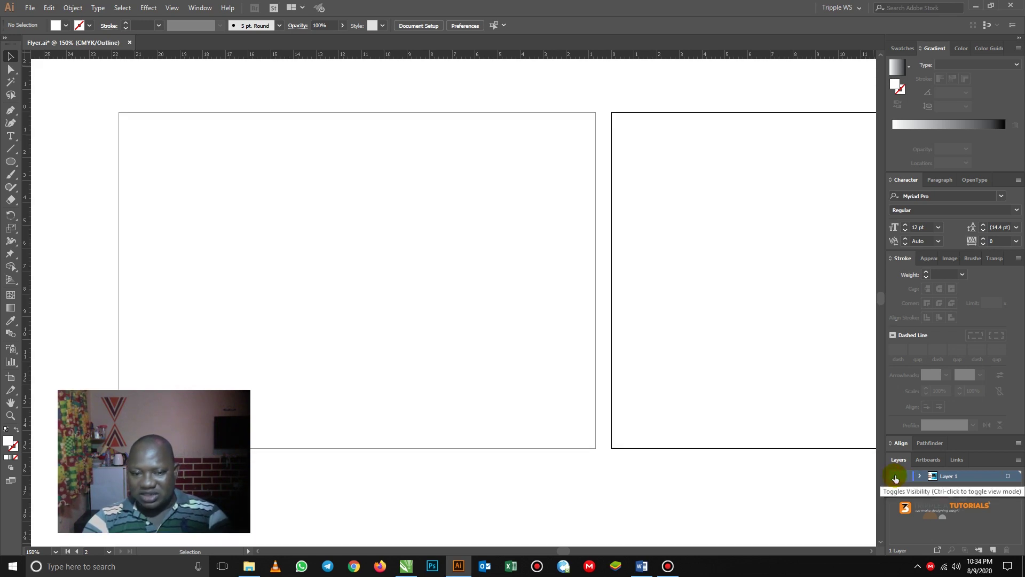
{"action": "left_click", "coordinate": [895, 476], "text": "ctrl"}
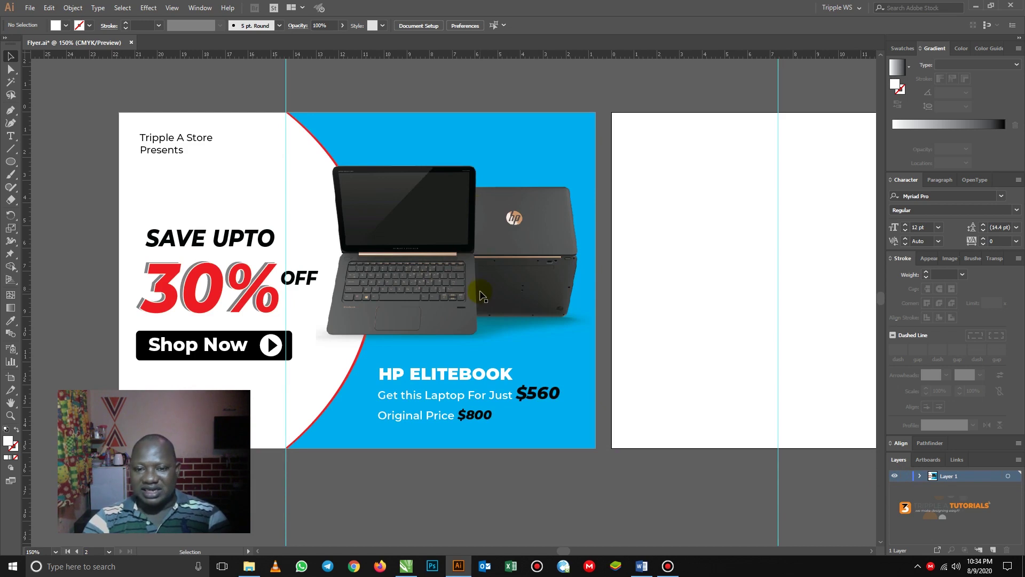
{"action": "left_click_drag", "start_coordinate": [711, 252], "coordinate": [458, 258]}
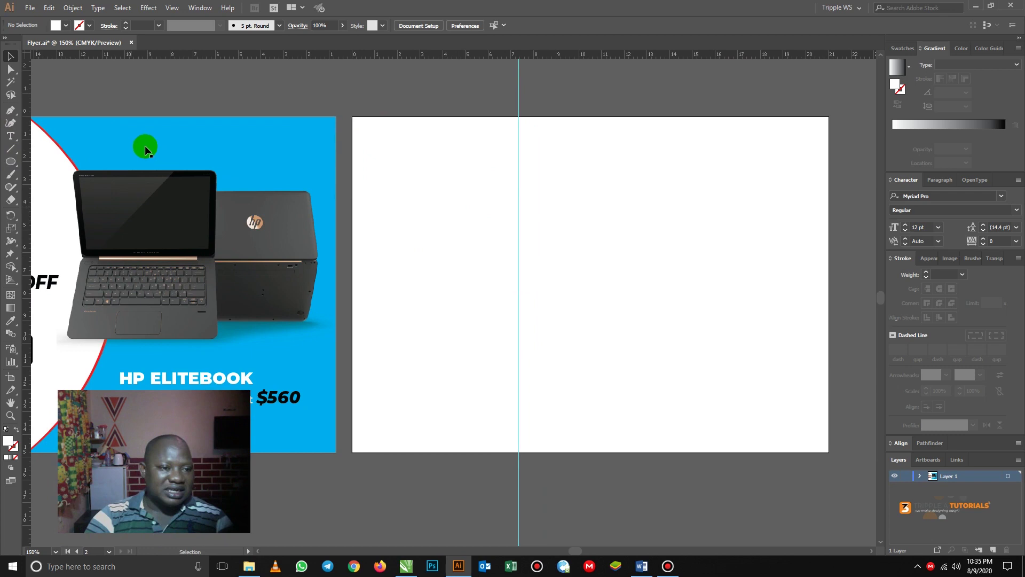
{"action": "left_click_drag", "start_coordinate": [169, 139], "coordinate": [275, 129]}
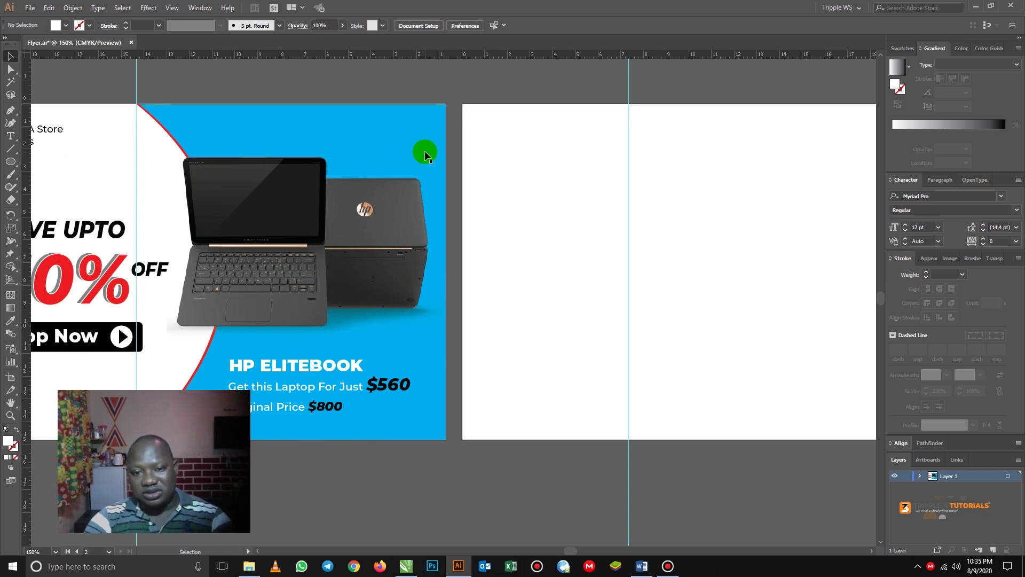
{"action": "left_click_drag", "start_coordinate": [618, 231], "coordinate": [517, 236]}
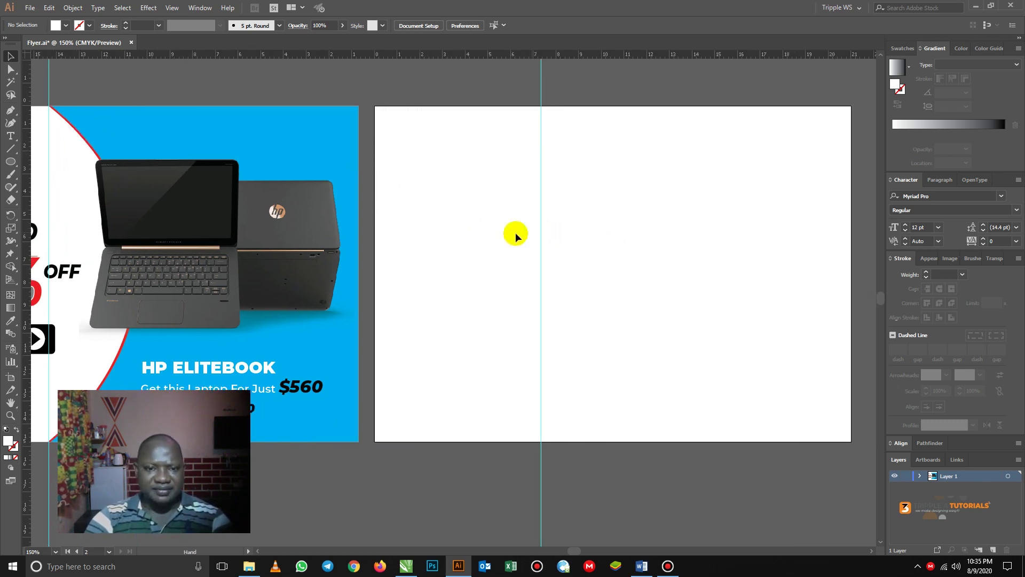
- Draw a blue 13.6878 × 14.7701 cm rectangle from the guide to the artboard's right edge
{"action": "left_click", "coordinate": [11, 161]}
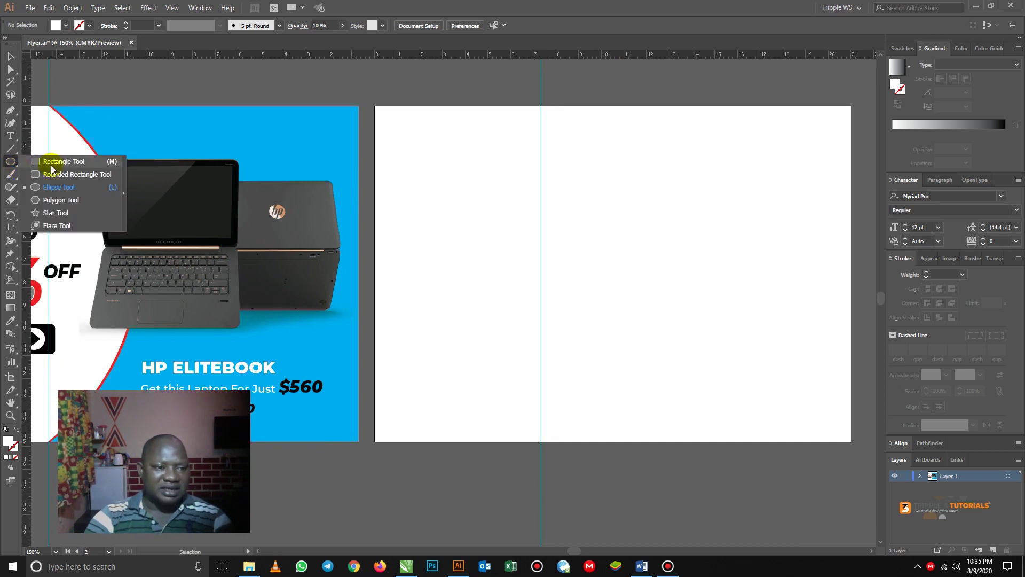
{"action": "left_click", "coordinate": [53, 162]}
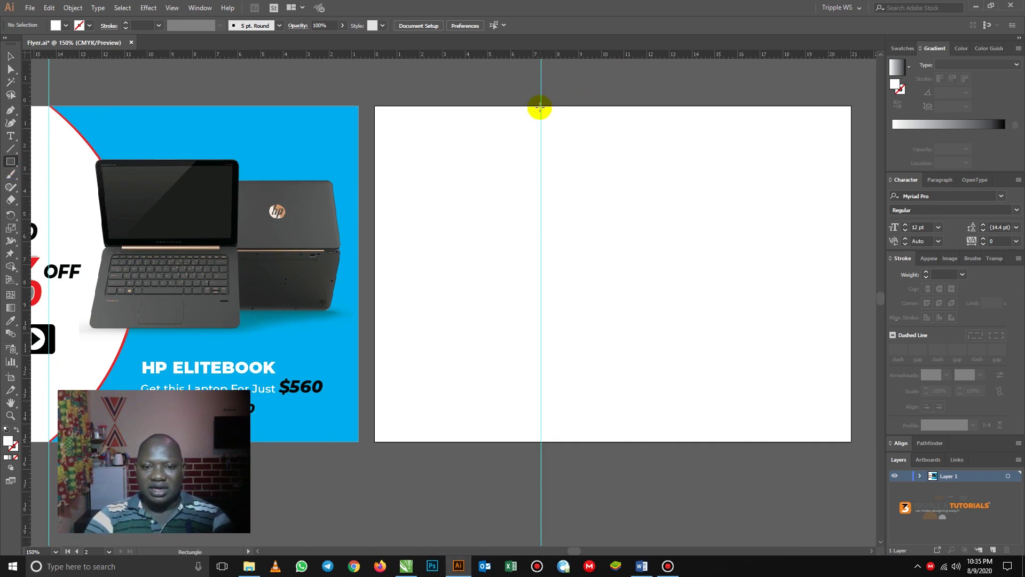
{"action": "left_click_drag", "start_coordinate": [543, 106], "coordinate": [852, 441]}
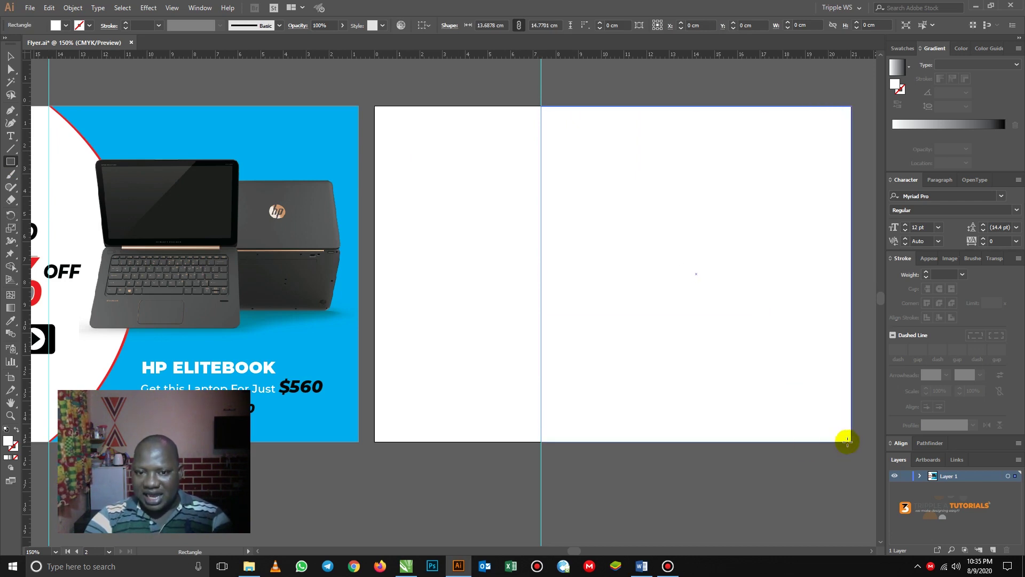
{"action": "left_click", "coordinate": [56, 25]}
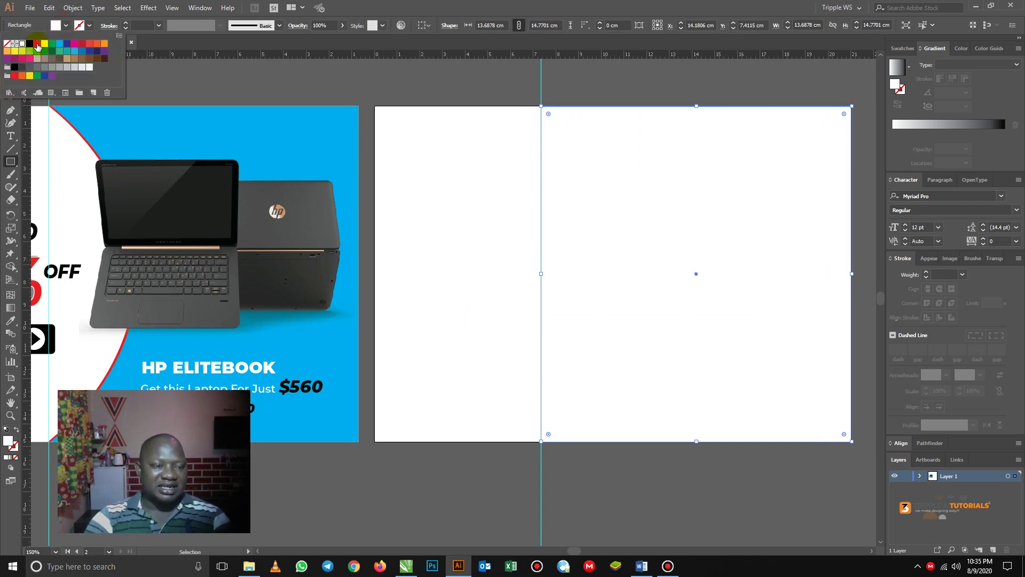
{"action": "left_click", "coordinate": [68, 50]}
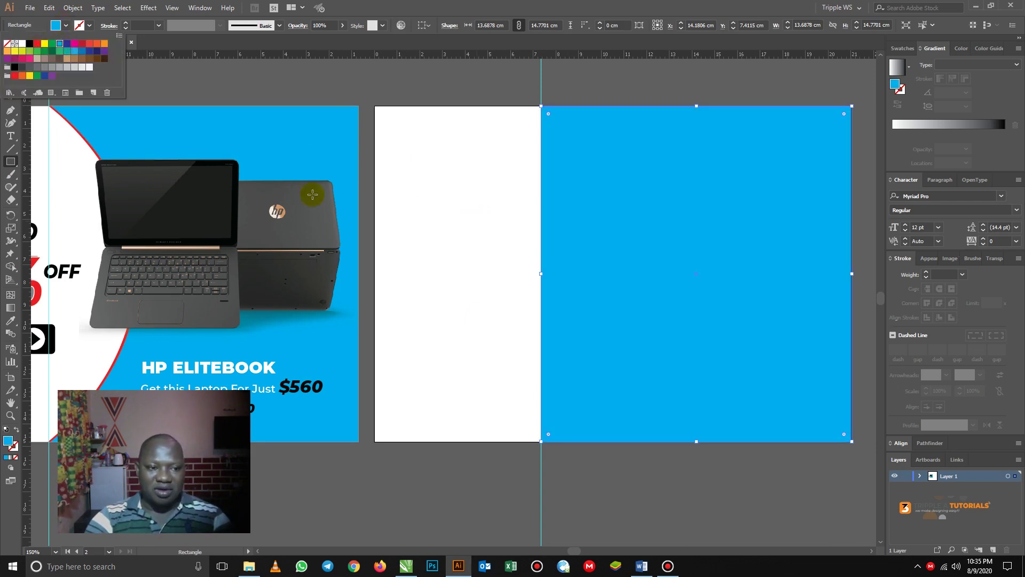
{"action": "left_click", "coordinate": [63, 29]}
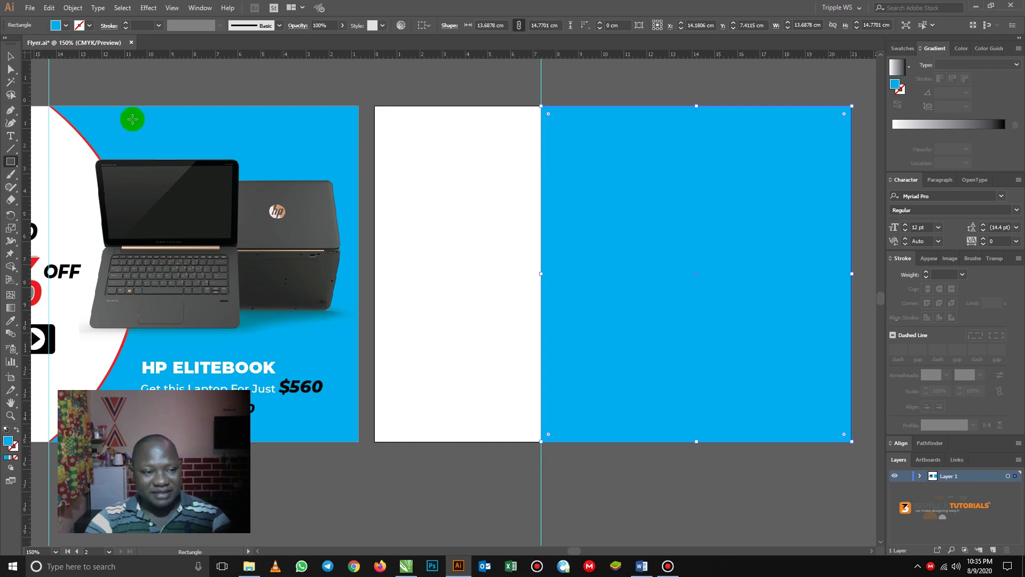
{"action": "left_click", "coordinate": [11, 57]}
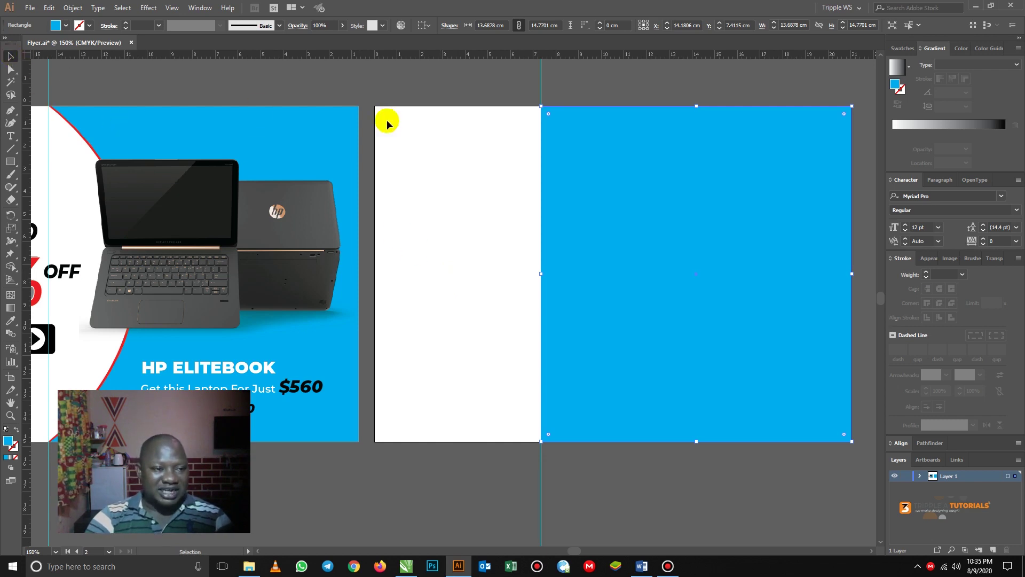
- Bend the blue shape's left edge into an arc with the Curvature tool
{"action": "left_click", "coordinate": [10, 126]}
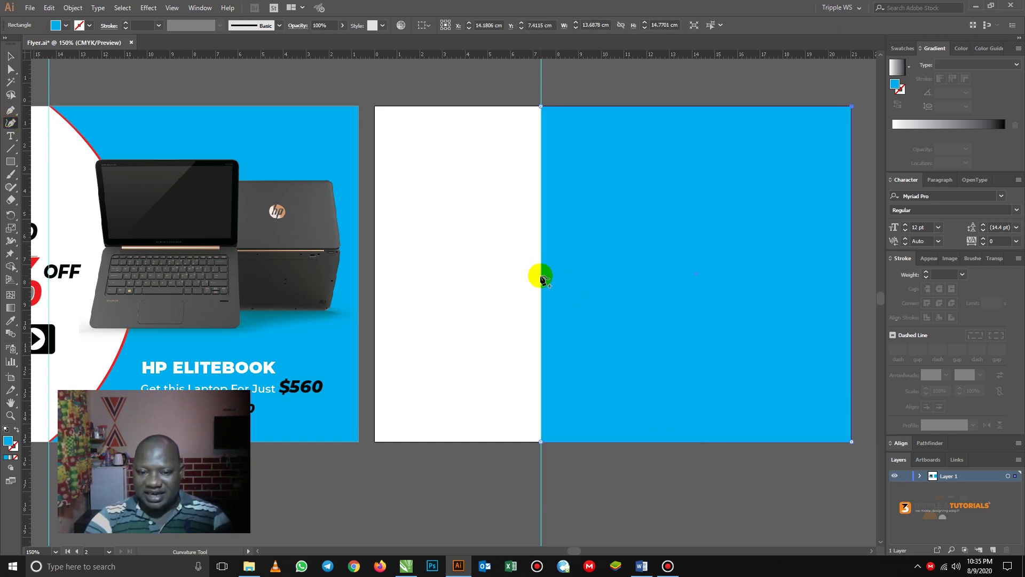
{"action": "left_click", "coordinate": [541, 275]}
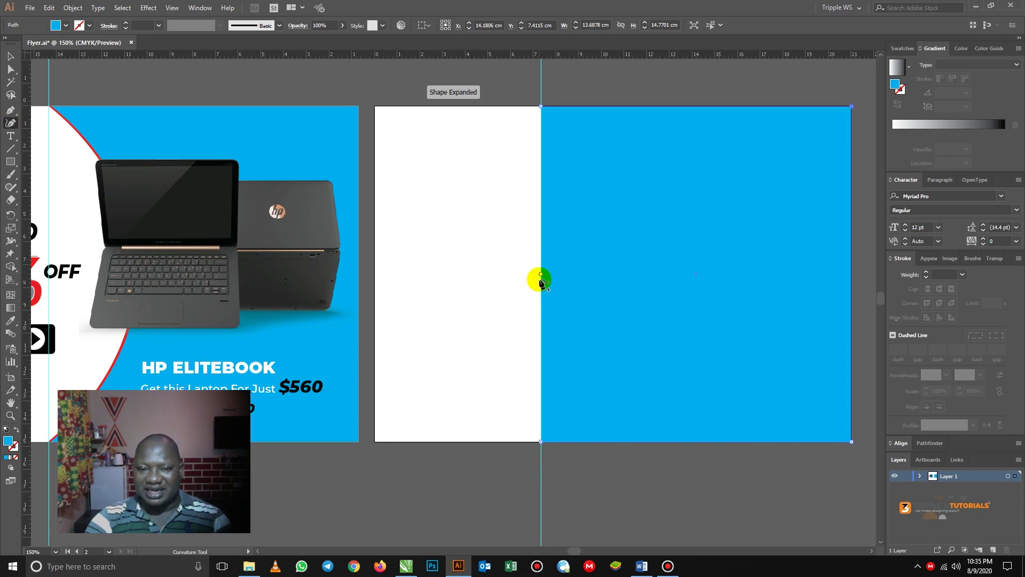
{"action": "left_click", "coordinate": [541, 275]}
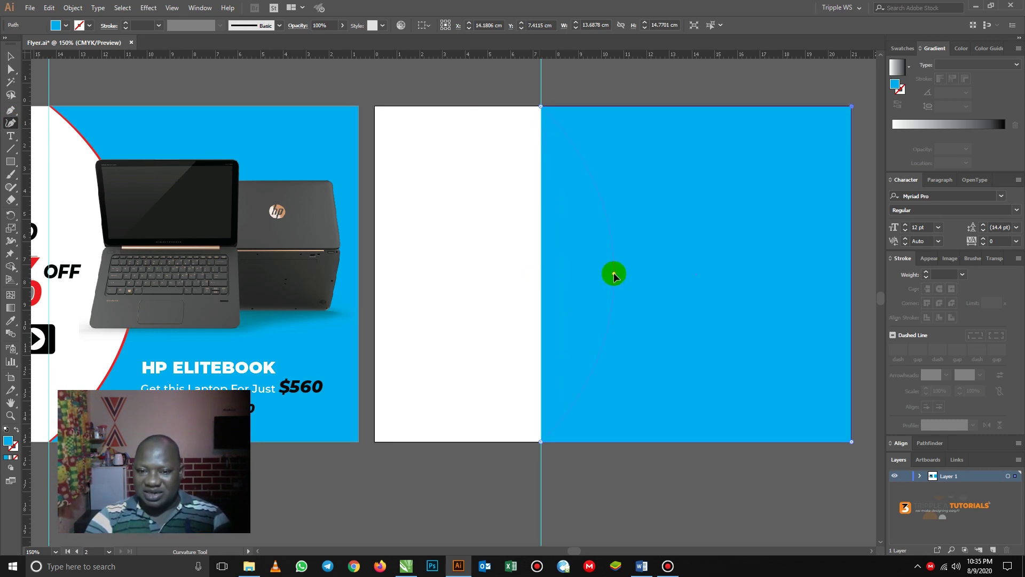
{"action": "left_click_drag", "start_coordinate": [617, 274], "coordinate": [618, 273]}
- Duplicate the curved blue shape with the copy offset slightly to the left
{"action": "left_click", "coordinate": [11, 57]}
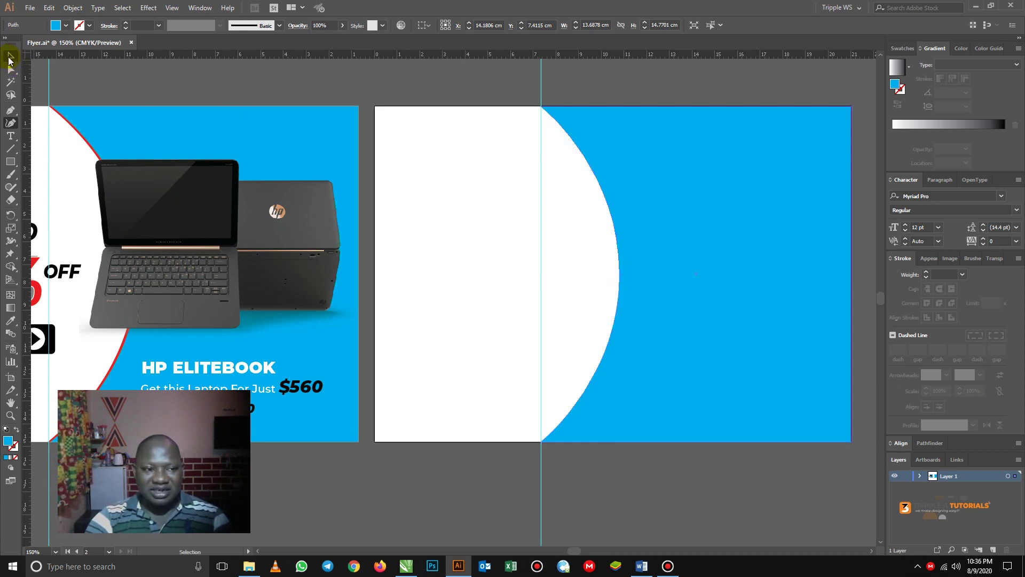
{"action": "left_click", "coordinate": [582, 95]}
{"action": "left_click", "coordinate": [579, 128]}
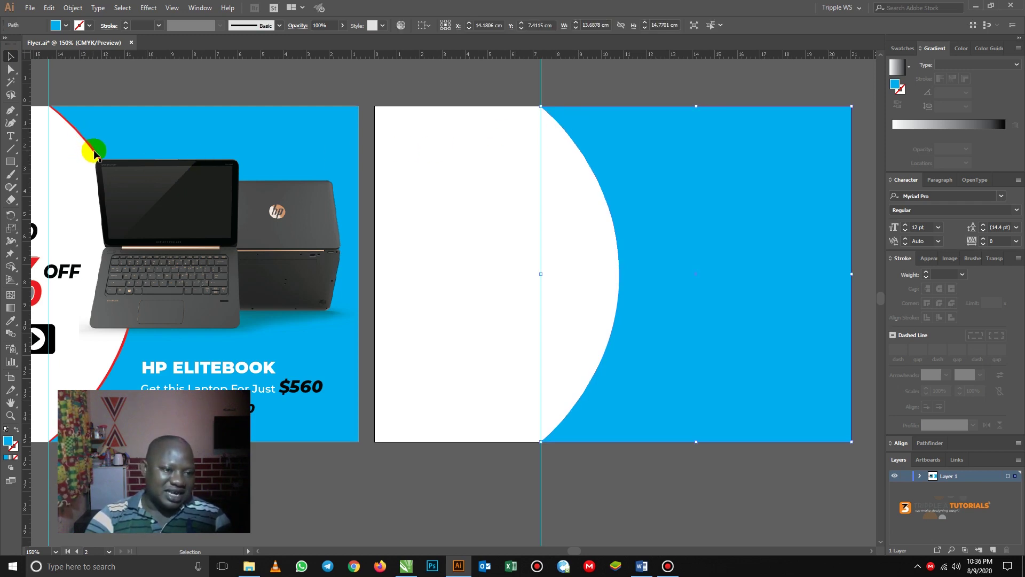
{"action": "left_click", "coordinate": [668, 227]}
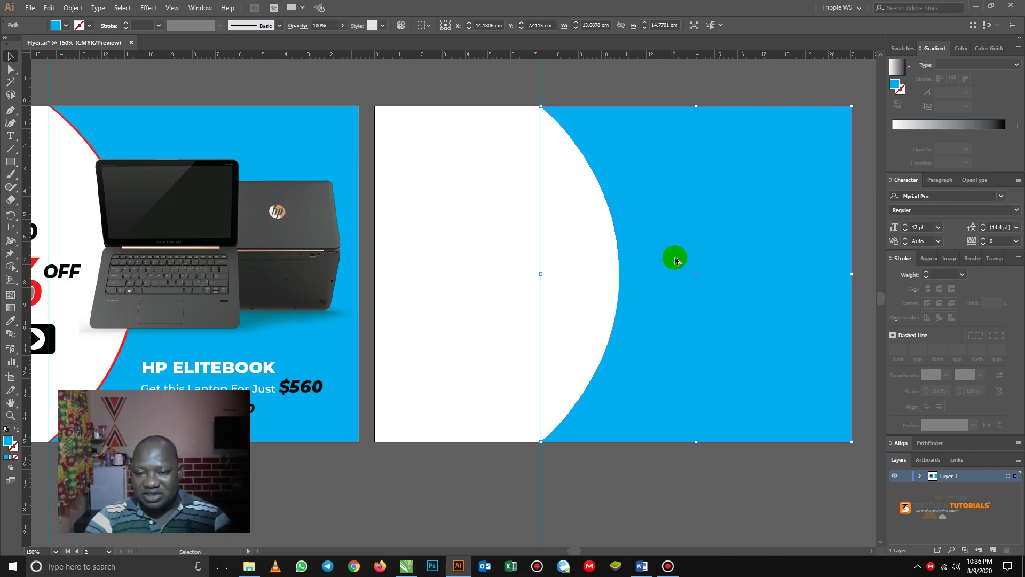
{"action": "left_click_drag", "start_coordinate": [675, 260], "coordinate": [671, 257]}
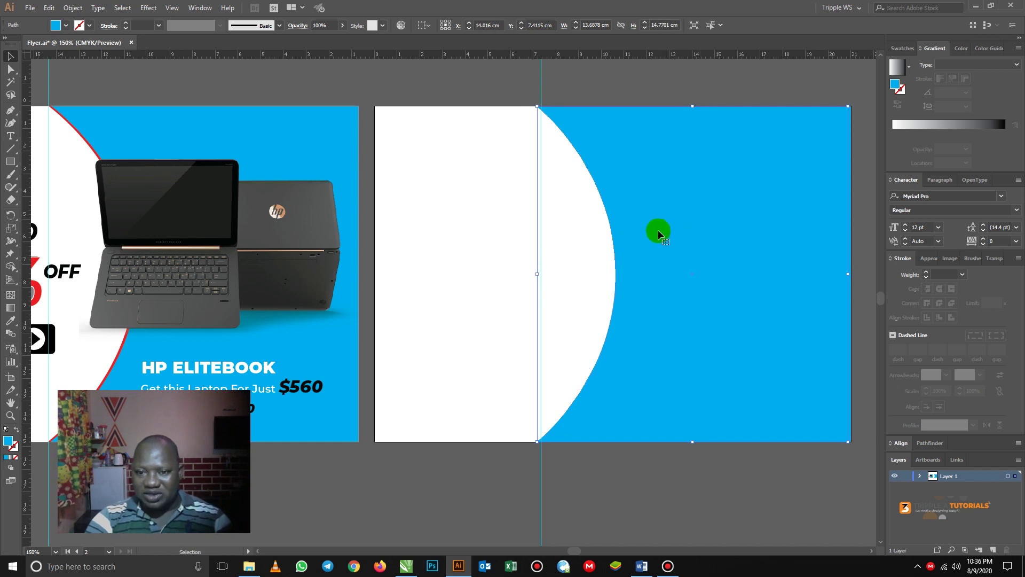
- Fill the copy red and send it to the back, leaving a thin red arc along the curve
{"action": "left_click", "coordinate": [66, 25]}
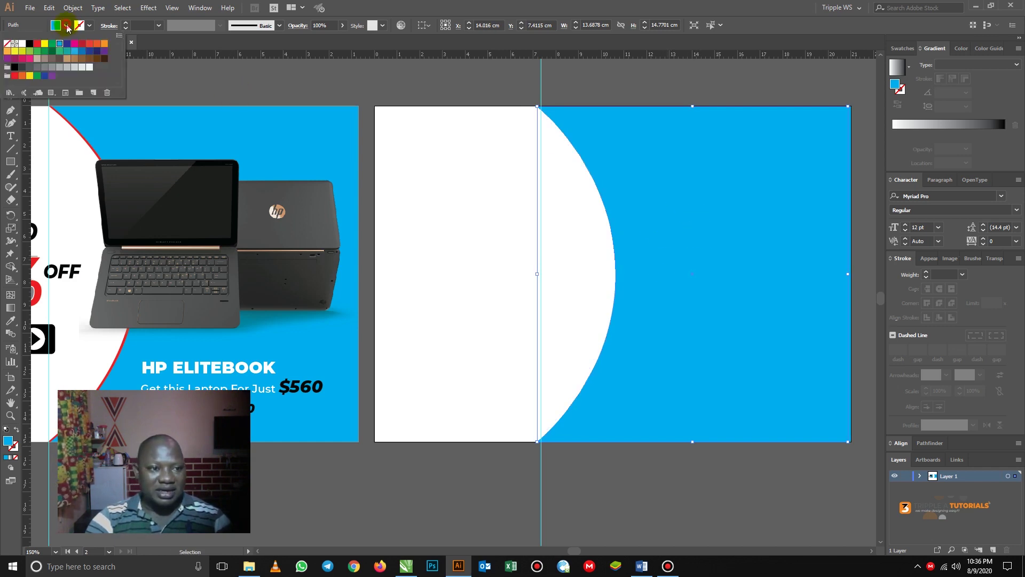
{"action": "left_click", "coordinate": [36, 43]}
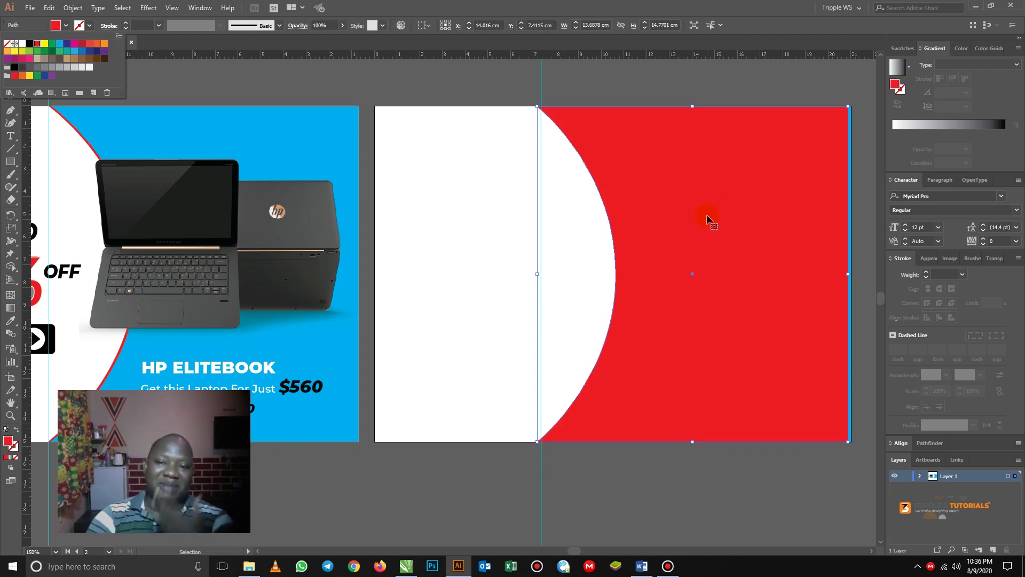
{"action": "left_click", "coordinate": [687, 208]}
{"action": "right_click", "coordinate": [694, 209]}
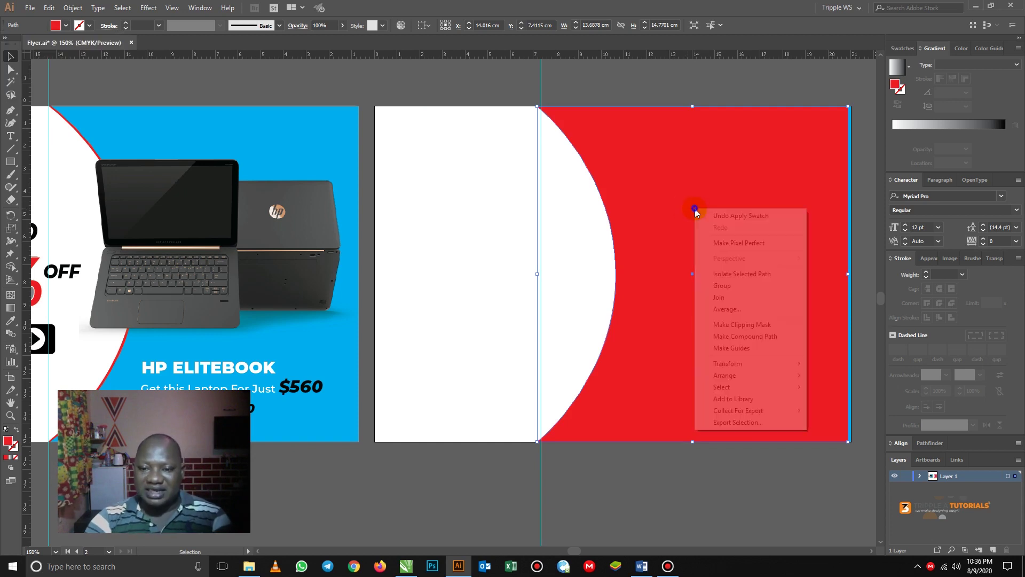
{"action": "mouse_move", "coordinate": [748, 375]}
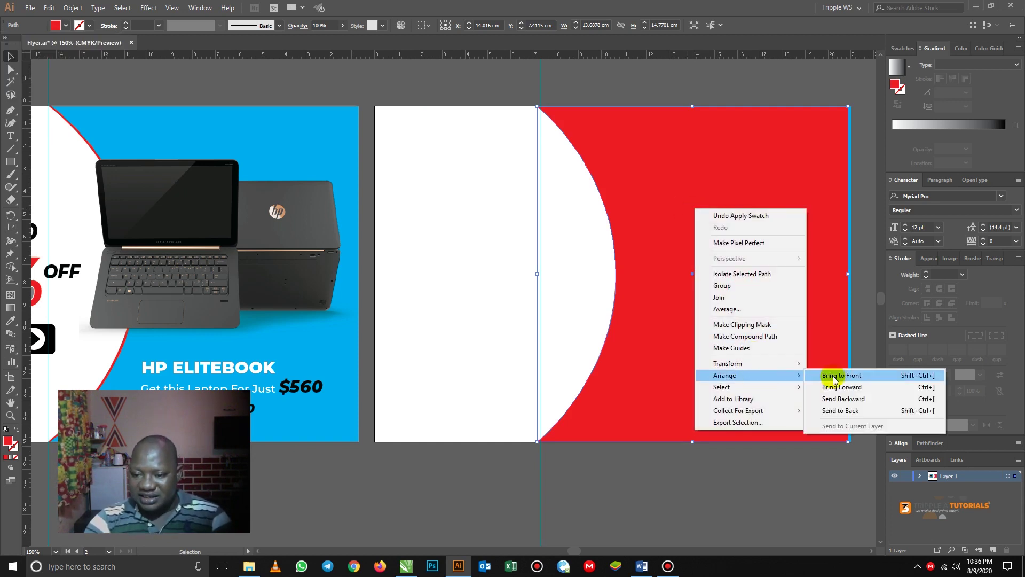
{"action": "left_click", "coordinate": [849, 411]}
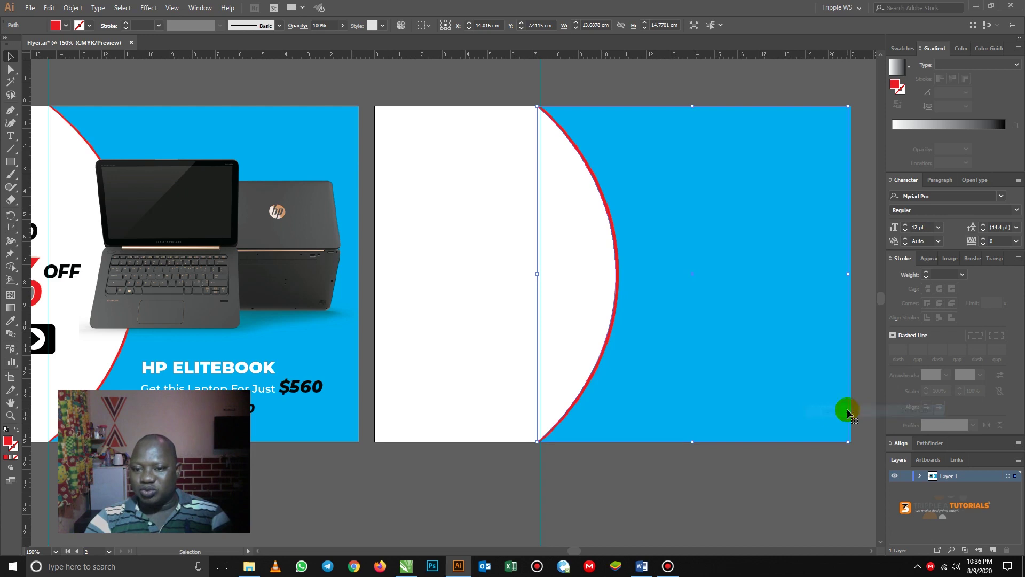
{"action": "left_click", "coordinate": [505, 181]}
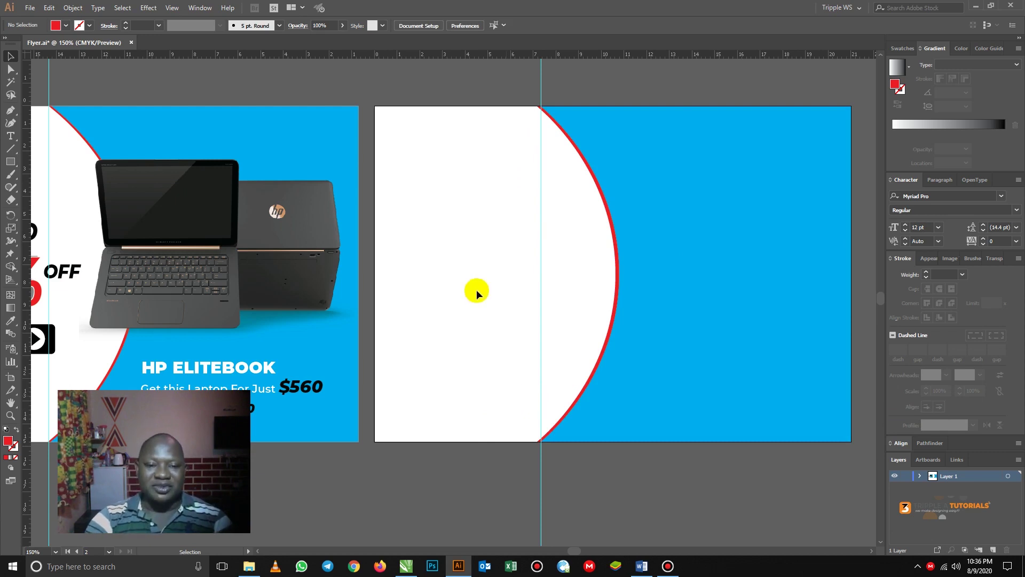
- Check the fonts of the 'Tripple A Store Presents' and 'SAVE UPTO' texts, then create Layer 2
{"action": "left_click_drag", "start_coordinate": [453, 288], "coordinate": [627, 277]}
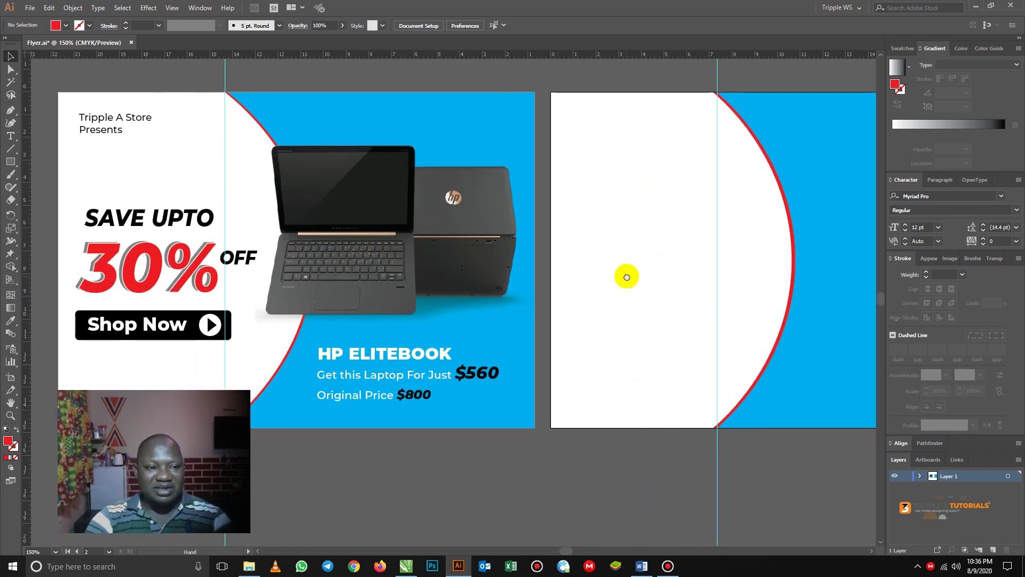
{"action": "left_click", "coordinate": [106, 120]}
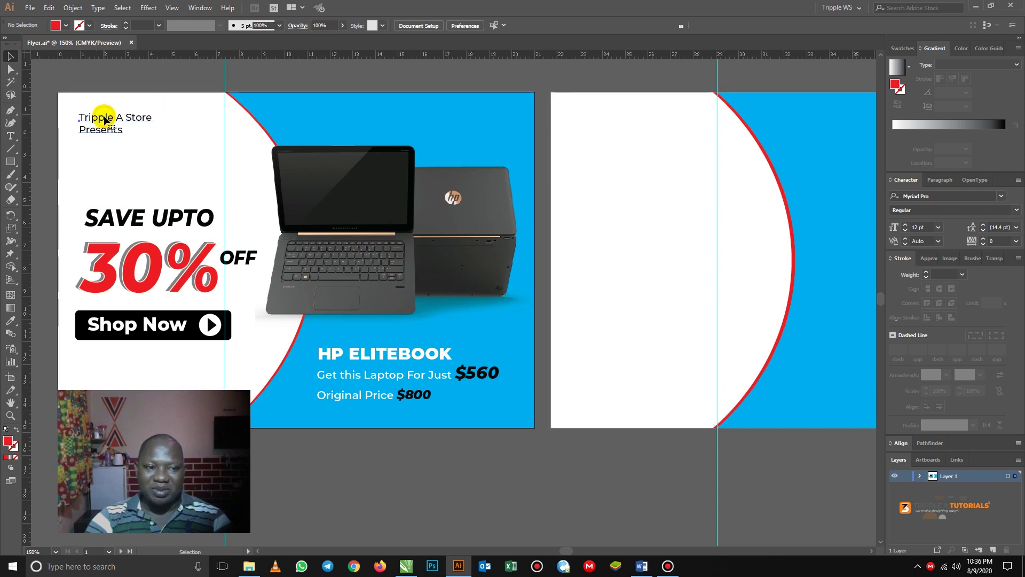
{"action": "left_click", "coordinate": [105, 121]}
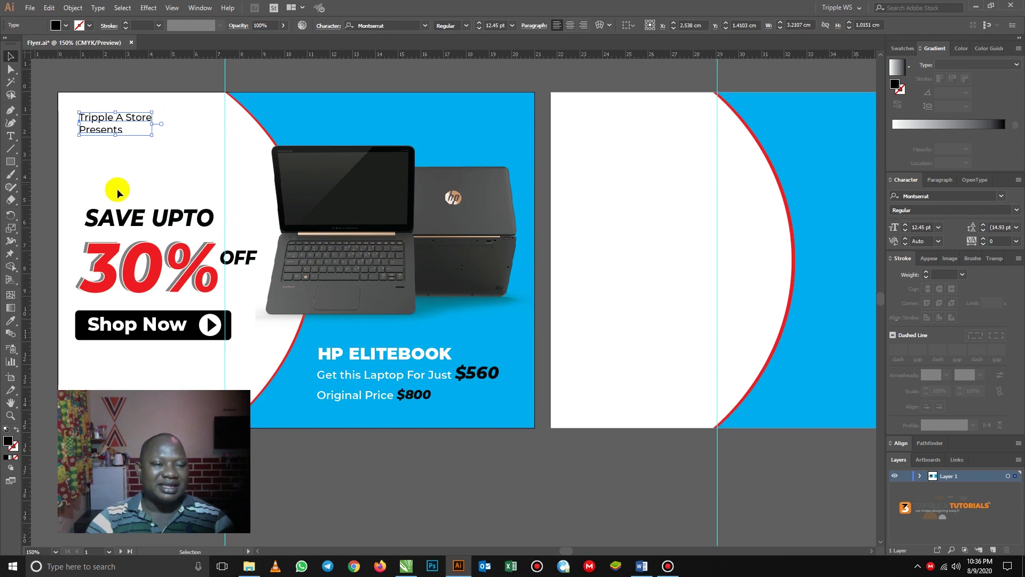
{"action": "left_click", "coordinate": [123, 219]}
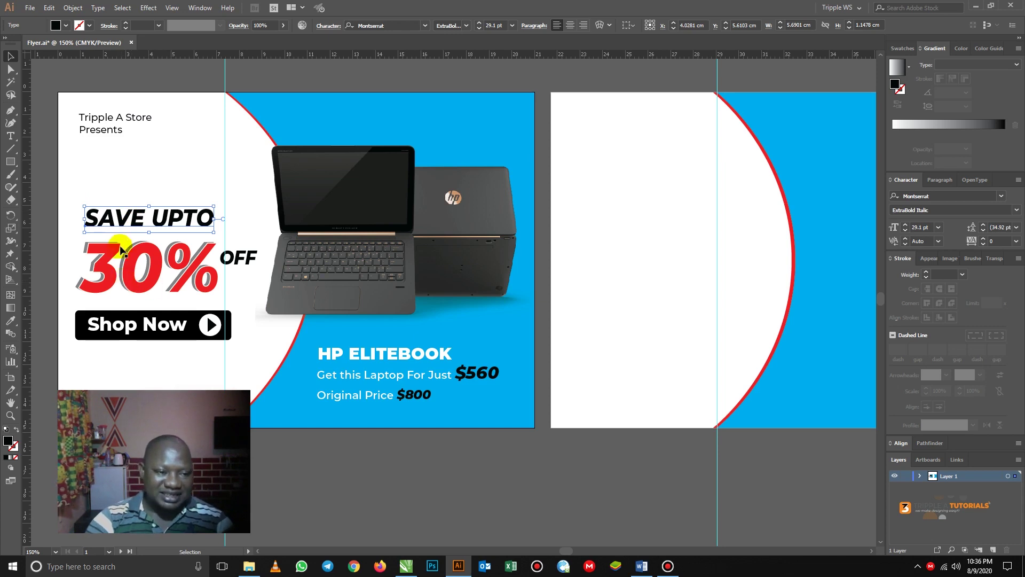
{"action": "left_click", "coordinate": [68, 245]}
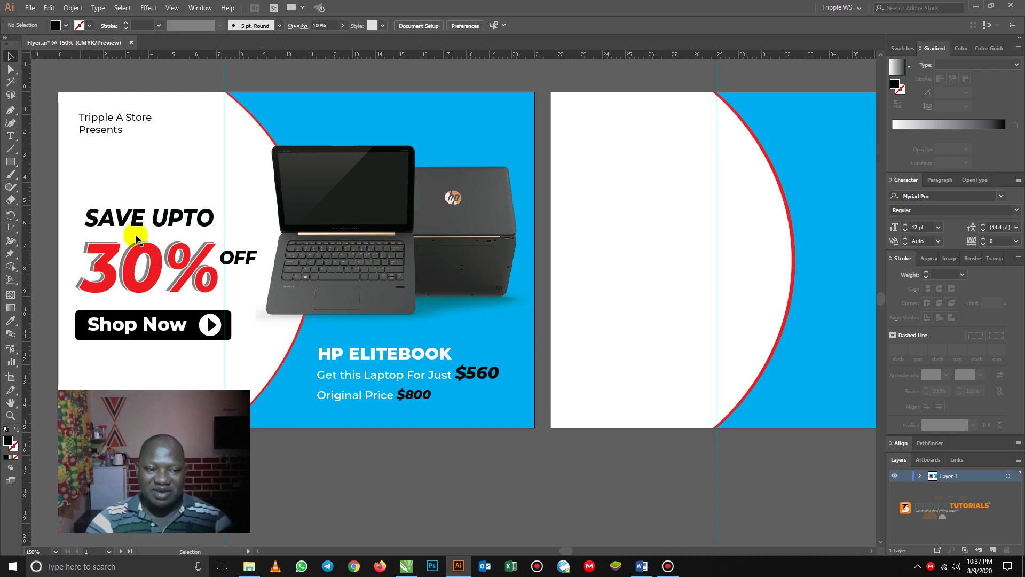
{"action": "left_click", "coordinate": [137, 219]}
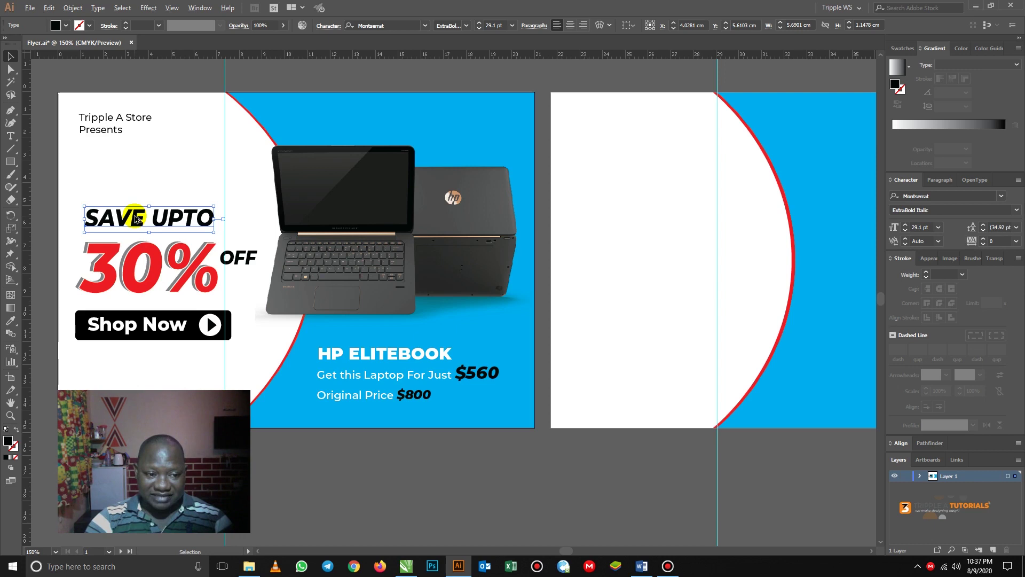
{"action": "left_click", "coordinate": [9, 135]}
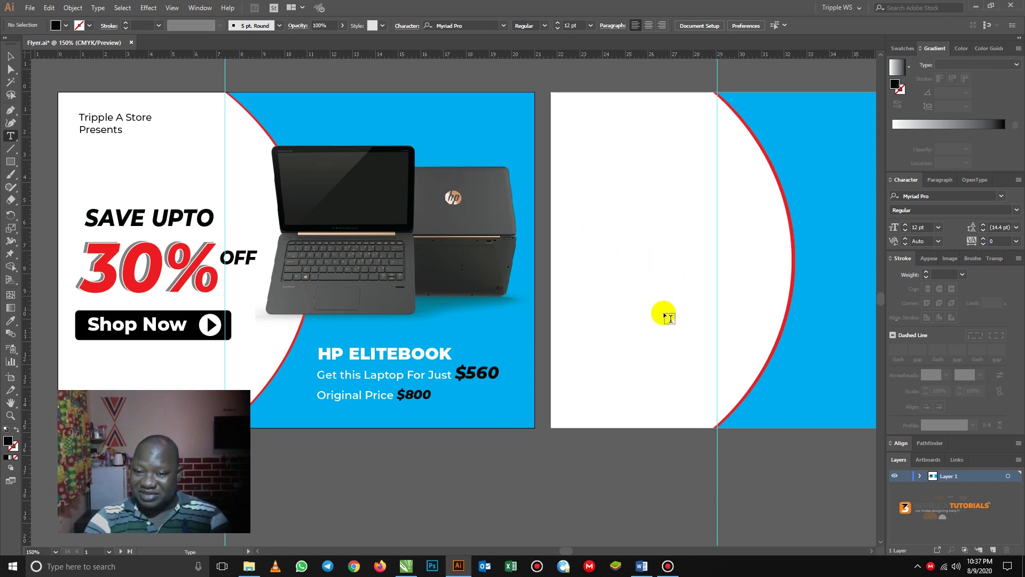
{"action": "left_click", "coordinate": [995, 549]}
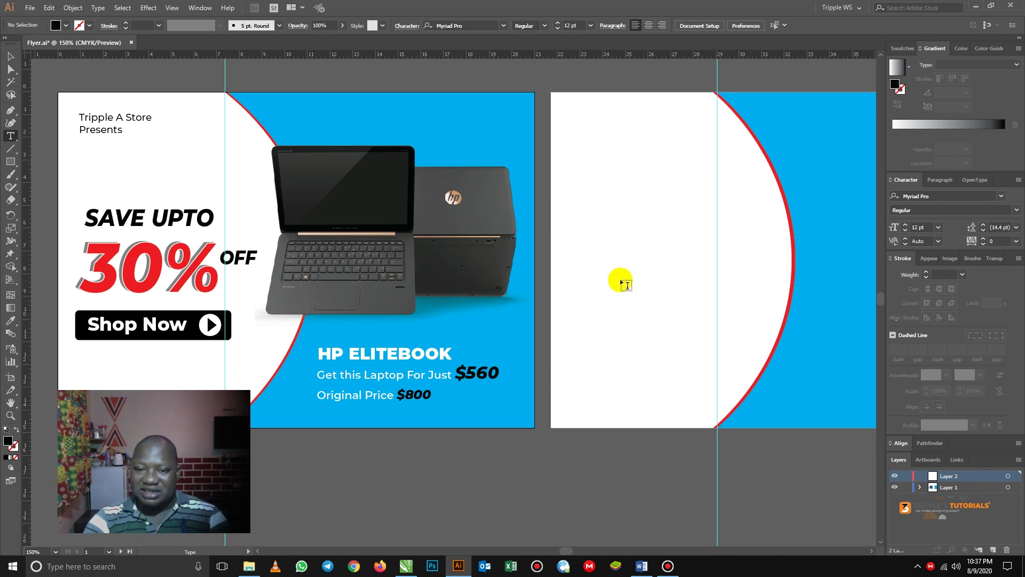
- Type '30%' in Myriad Pro Regular 12 pt on the white half of the second artboard
{"action": "left_click", "coordinate": [592, 266]}
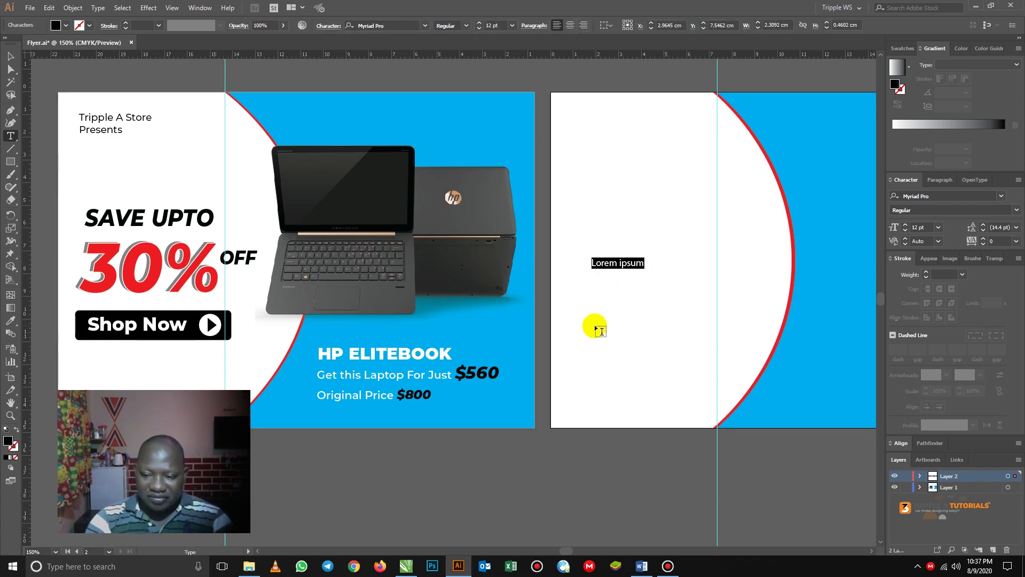
{"action": "type", "text": "30"}
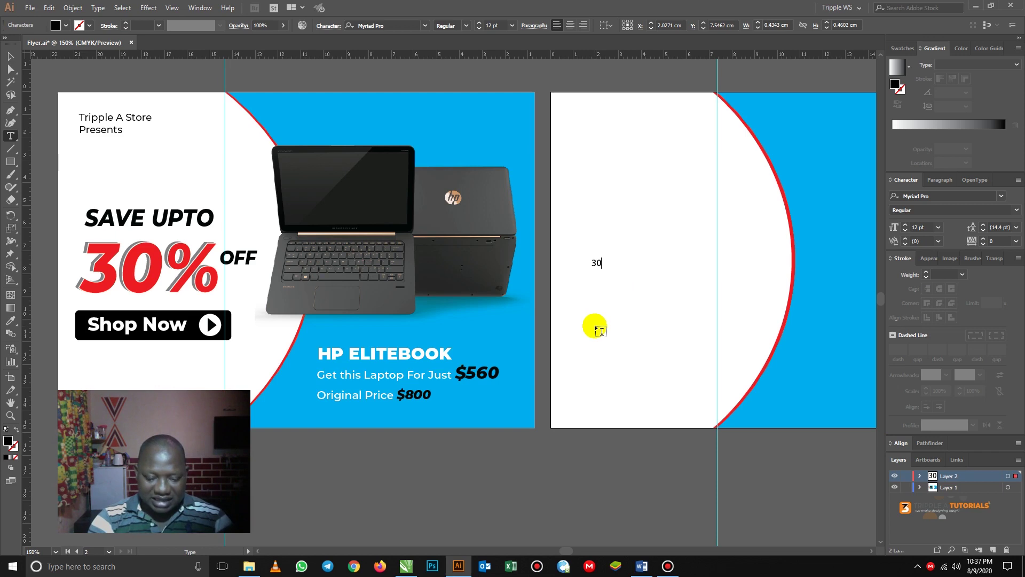
{"action": "type", "text": "%"}
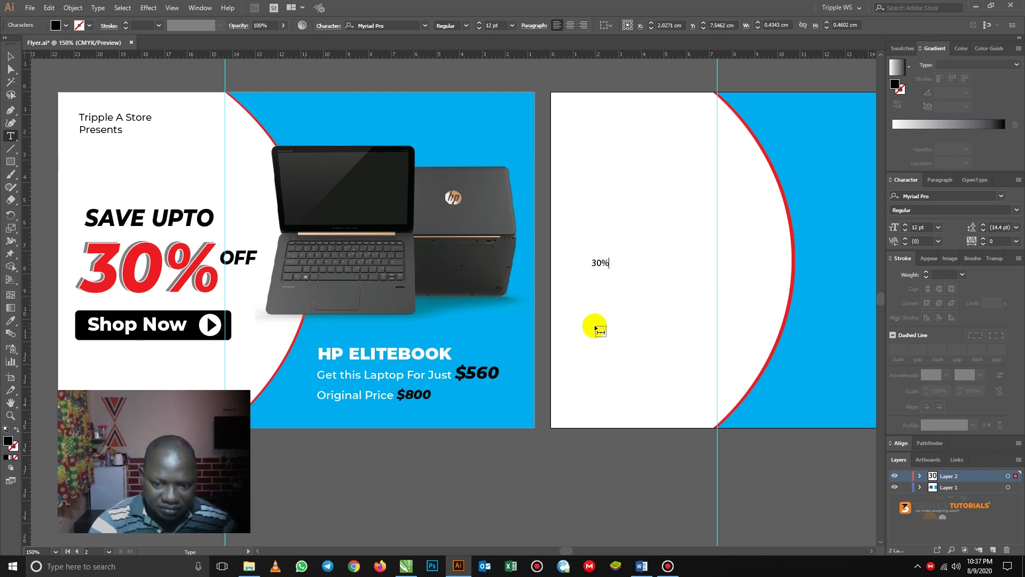
{"action": "left_click", "coordinate": [10, 55]}
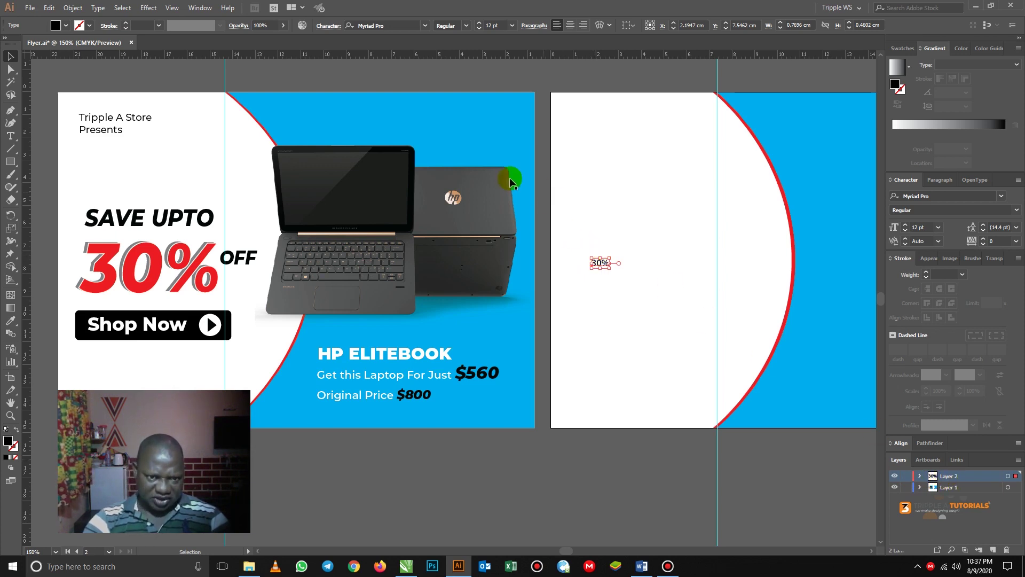
- Set the 30% text to Montserrat Black, scale it to 67.34 pt, and nudge it up-left
{"action": "left_click", "coordinate": [406, 25]}
{"action": "type", "text": "mon"}
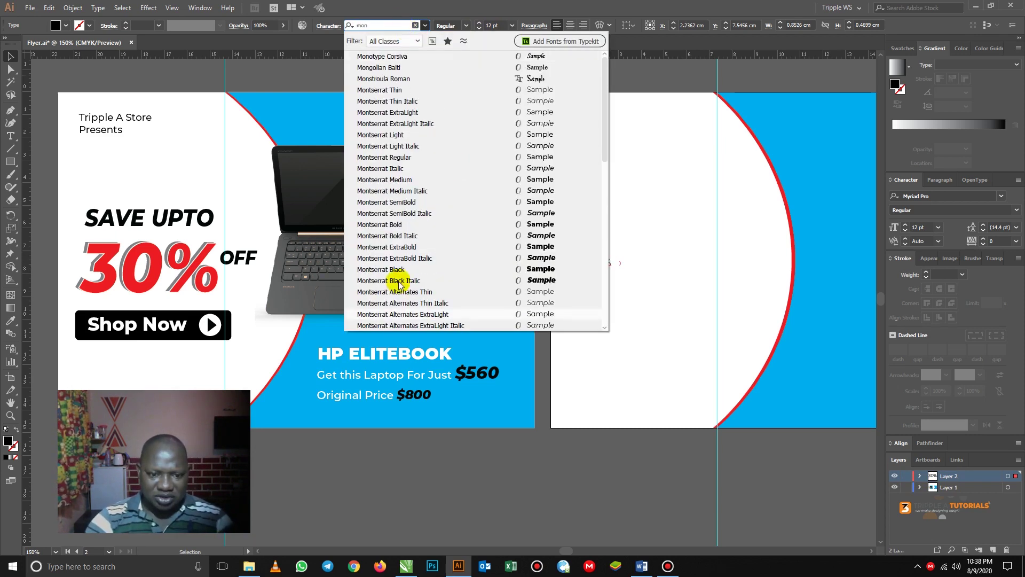
{"action": "left_click", "coordinate": [398, 272]}
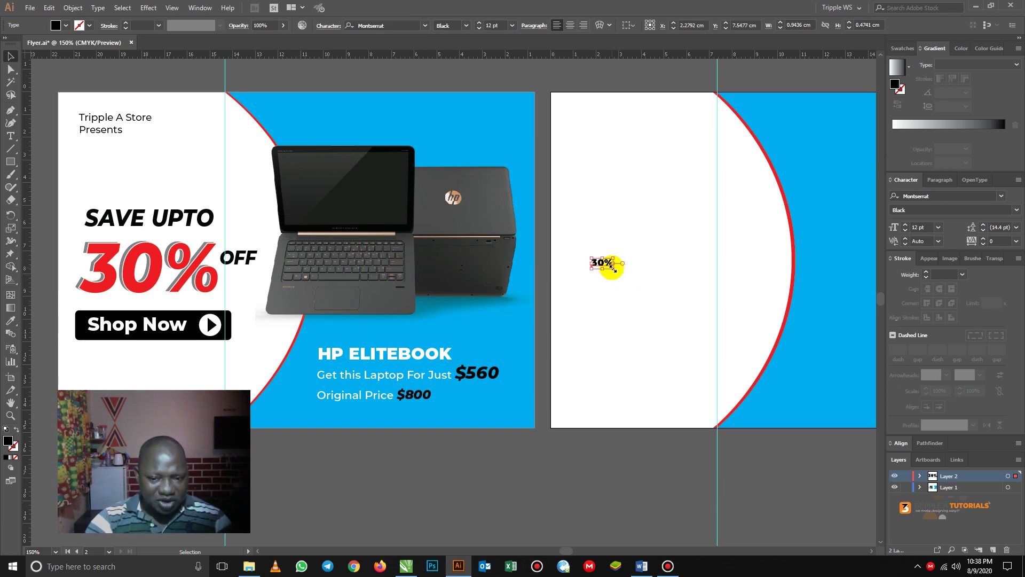
{"action": "left_click_drag", "start_coordinate": [613, 267], "coordinate": [648, 302]}
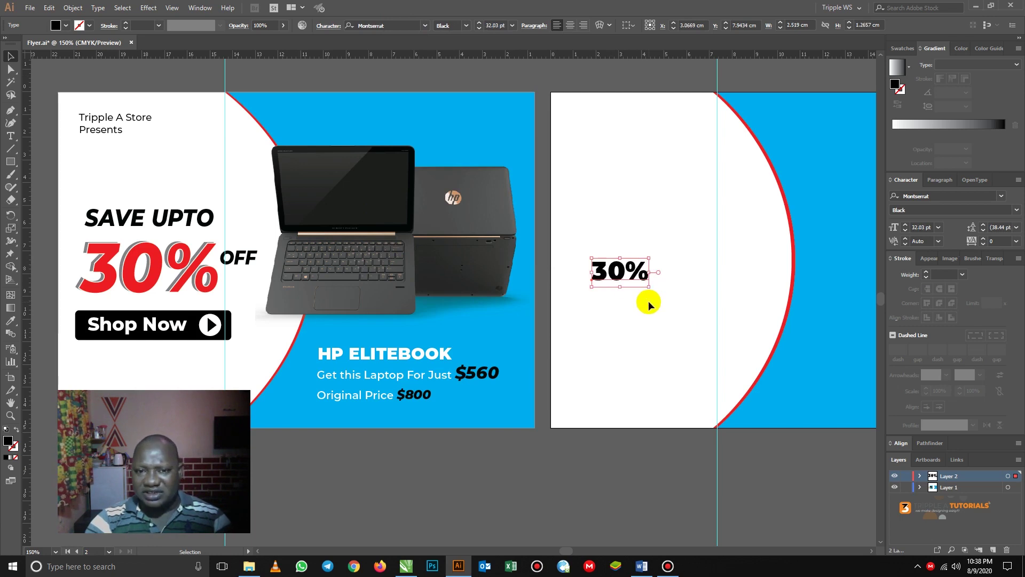
{"action": "left_click", "coordinate": [512, 25]}
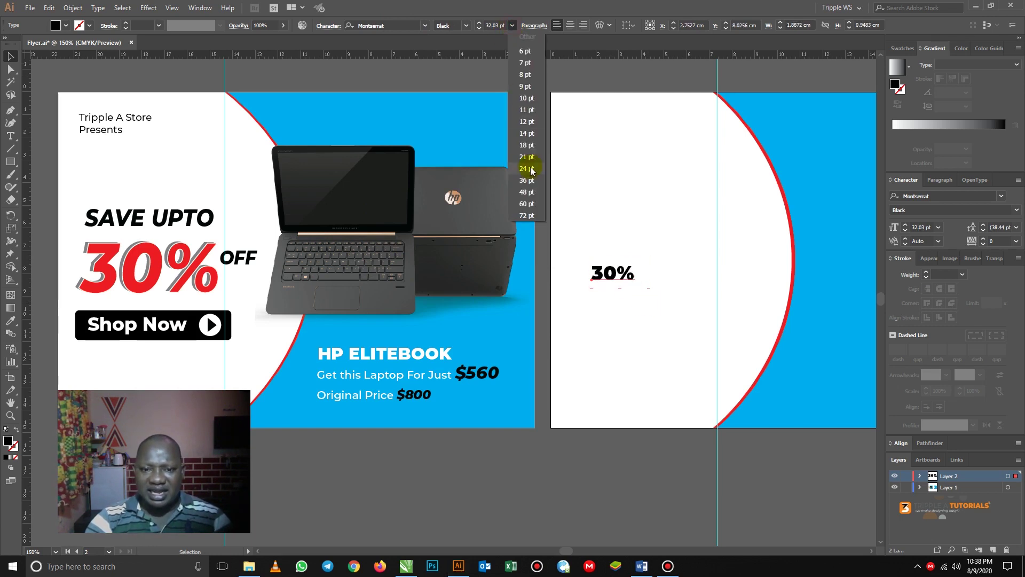
{"action": "left_click", "coordinate": [526, 185]}
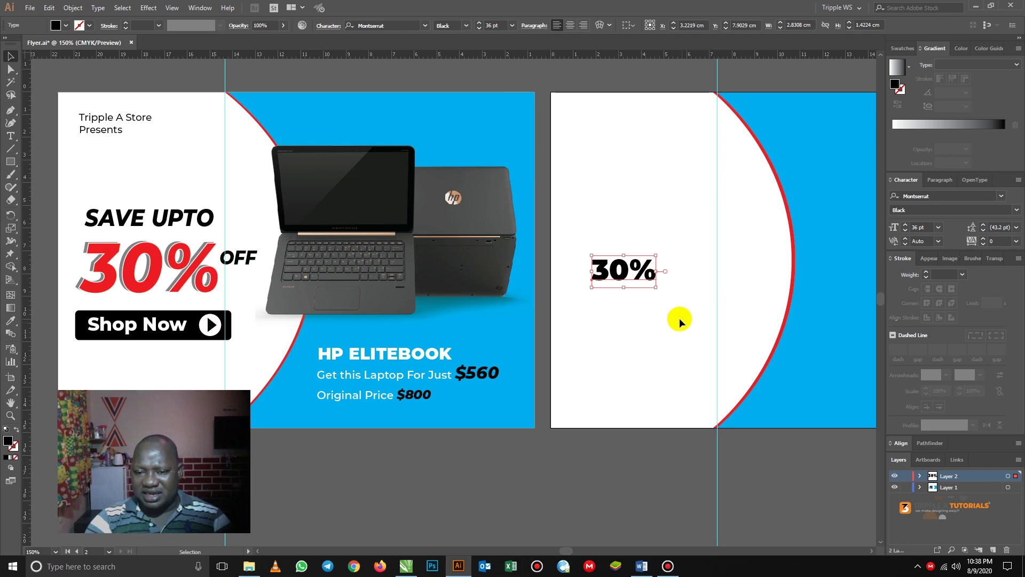
{"action": "left_click_drag", "start_coordinate": [659, 286], "coordinate": [713, 340]}
{"action": "left_click_drag", "start_coordinate": [647, 274], "coordinate": [631, 257]}
{"action": "left_click", "coordinate": [635, 260]}
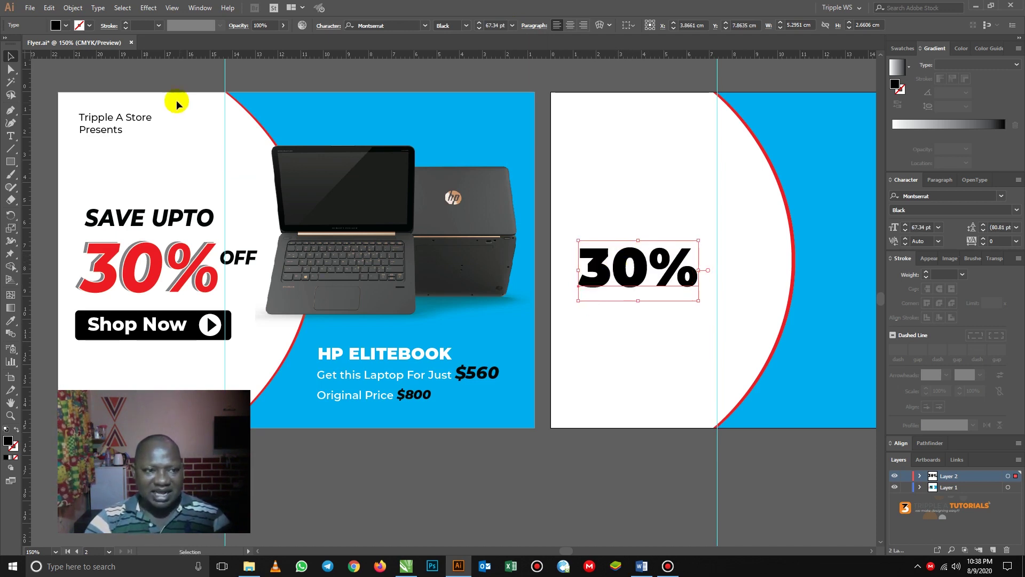
- Fill the 30% text CMYK Red and Alt-drag a duplicate directly above it
{"action": "left_click", "coordinate": [66, 26]}
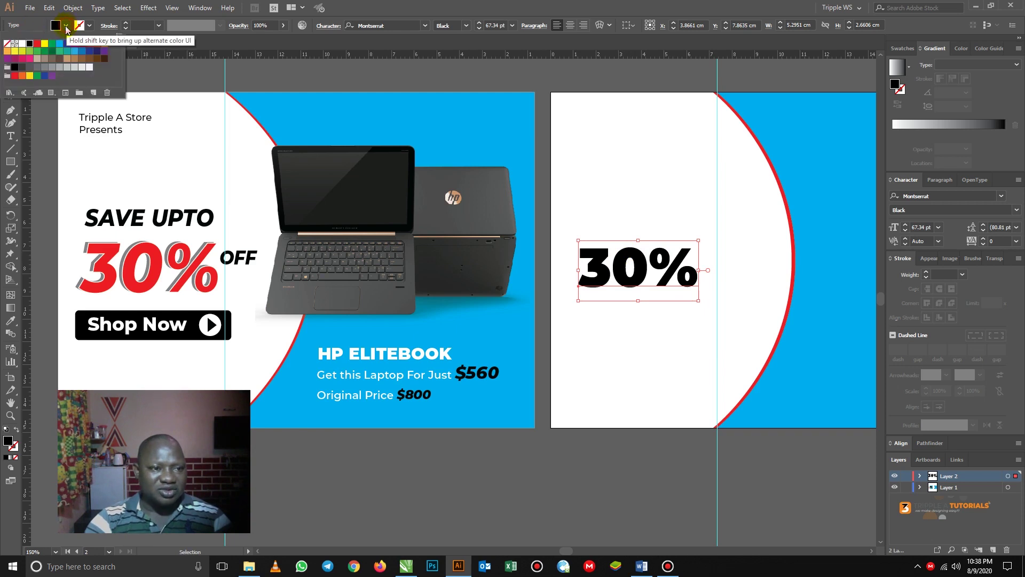
{"action": "left_click", "coordinate": [36, 43]}
{"action": "left_click", "coordinate": [610, 325]}
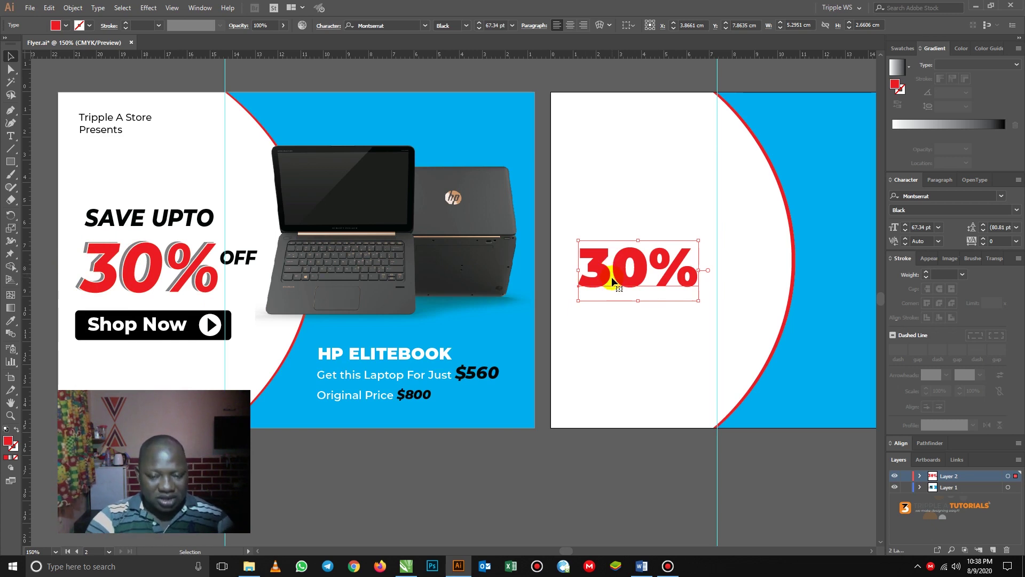
{"action": "left_click_drag", "start_coordinate": [603, 277], "coordinate": [601, 223]}
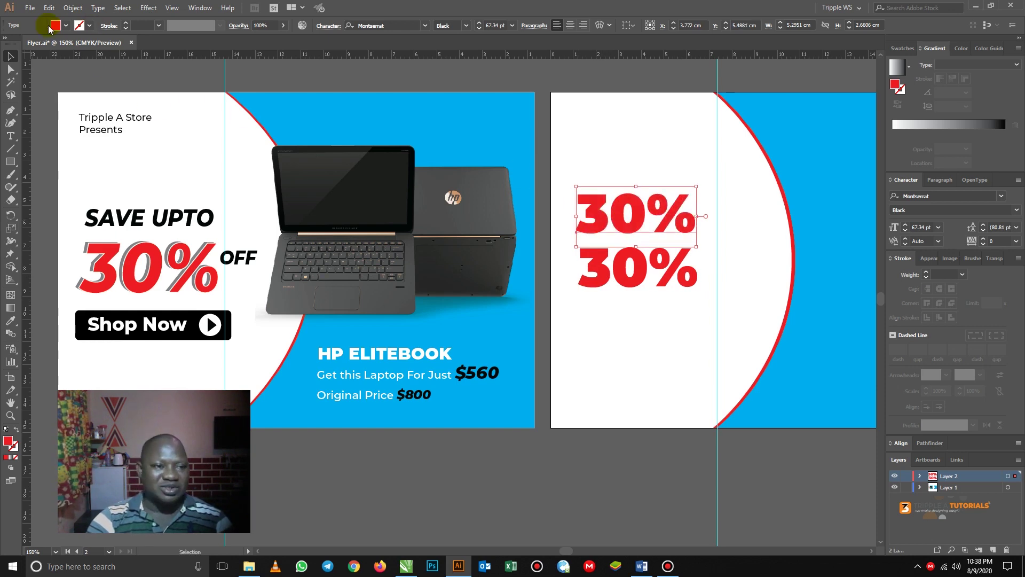
- Fill the duplicate 30% copy grey
{"action": "left_click", "coordinate": [66, 26]}
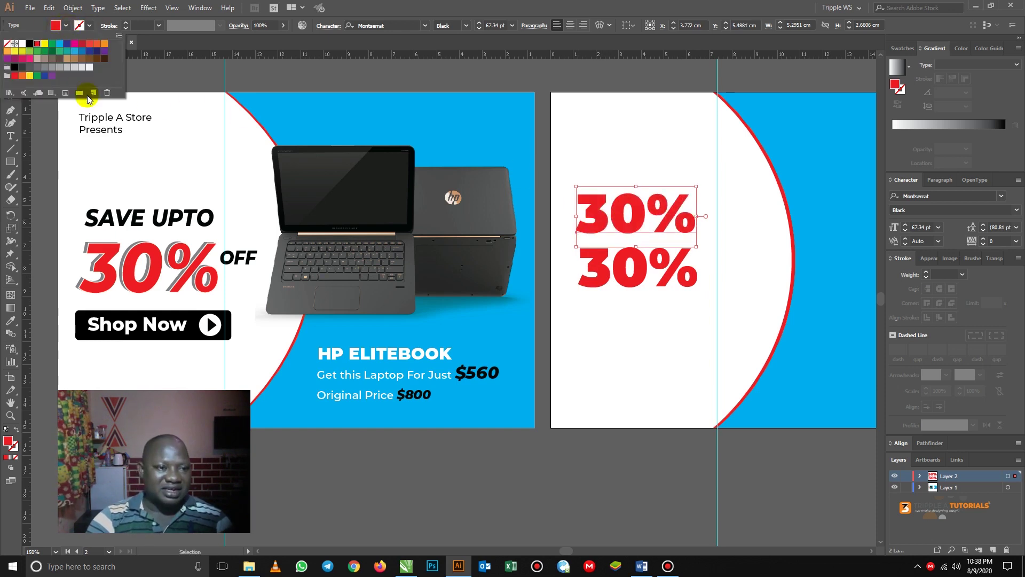
{"action": "left_click", "coordinate": [52, 70]}
{"action": "left_click", "coordinate": [599, 249]}
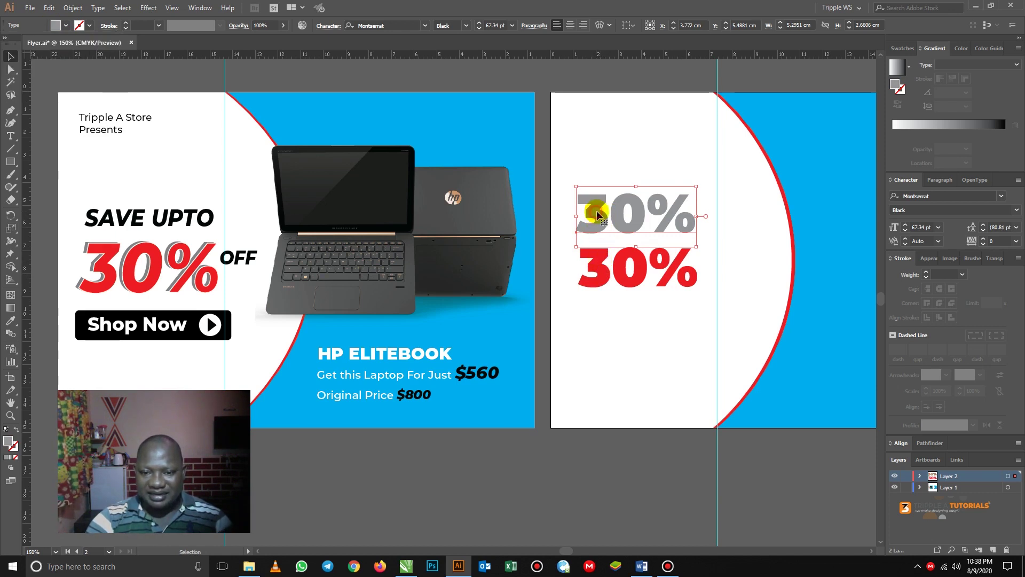
- Send the grey copy behind the red 30%, offset slightly up-left as a shadow
{"action": "left_click_drag", "start_coordinate": [601, 226], "coordinate": [602, 261]}
{"action": "right_click", "coordinate": [599, 271]}
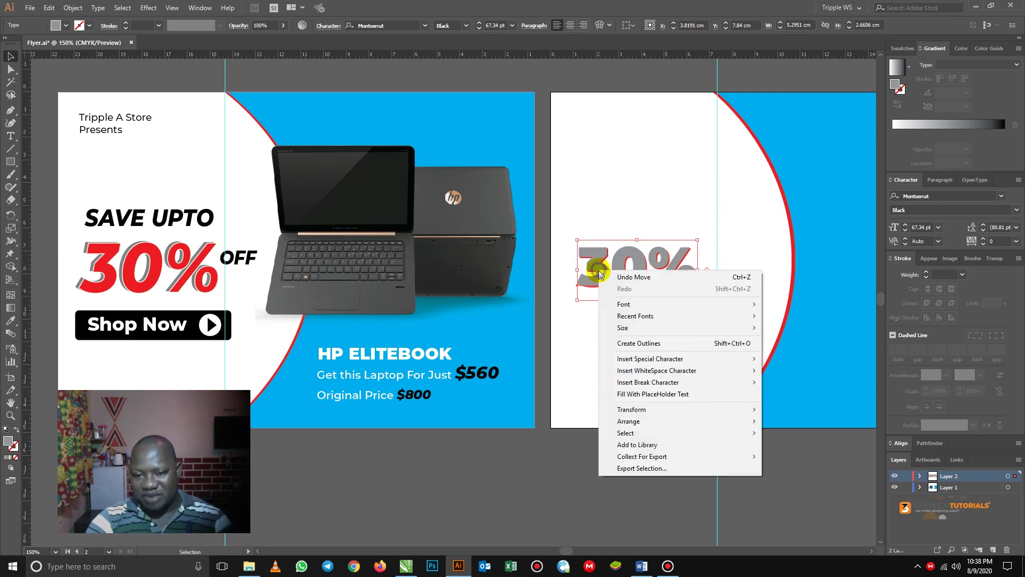
{"action": "mouse_move", "coordinate": [681, 421]}
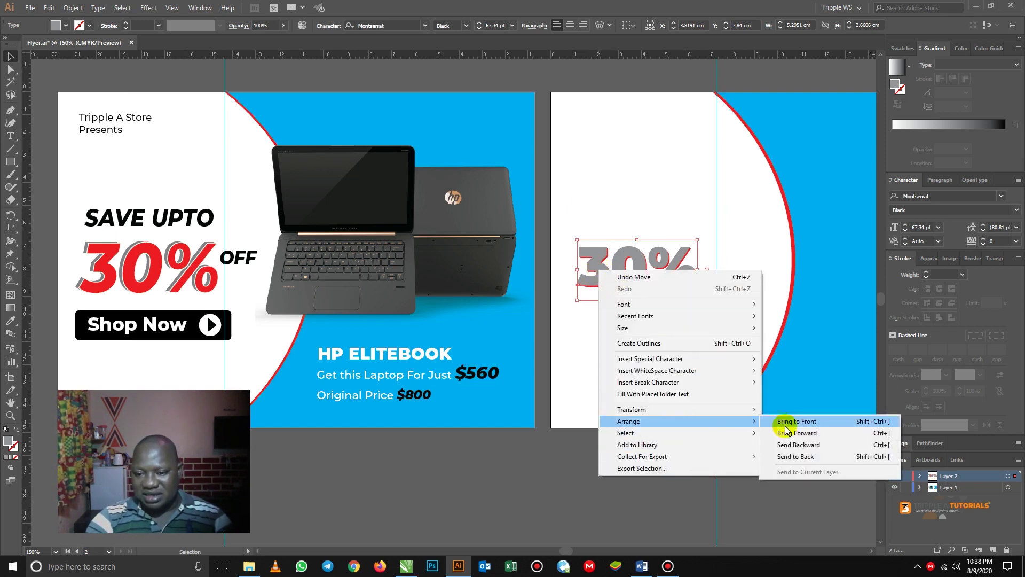
{"action": "left_click", "coordinate": [797, 457]}
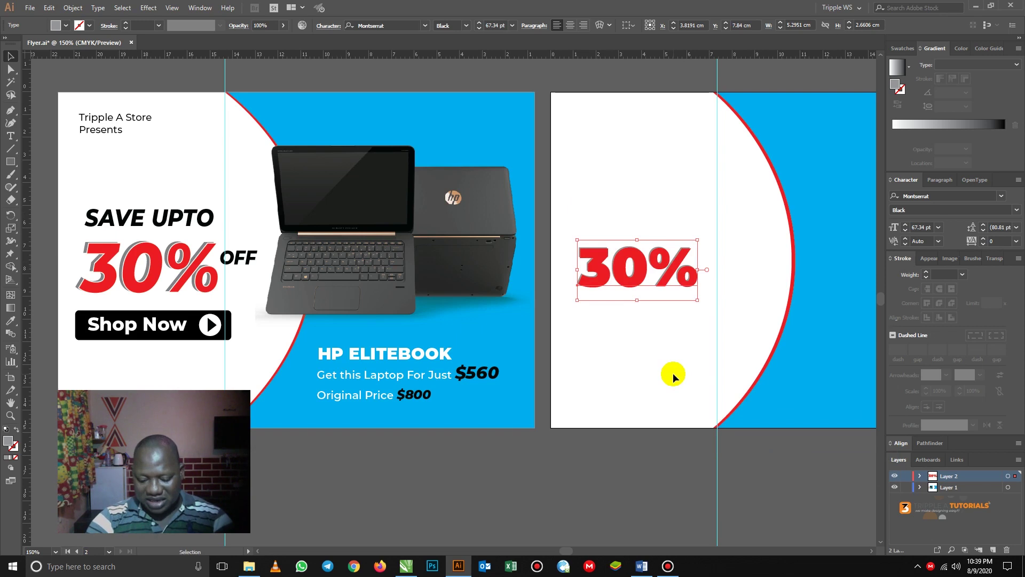
{"action": "key", "text": "Left"}
{"action": "key", "text": "Up"}
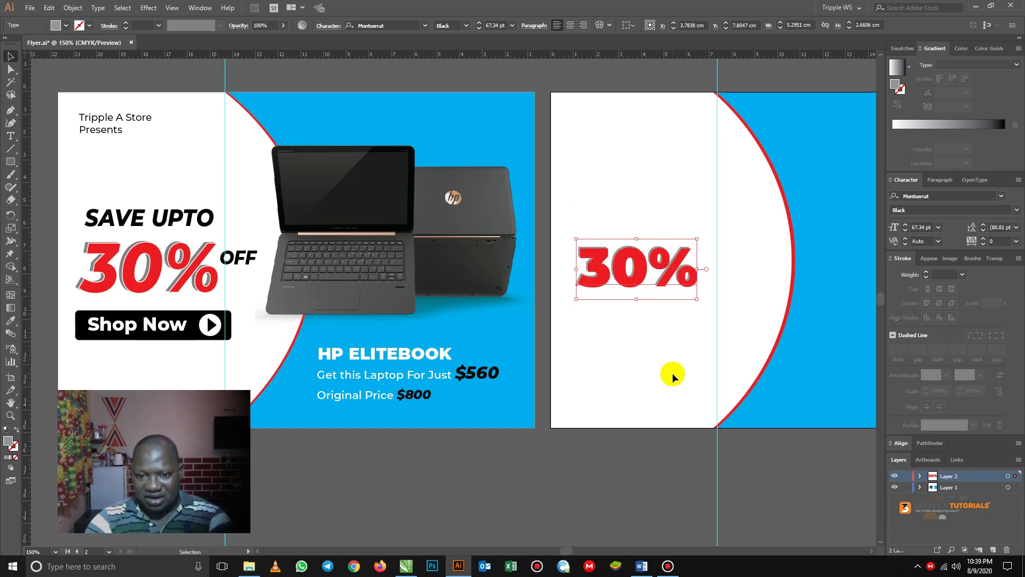
{"action": "key", "text": "Down"}
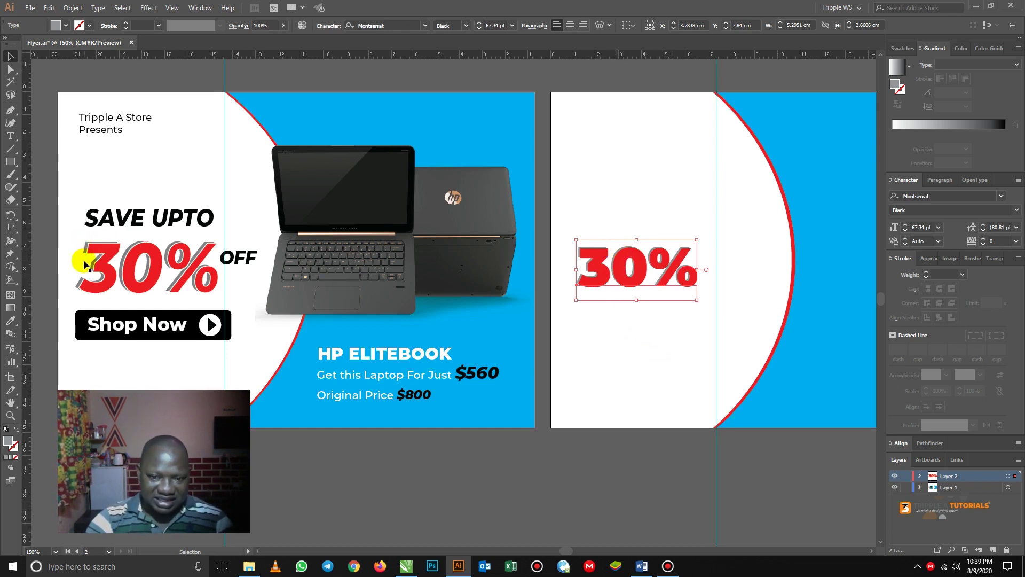
- Give the red 30% text a white 1 pt stroke against its grey shadow
{"action": "left_click", "coordinate": [605, 323]}
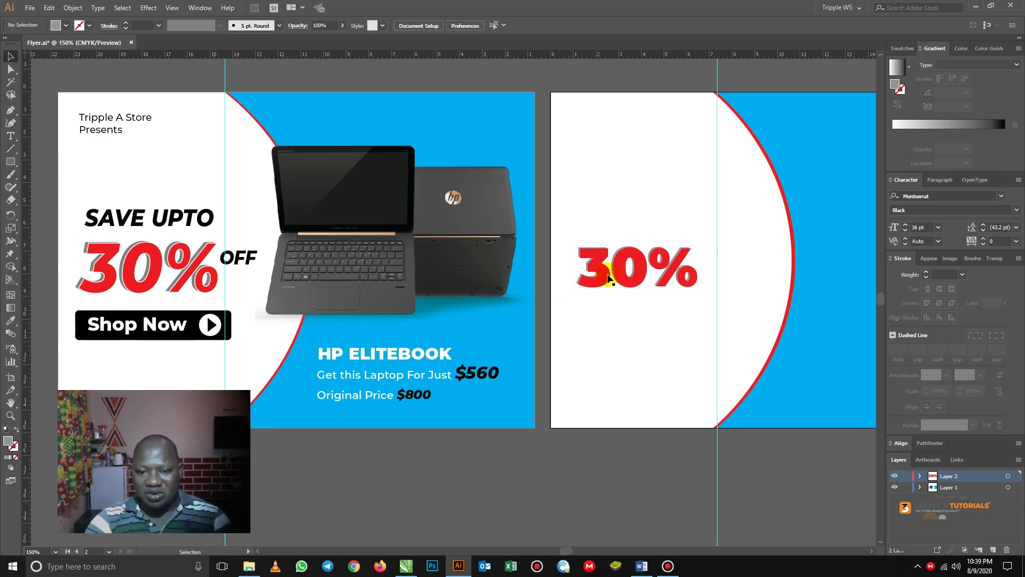
{"action": "left_click", "coordinate": [609, 272]}
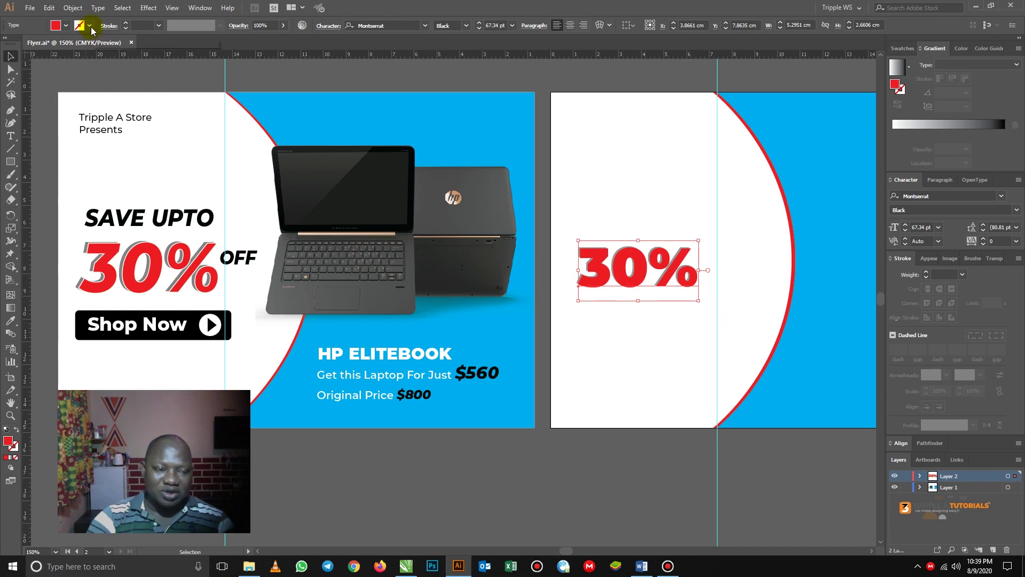
{"action": "left_click", "coordinate": [126, 23]}
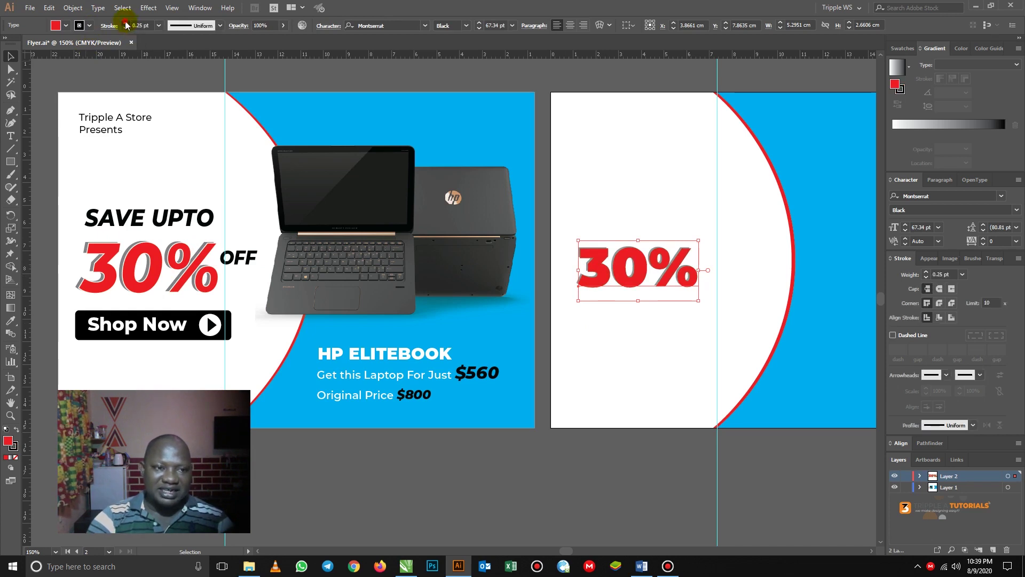
{"action": "left_click", "coordinate": [126, 24]}
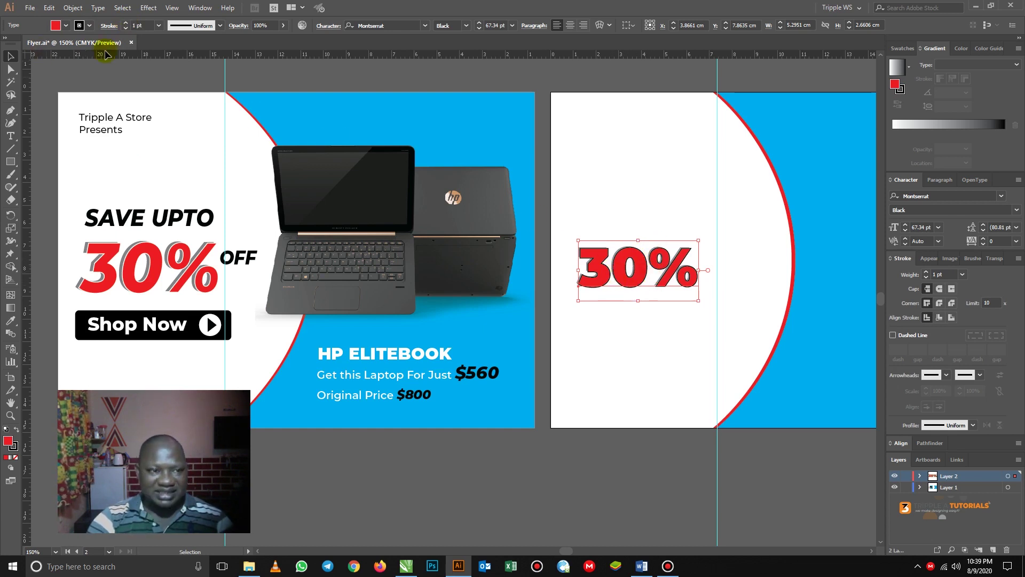
{"action": "left_click", "coordinate": [90, 26]}
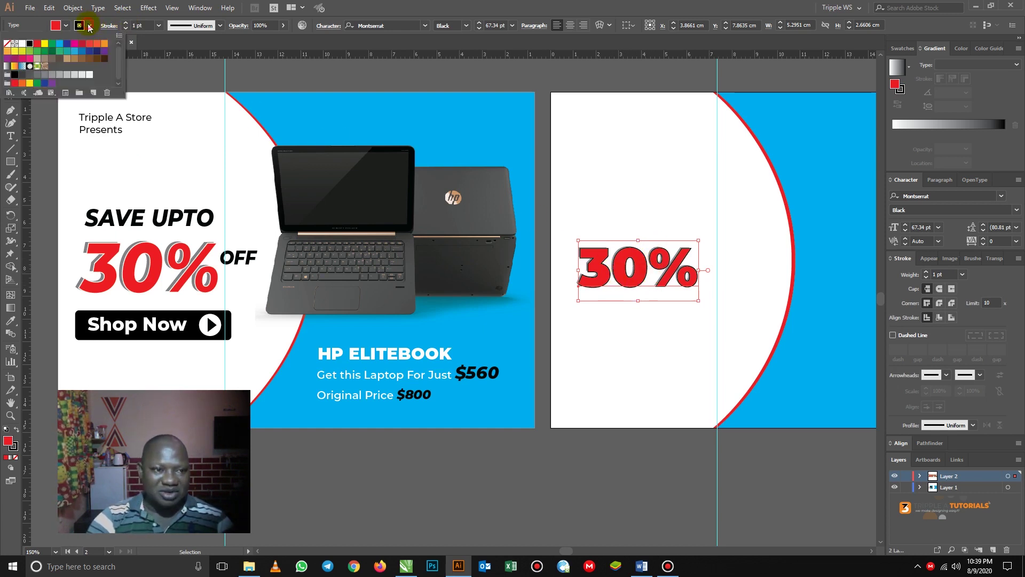
{"action": "left_click", "coordinate": [23, 44]}
{"action": "left_click", "coordinate": [631, 320]}
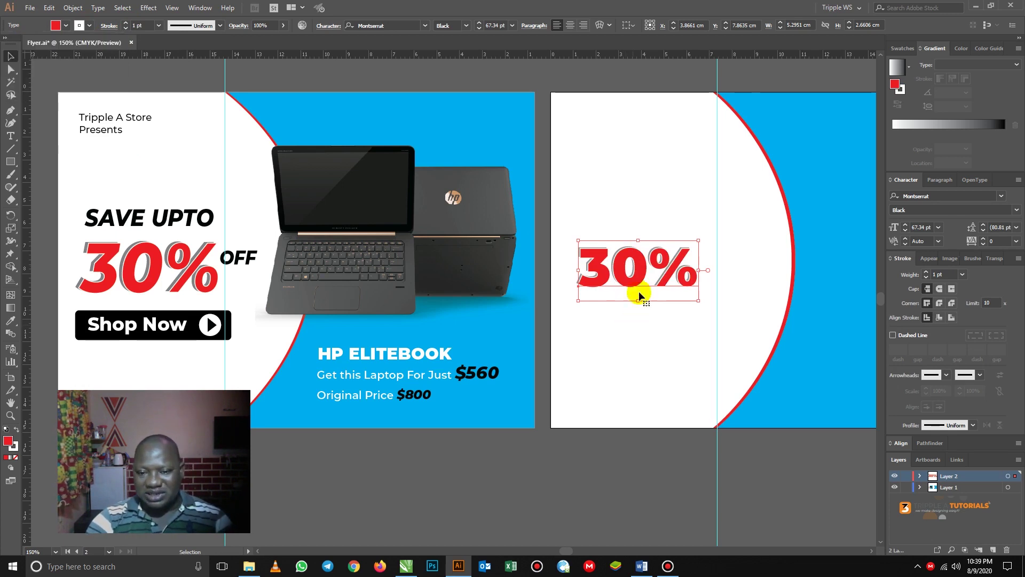
{"action": "left_click", "coordinate": [625, 329]}
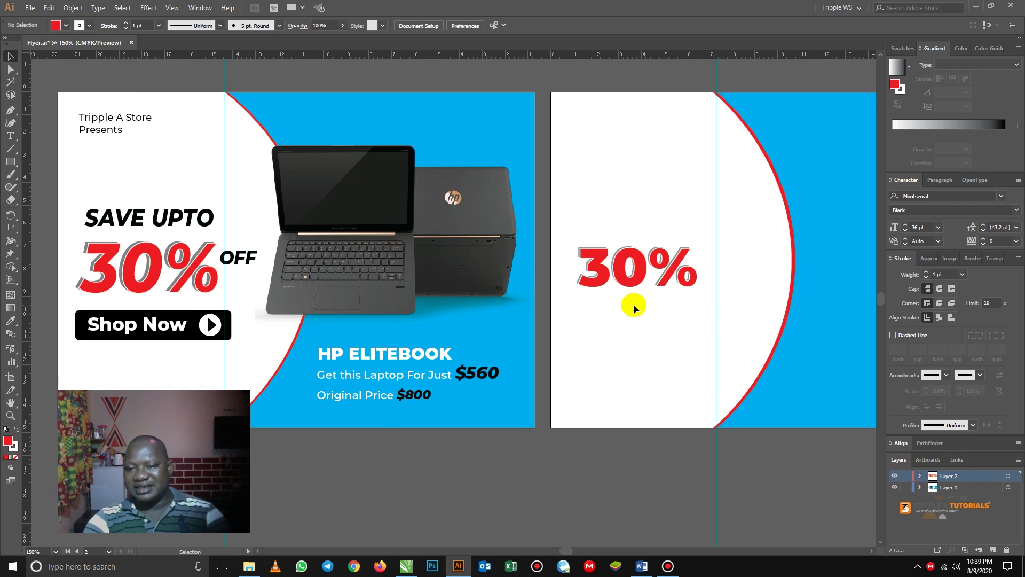
{"action": "key", "text": "z"}
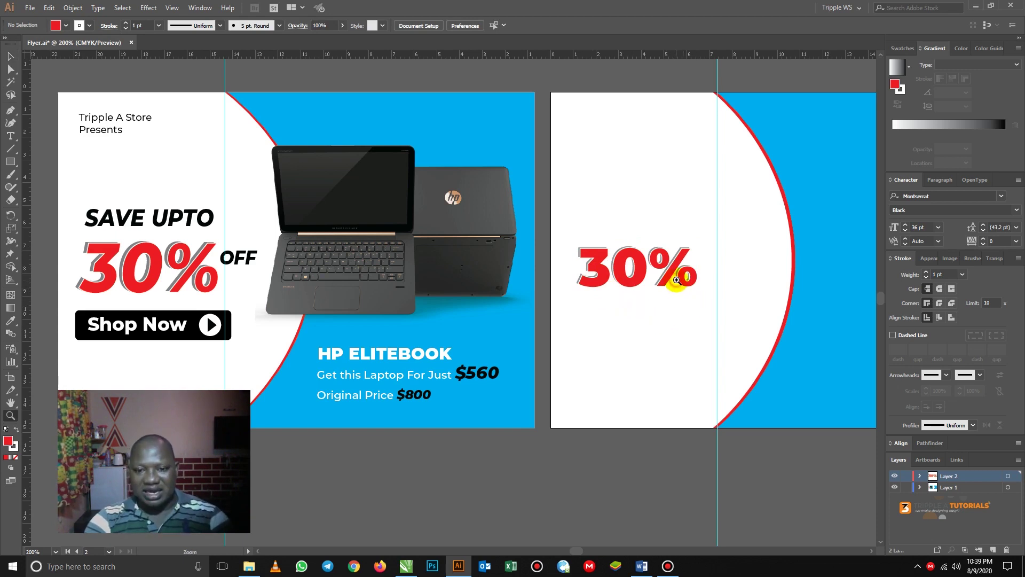
{"action": "left_click", "coordinate": [676, 279]}
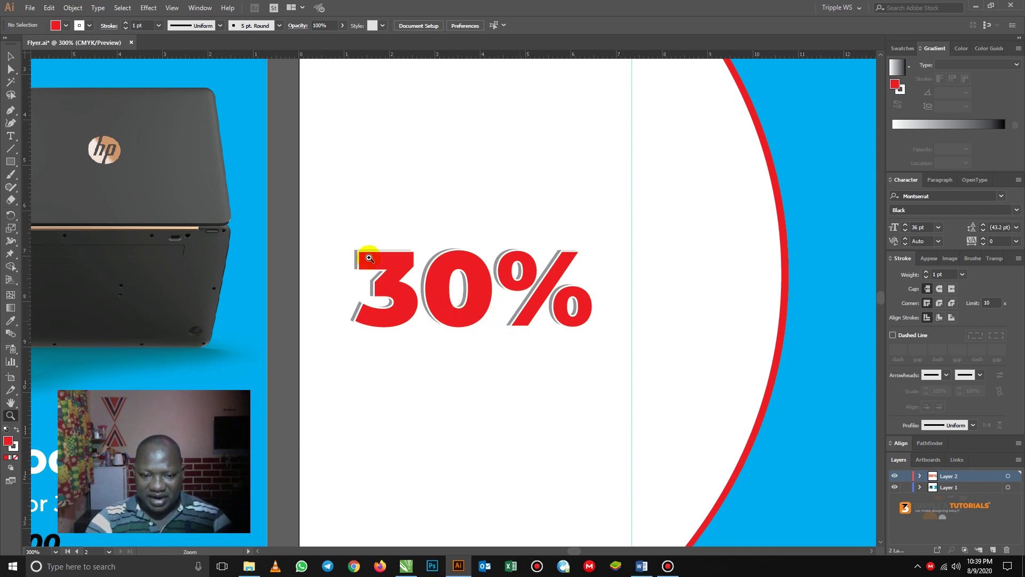
{"action": "left_click", "coordinate": [9, 59]}
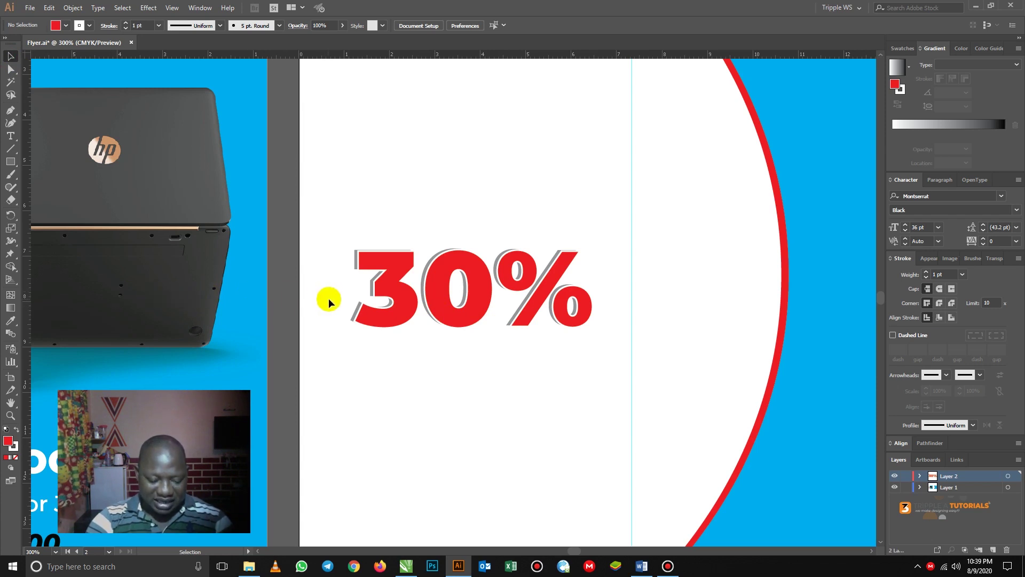
{"action": "key", "text": "z"}
{"action": "left_click", "coordinate": [422, 287], "text": "alt"}
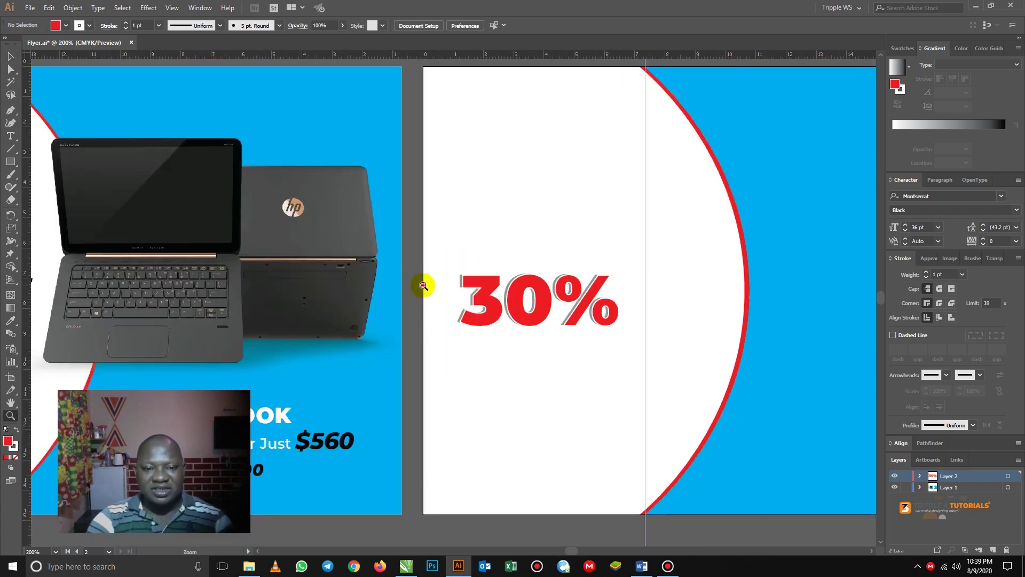
{"action": "left_click", "coordinate": [428, 285], "text": "alt"}
{"action": "left_click", "coordinate": [10, 55]}
{"action": "key", "text": "space"}
{"action": "left_click_drag", "start_coordinate": [586, 458], "coordinate": [712, 417]}
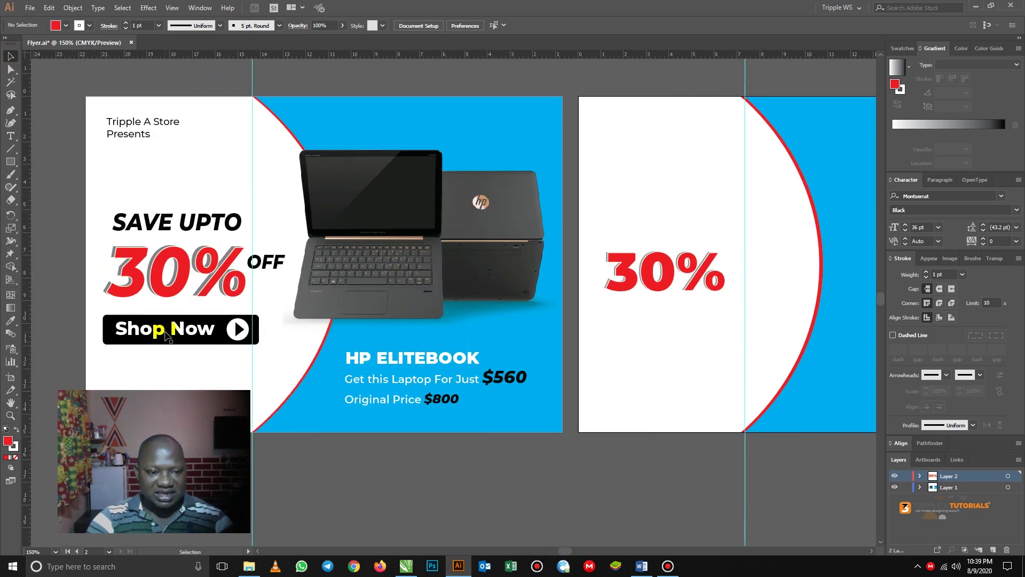
- Draw a rectangle bar beneath the 30% text and fill it black
{"action": "left_click", "coordinate": [218, 342]}
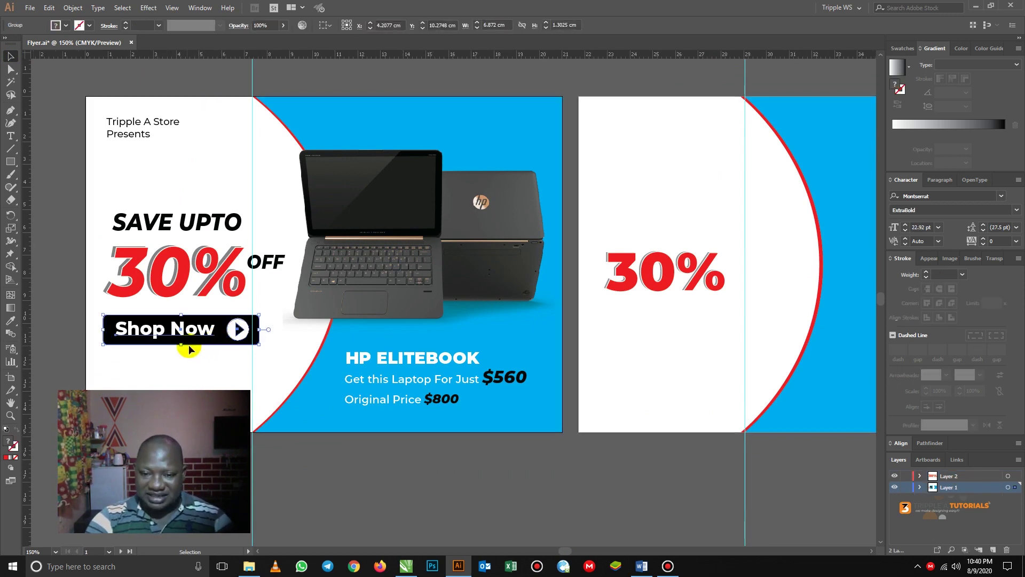
{"action": "left_click", "coordinate": [63, 222]}
{"action": "left_click", "coordinate": [10, 161]}
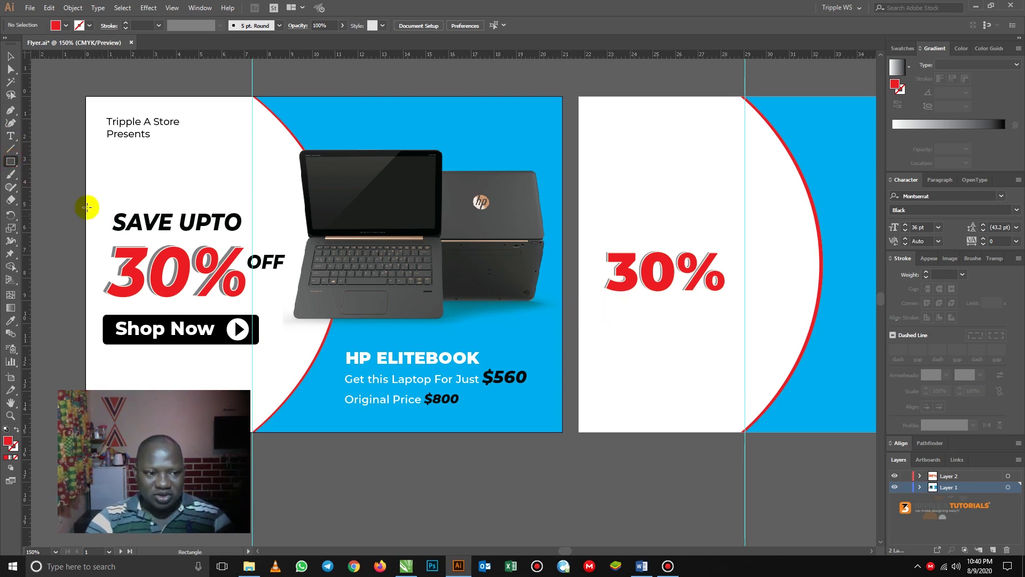
{"action": "left_click", "coordinate": [11, 162]}
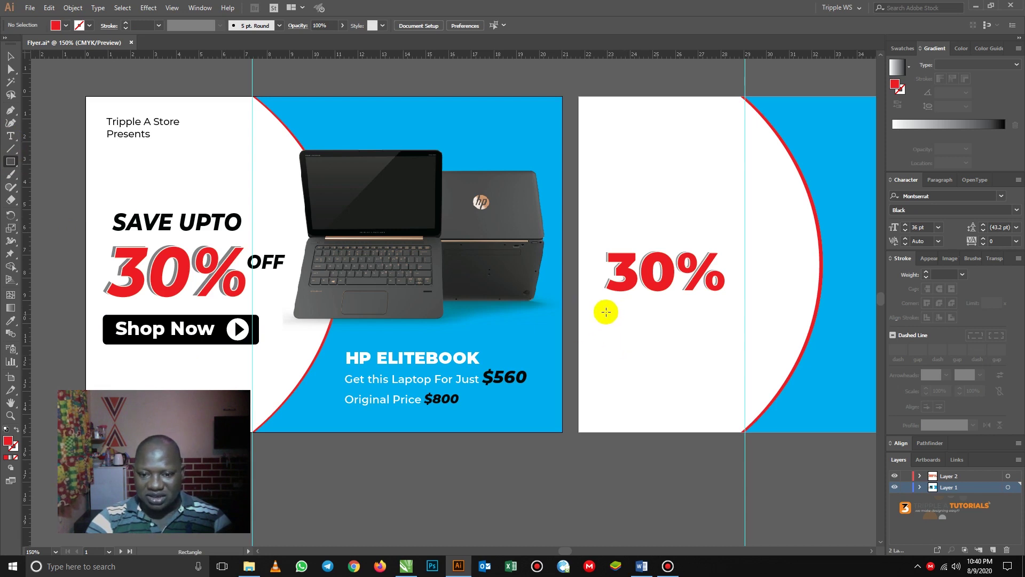
{"action": "left_click_drag", "start_coordinate": [605, 305], "coordinate": [752, 329]}
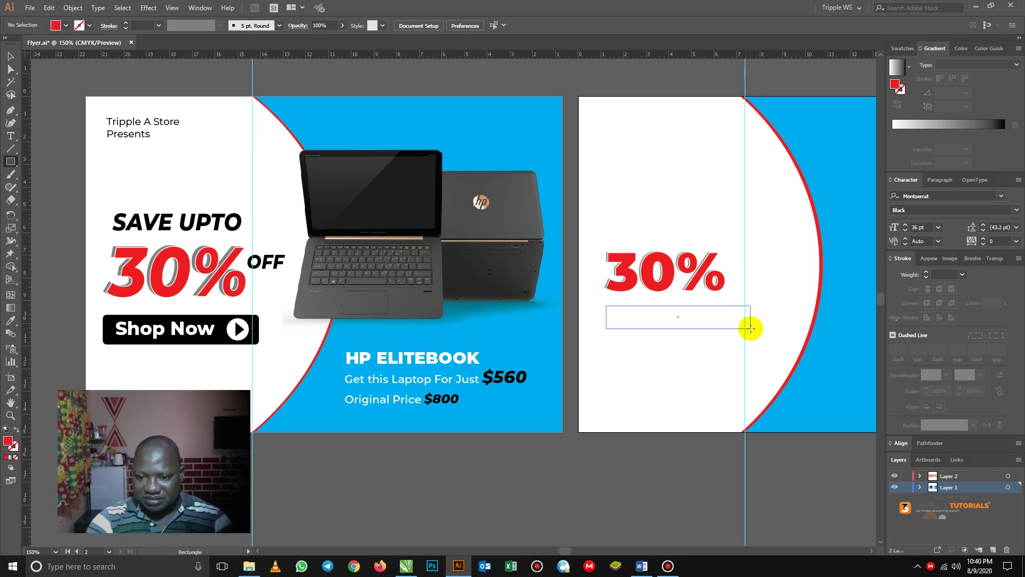
{"action": "left_click_drag", "start_coordinate": [751, 331], "coordinate": [752, 331]}
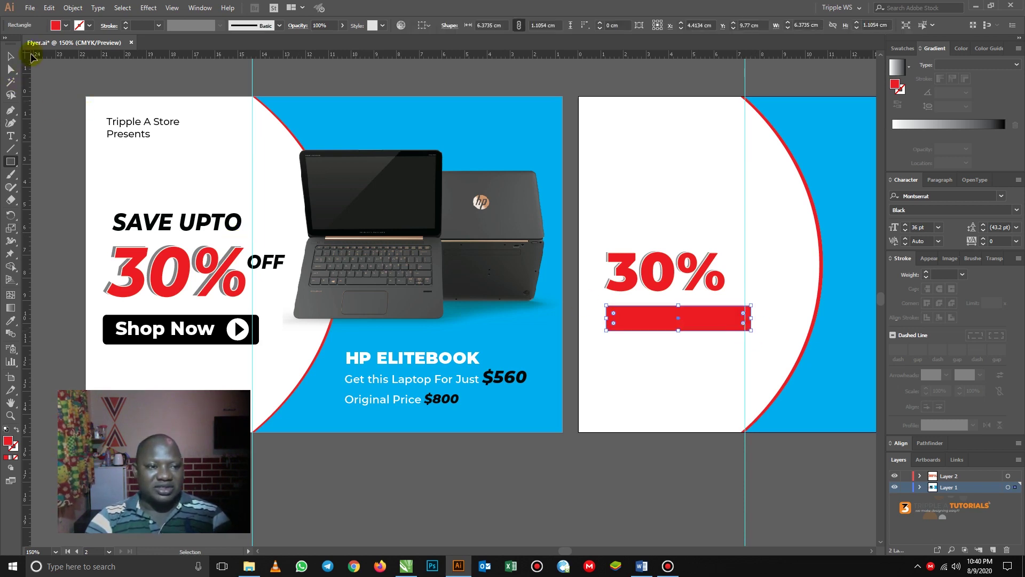
{"action": "left_click", "coordinate": [66, 26]}
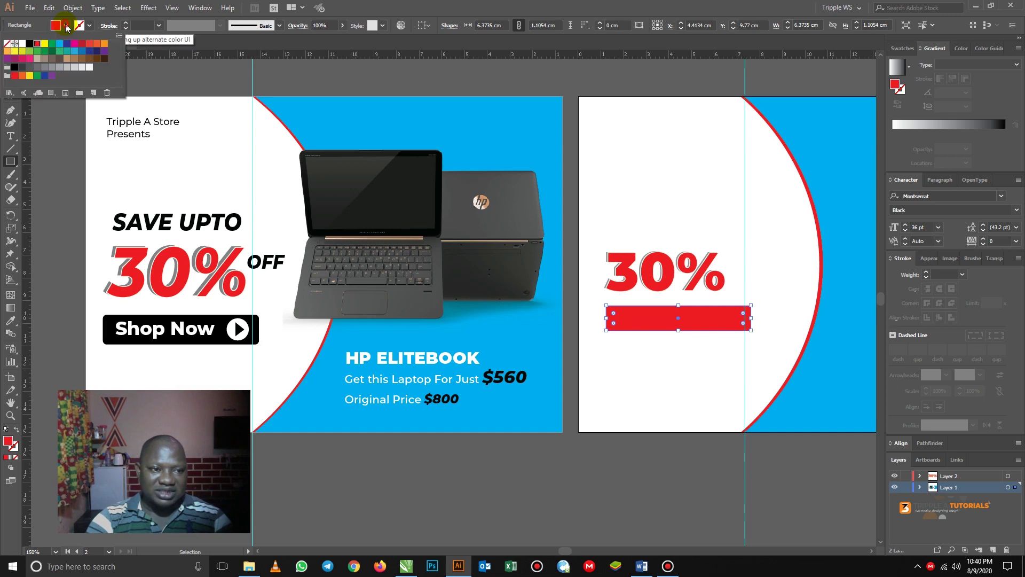
{"action": "left_click", "coordinate": [30, 44]}
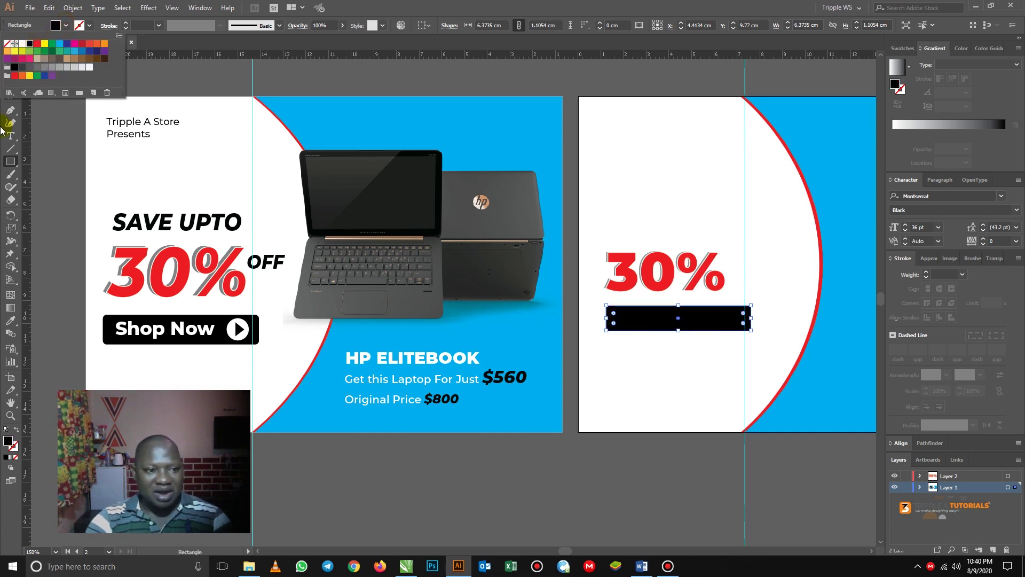
{"action": "left_click", "coordinate": [67, 27]}
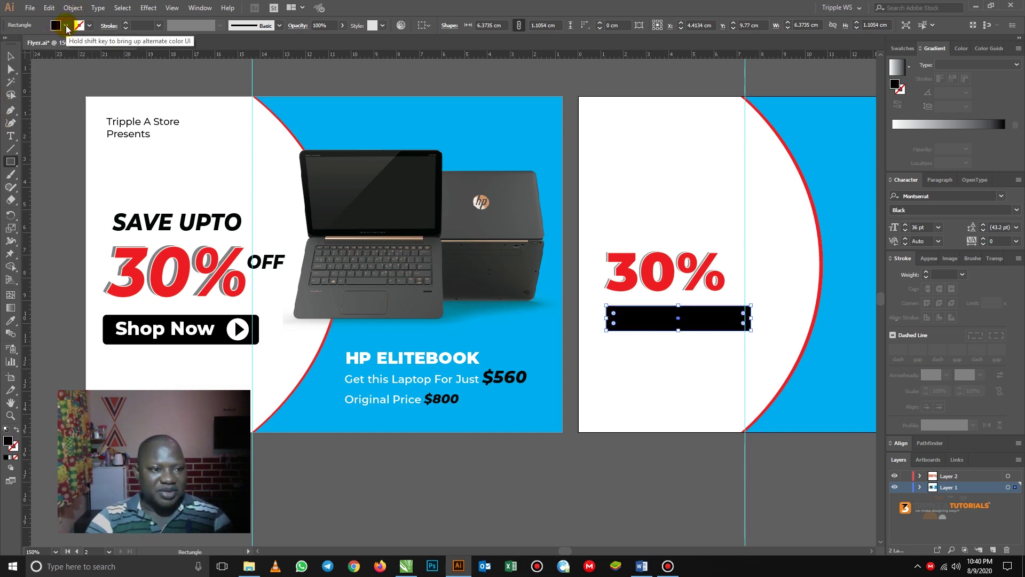
- Zoom to 400% on the black bar and round its corners with the live-corner widgets
{"action": "left_click", "coordinate": [10, 56]}
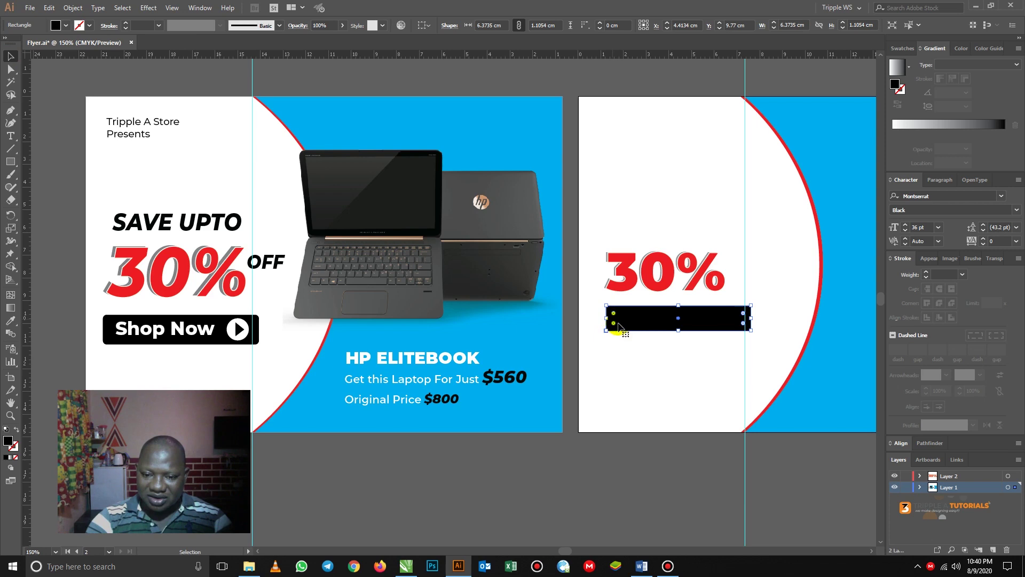
{"action": "key", "text": "z"}
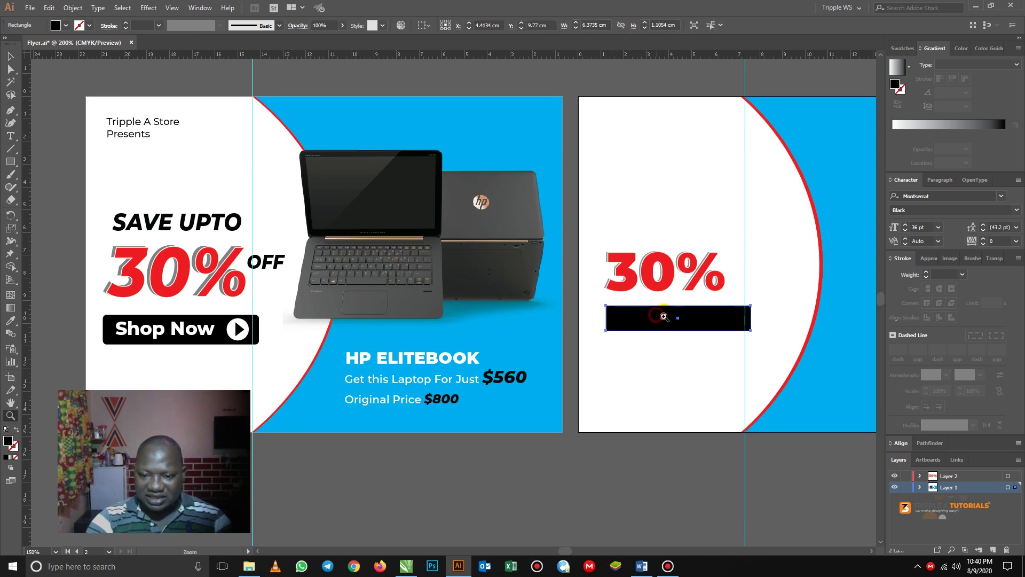
{"action": "left_click", "coordinate": [649, 316]}
{"action": "left_click", "coordinate": [501, 309]}
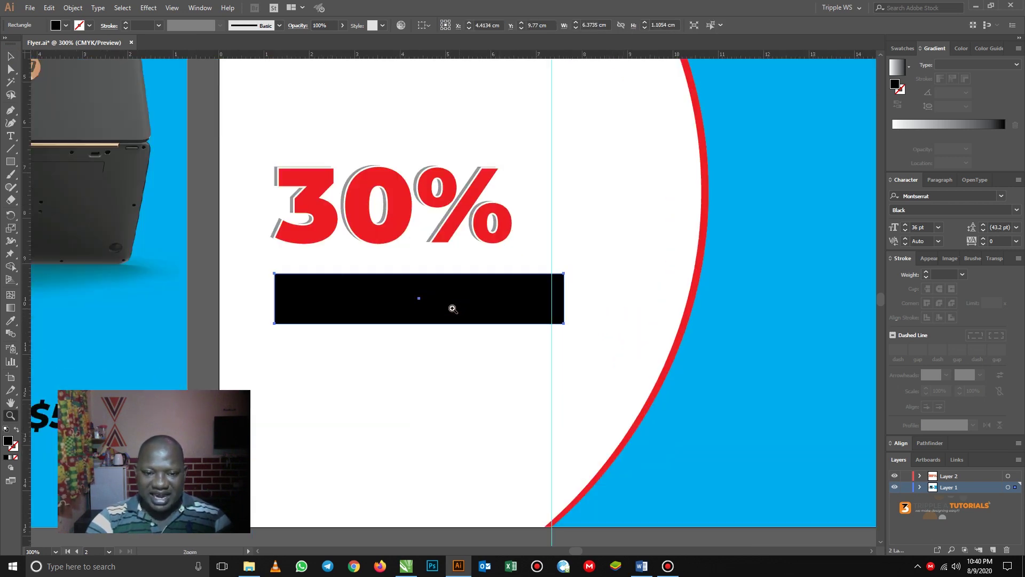
{"action": "left_click", "coordinate": [431, 303]}
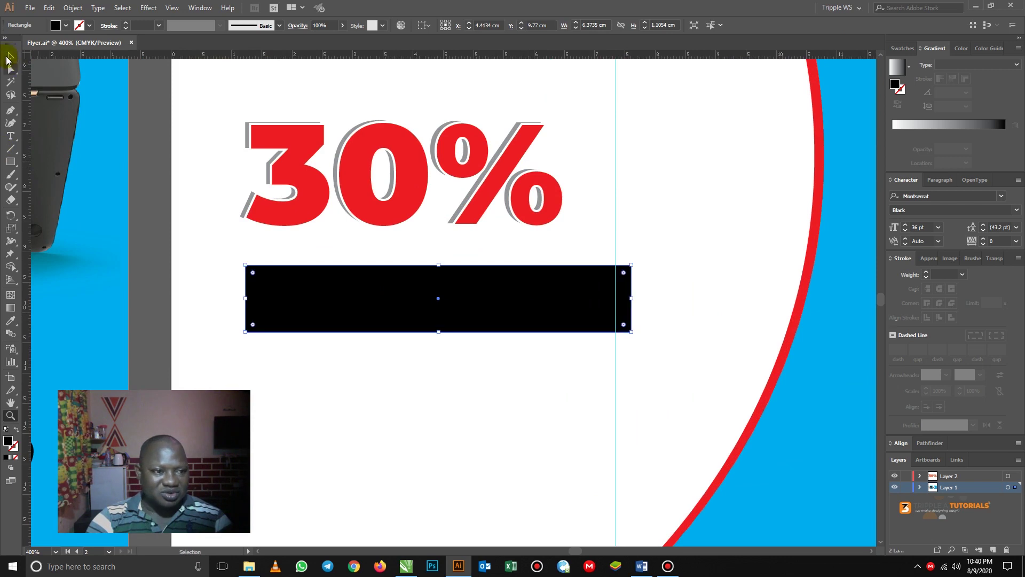
{"action": "left_click", "coordinate": [11, 55]}
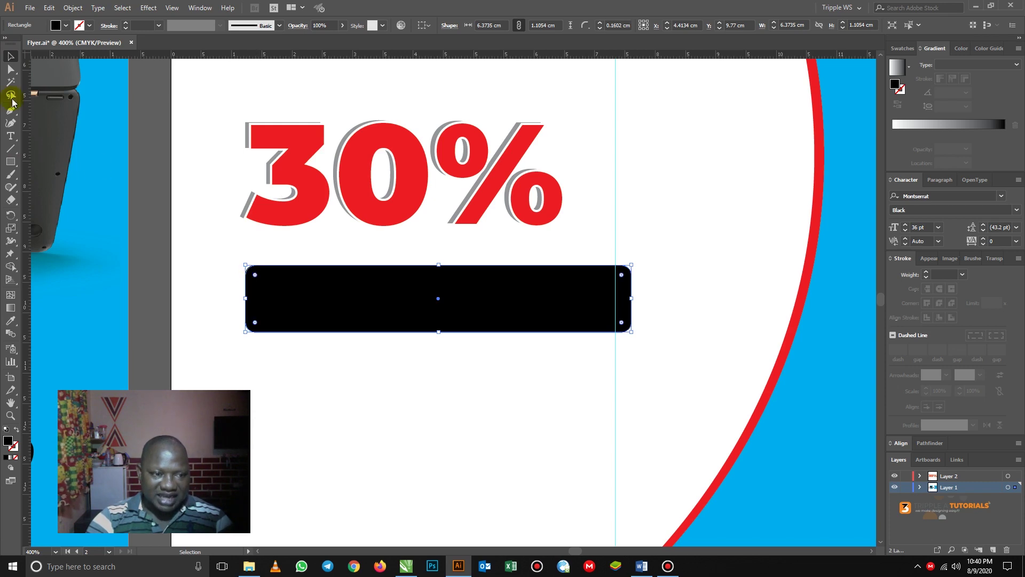
{"action": "left_click", "coordinate": [492, 377]}
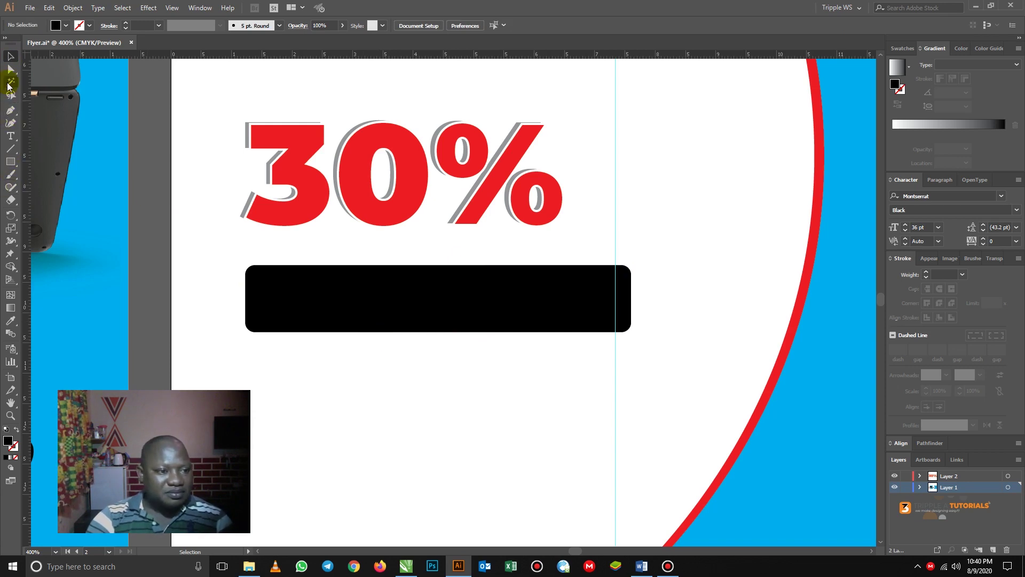
- Draw a small white circle and move it onto the black bar's right end
{"action": "left_click", "coordinate": [14, 166]}
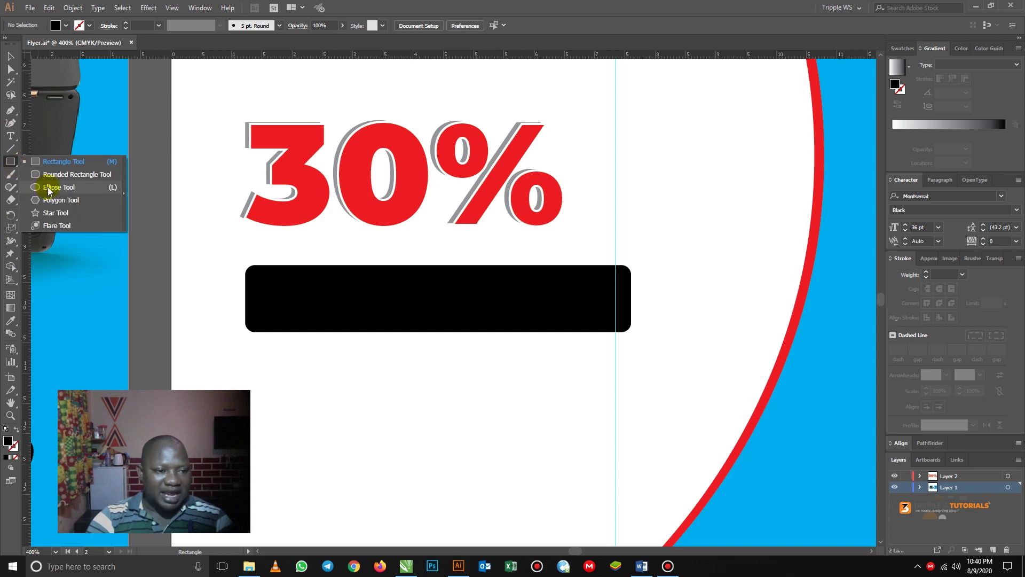
{"action": "left_click", "coordinate": [49, 188]}
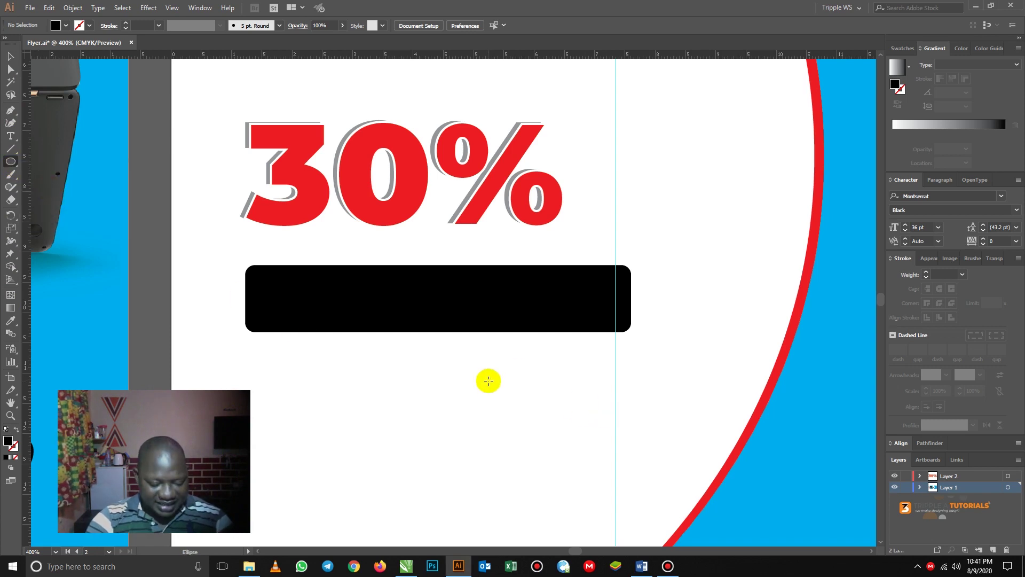
{"action": "left_click_drag", "start_coordinate": [488, 381], "coordinate": [521, 413]}
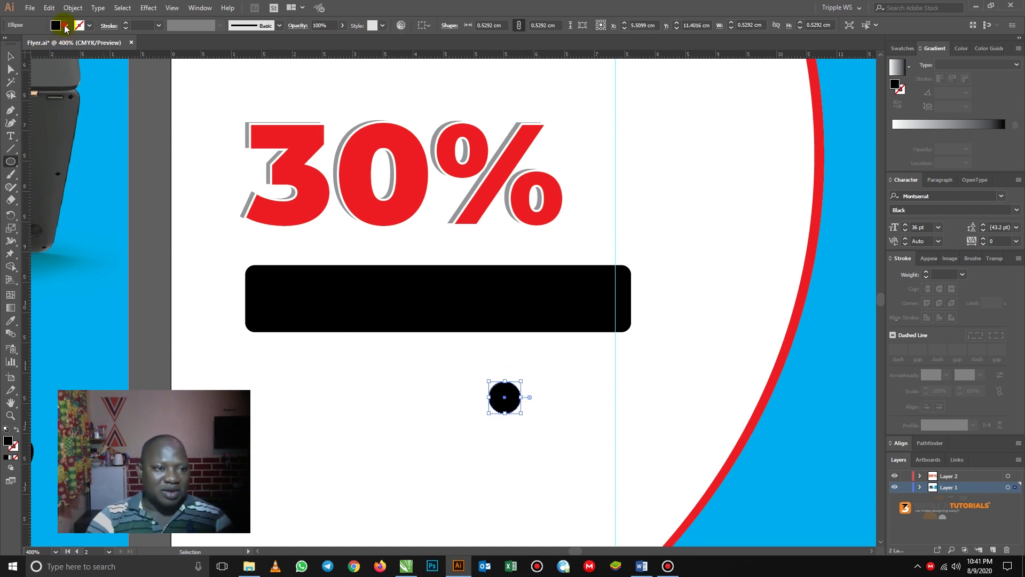
{"action": "left_click", "coordinate": [65, 26]}
{"action": "left_click", "coordinate": [22, 43]}
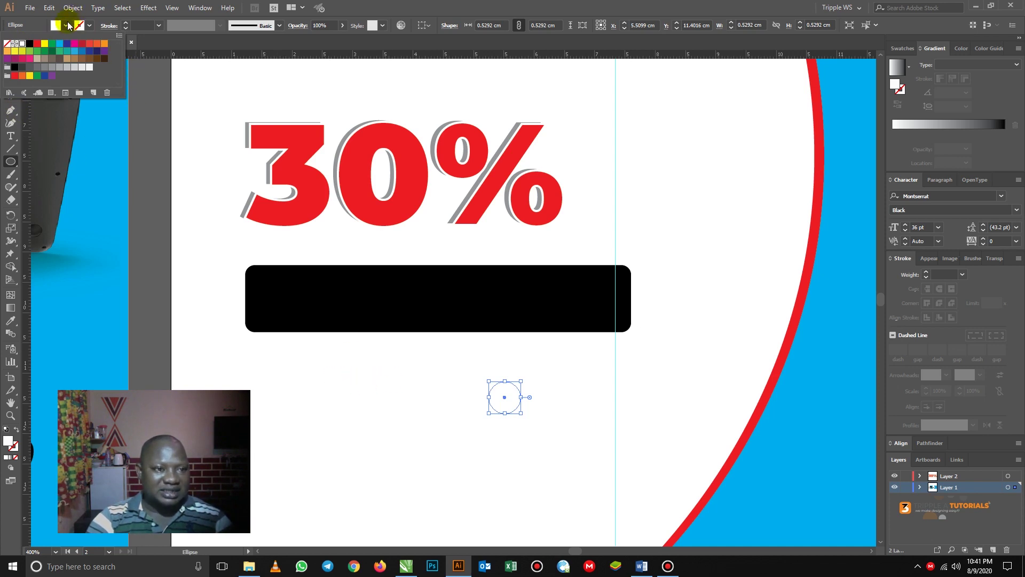
{"action": "left_click", "coordinate": [11, 56]}
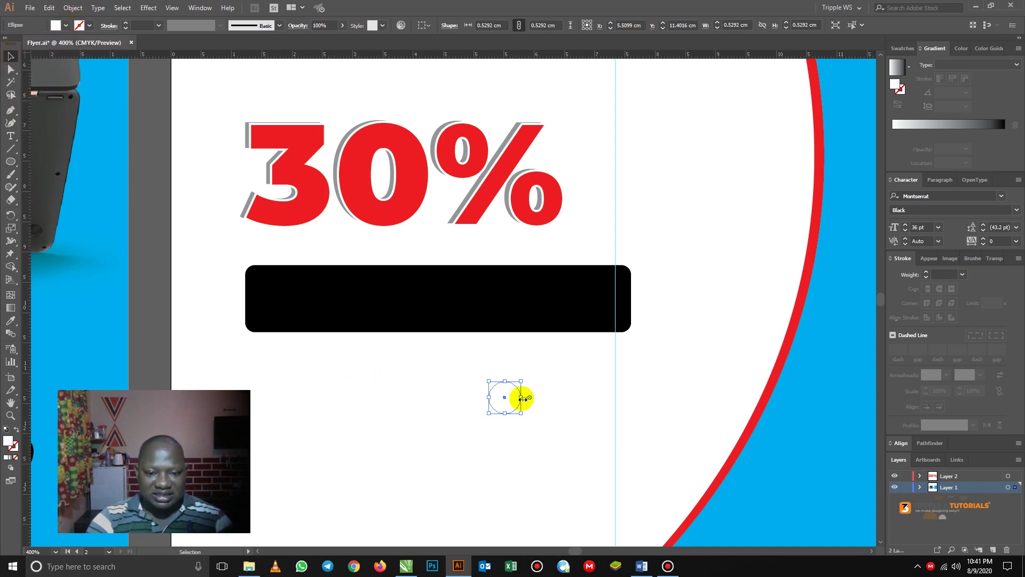
{"action": "left_click_drag", "start_coordinate": [562, 312], "coordinate": [593, 298]}
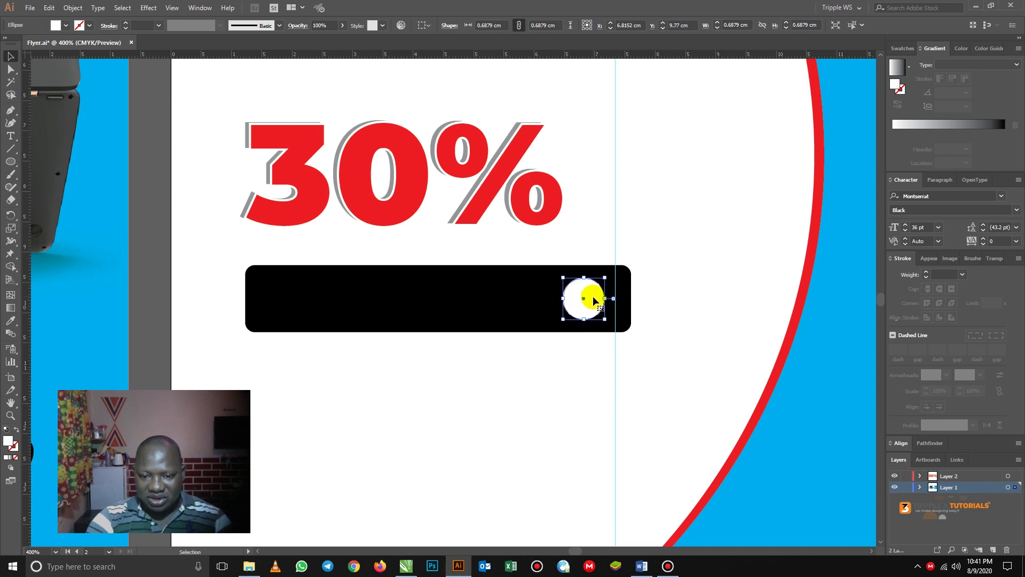
{"action": "left_click", "coordinate": [523, 365]}
- Pan across the canvas and bring the 30% bar back into view
{"action": "key", "text": "space"}
{"action": "left_click_drag", "start_coordinate": [65, 359], "coordinate": [423, 300]}
{"action": "left_click_drag", "start_coordinate": [32, 305], "coordinate": [574, 278]}
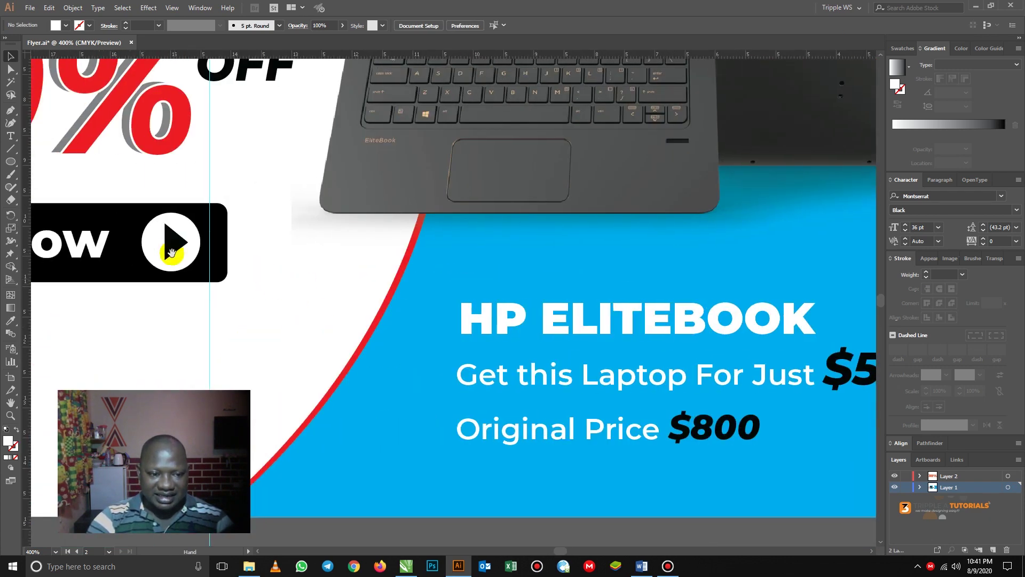
{"action": "left_click_drag", "start_coordinate": [733, 299], "coordinate": [396, 316]}
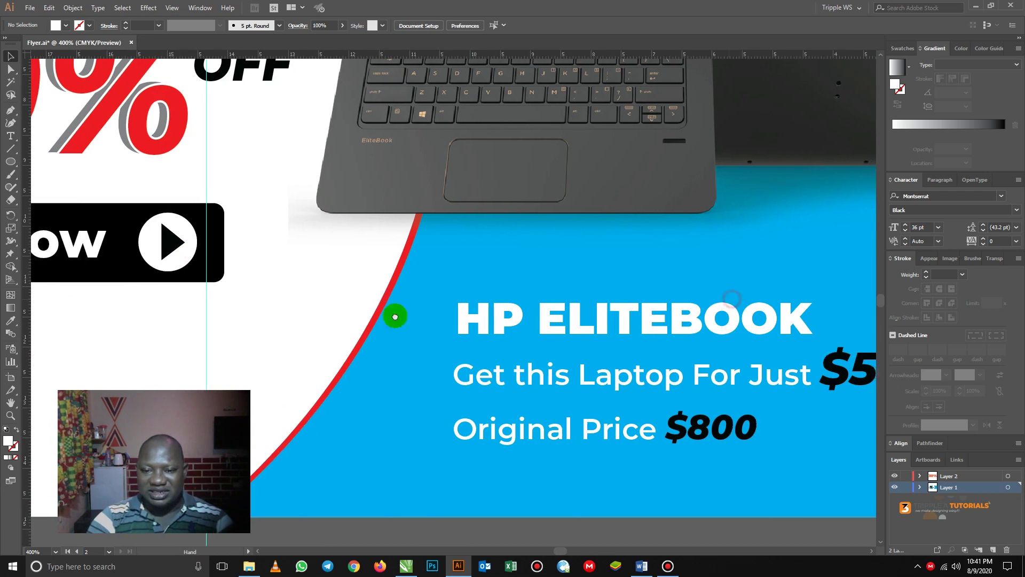
{"action": "left_click_drag", "start_coordinate": [738, 288], "coordinate": [325, 288]}
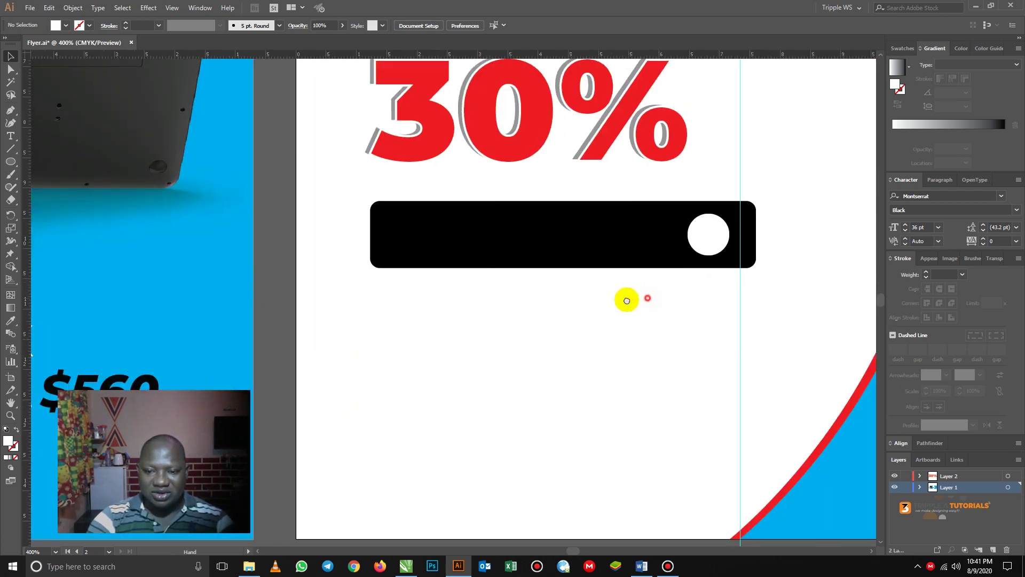
{"action": "left_click_drag", "start_coordinate": [624, 300], "coordinate": [558, 305]}
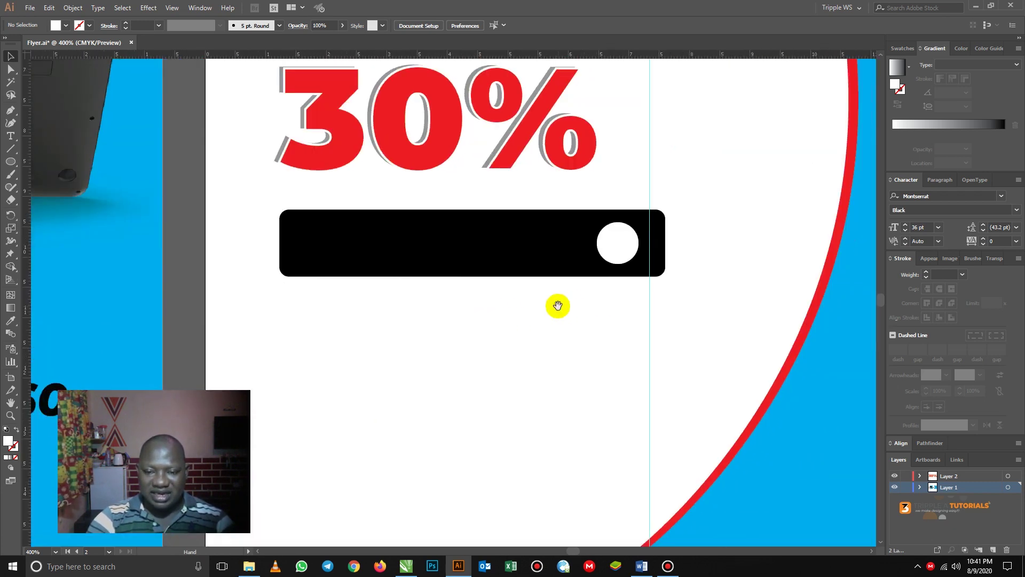
- Draw a small triangle below the bar with the Pen tool and adjust its right tip
{"action": "left_click", "coordinate": [10, 112]}
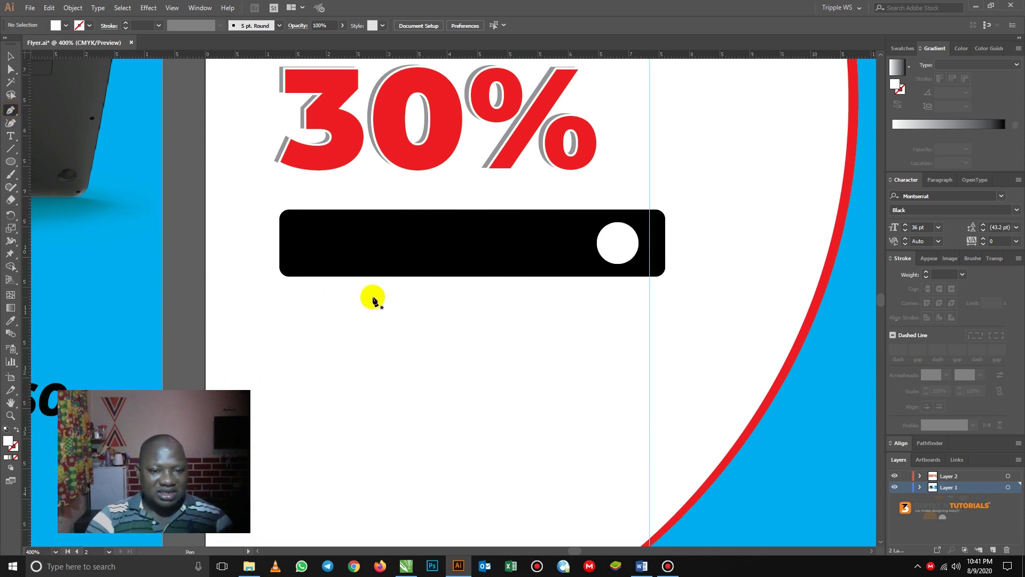
{"action": "left_click", "coordinate": [425, 306]}
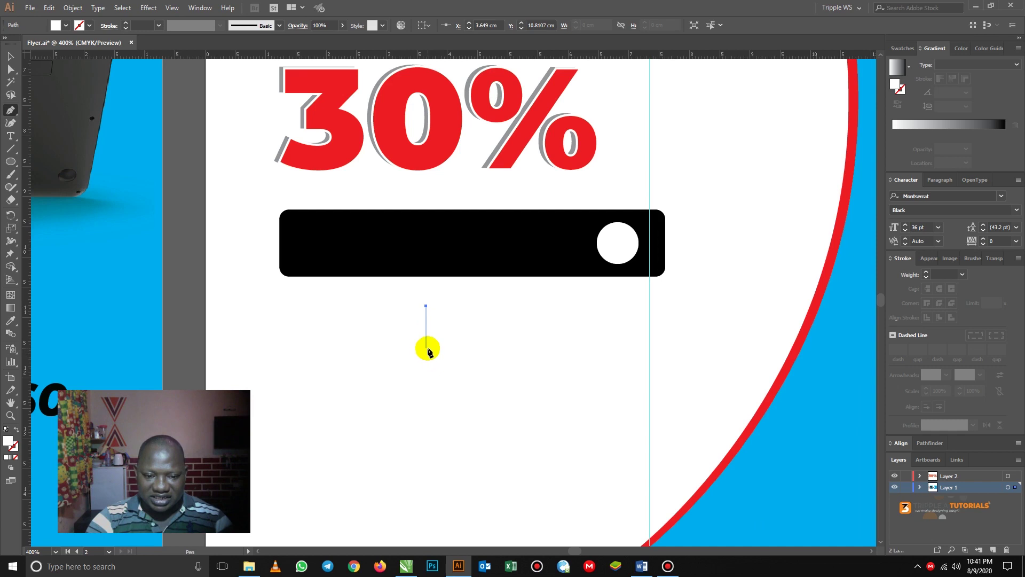
{"action": "left_click", "coordinate": [426, 346]}
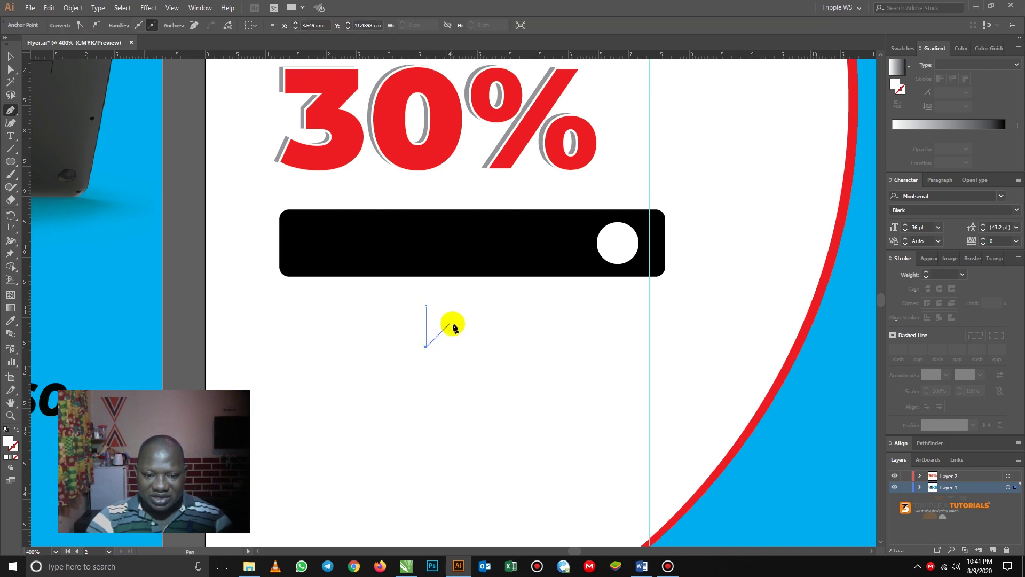
{"action": "left_click", "coordinate": [450, 324]}
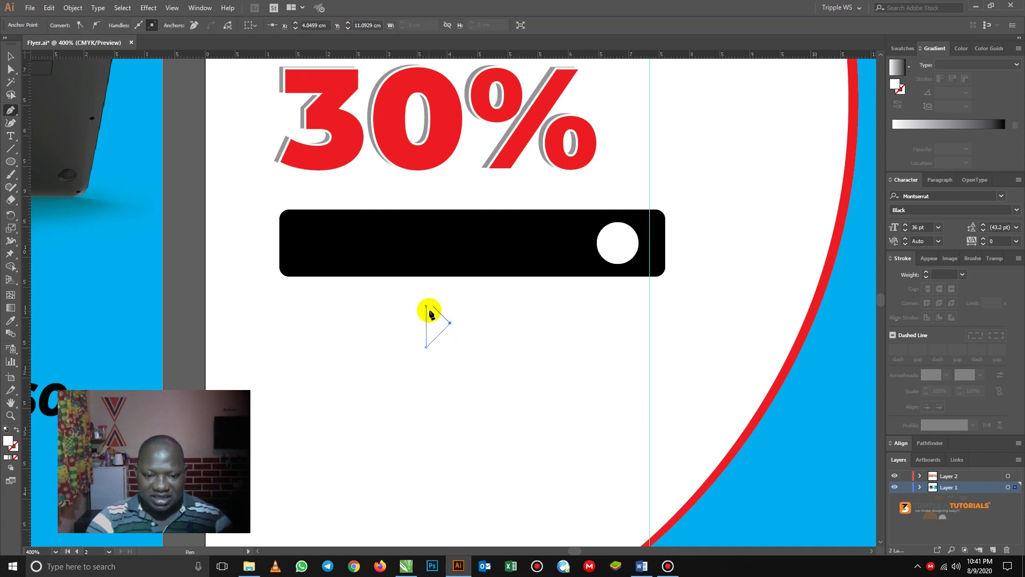
{"action": "left_click", "coordinate": [426, 307]}
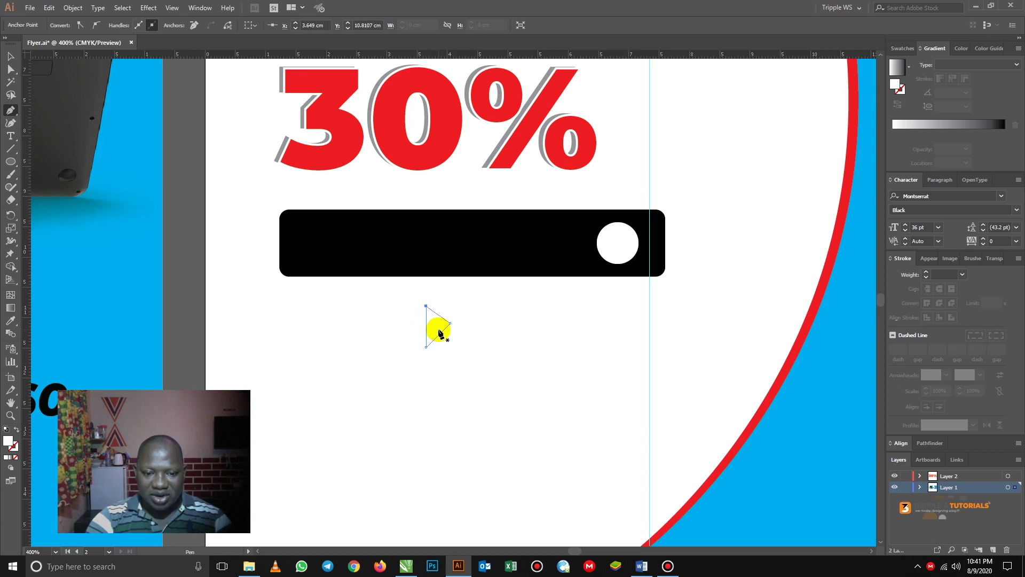
{"action": "left_click", "coordinate": [11, 56]}
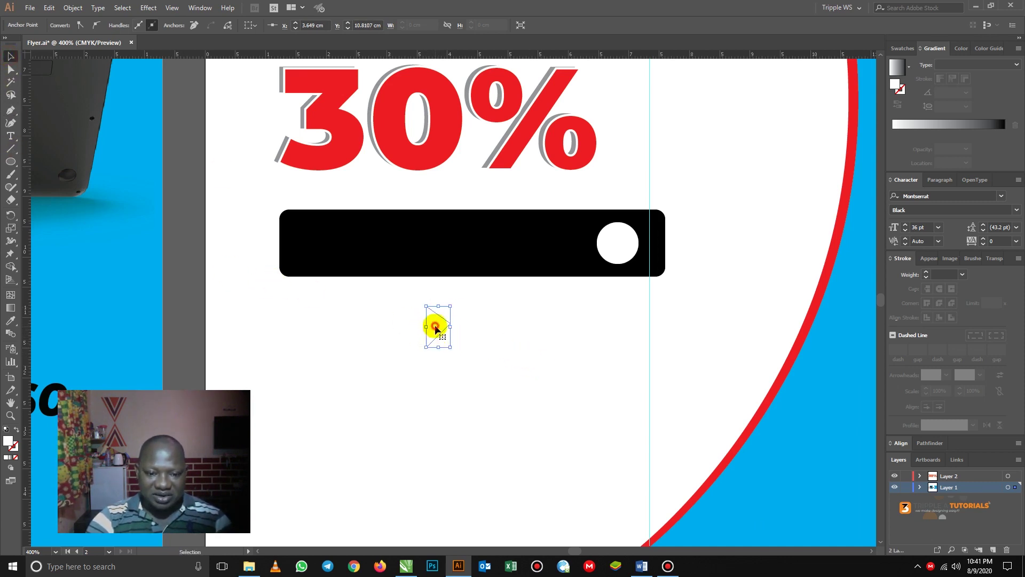
{"action": "left_click", "coordinate": [435, 323]}
{"action": "left_click", "coordinate": [10, 69]}
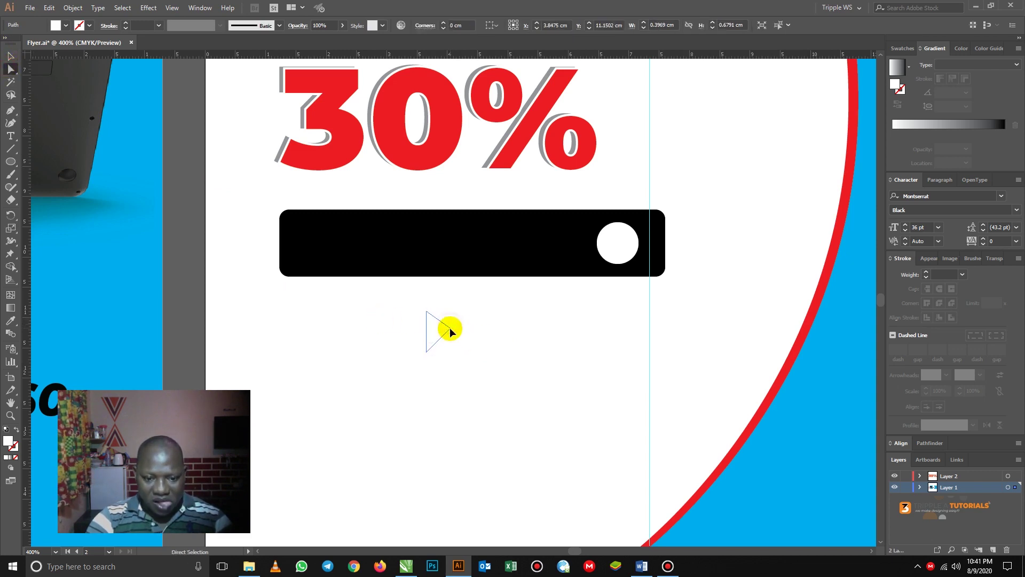
{"action": "left_click", "coordinate": [451, 330]}
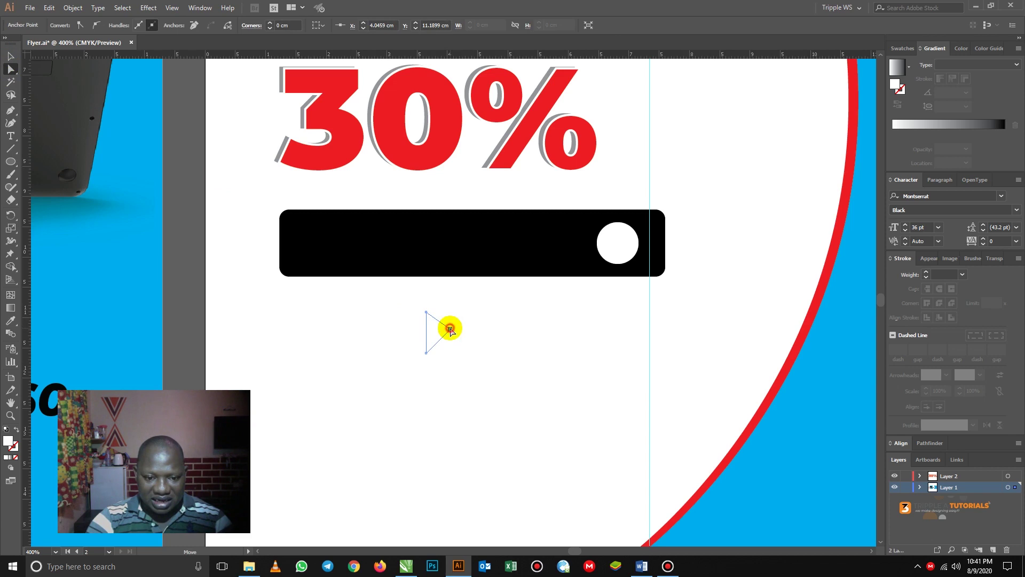
{"action": "mouse_move", "coordinate": [452, 334]}
{"action": "left_mouse_down"}
{"action": "mouse_move", "coordinate": [459, 332]}
{"action": "mouse_move", "coordinate": [451, 344]}
{"action": "mouse_move", "coordinate": [443, 332]}
{"action": "left_mouse_up"}
{"action": "left_click", "coordinate": [8, 55]}
{"action": "left_click", "coordinate": [455, 352]}
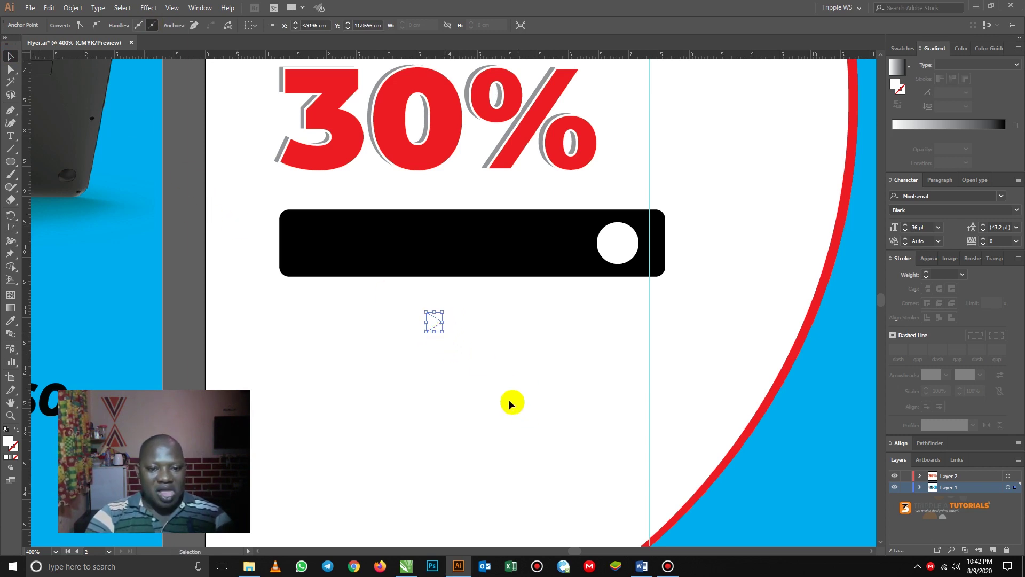
- Fill the triangle black and move it into the white circle on the button
{"action": "left_click", "coordinate": [436, 323]}
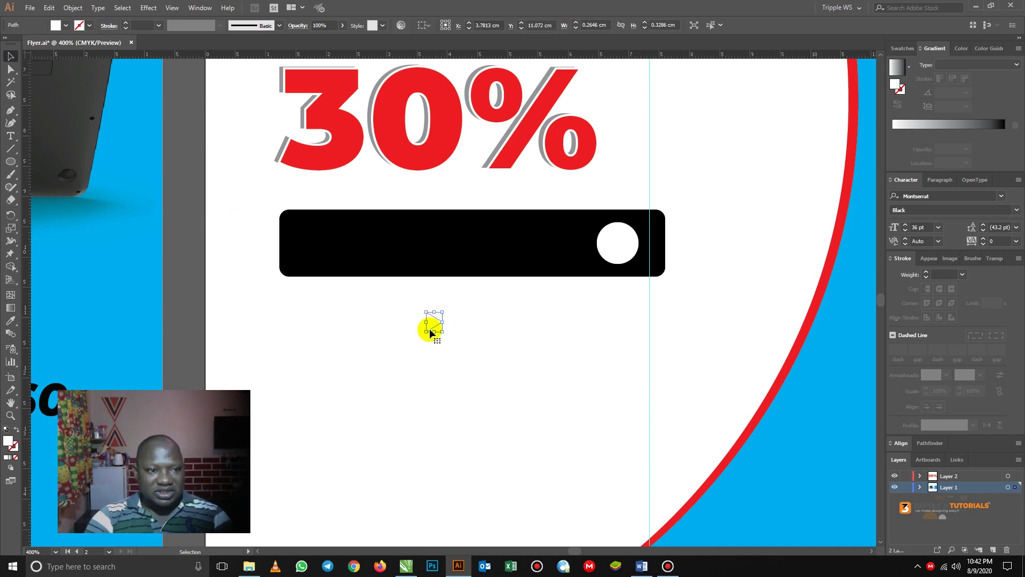
{"action": "left_click", "coordinate": [86, 29]}
{"action": "left_click", "coordinate": [67, 26]}
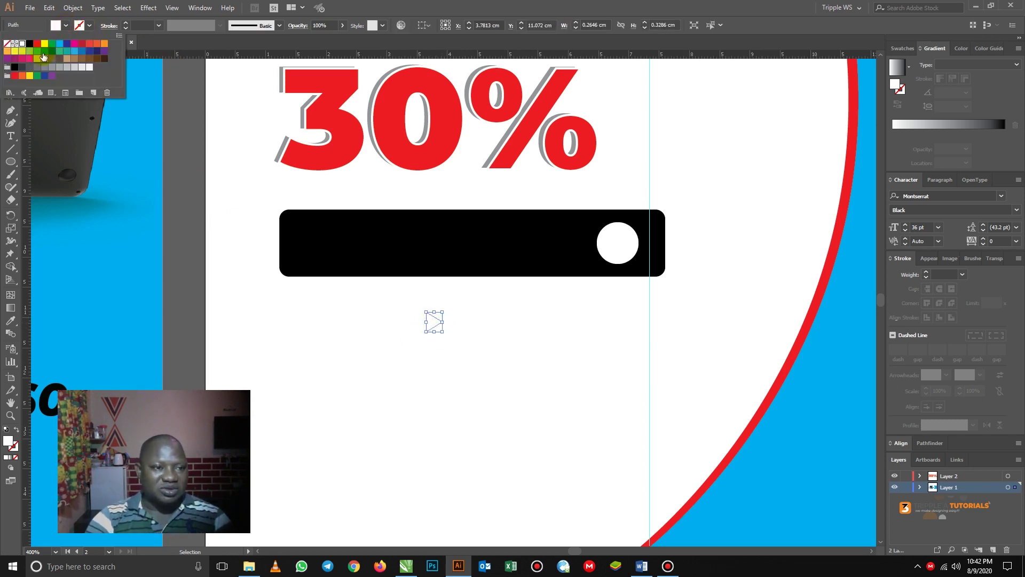
{"action": "left_click", "coordinate": [30, 44]}
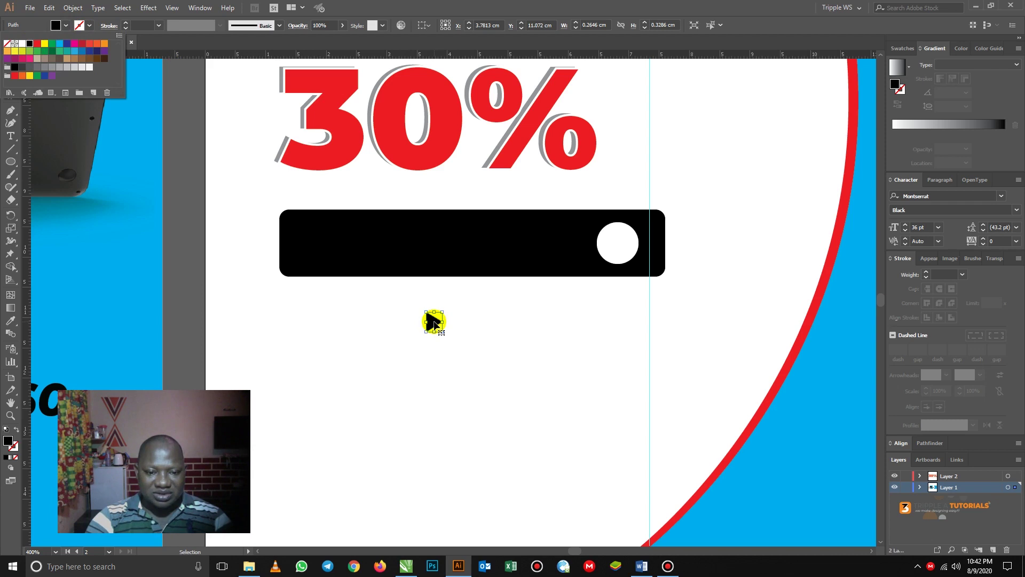
{"action": "left_click", "coordinate": [483, 315]}
{"action": "left_click", "coordinate": [510, 328]}
{"action": "left_click", "coordinate": [432, 321]}
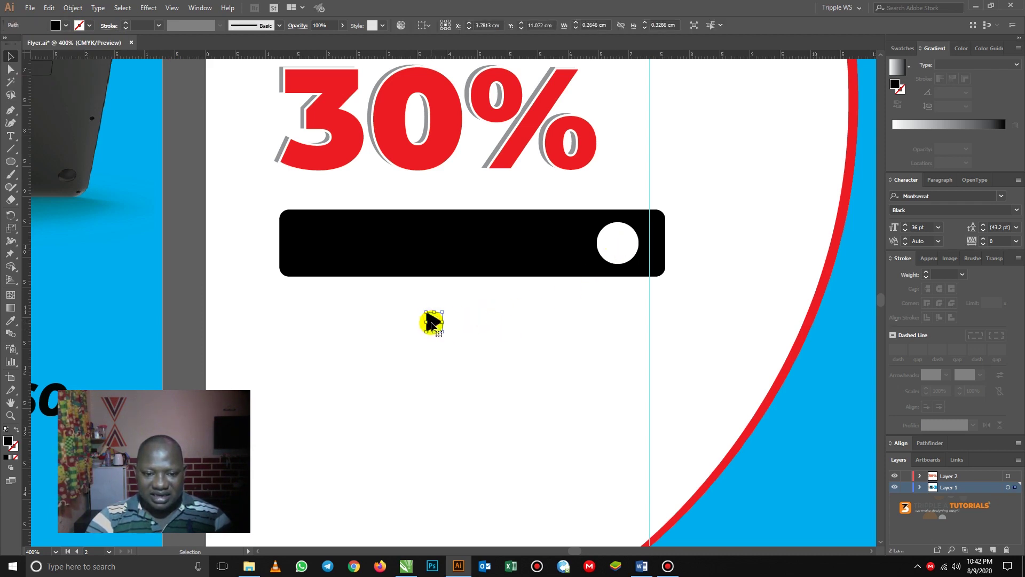
{"action": "left_click_drag", "start_coordinate": [432, 321], "coordinate": [616, 241]}
{"action": "left_click", "coordinate": [568, 326]}
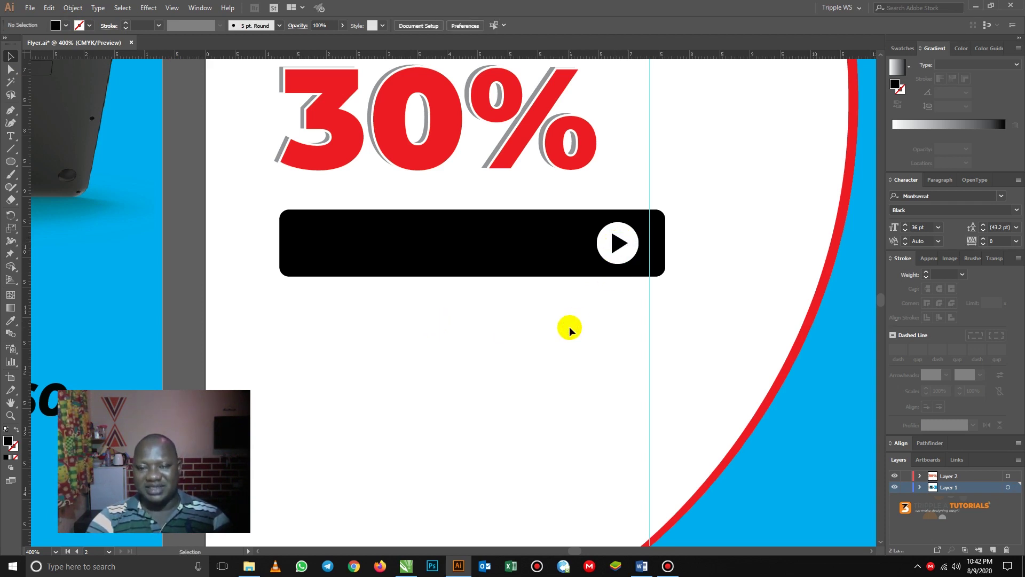
{"action": "key", "text": "z"}
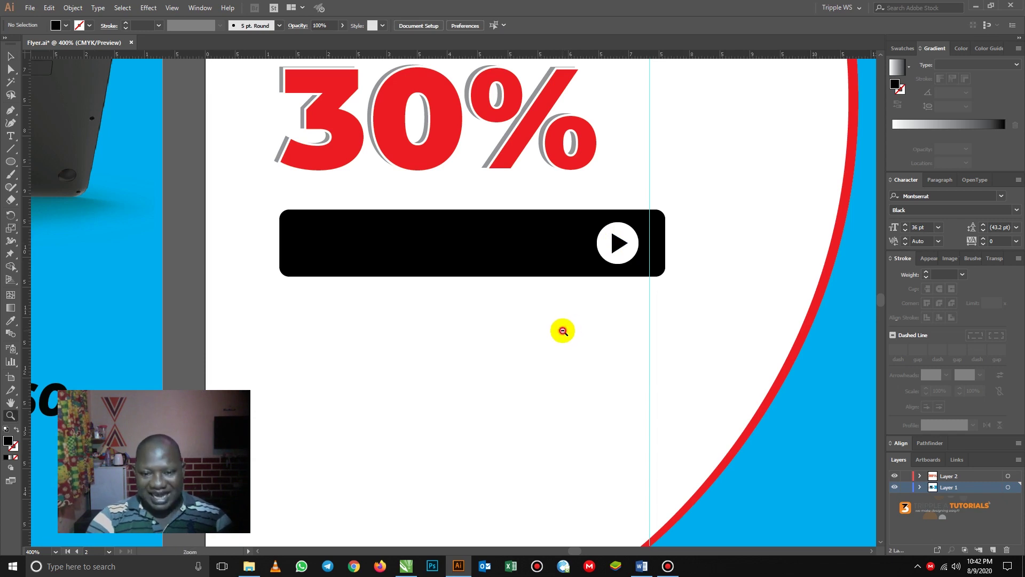
{"action": "left_click", "coordinate": [563, 331], "text": "alt"}
{"action": "left_click", "coordinate": [565, 332], "text": "alt"}
{"action": "left_click", "coordinate": [566, 332], "text": "alt"}
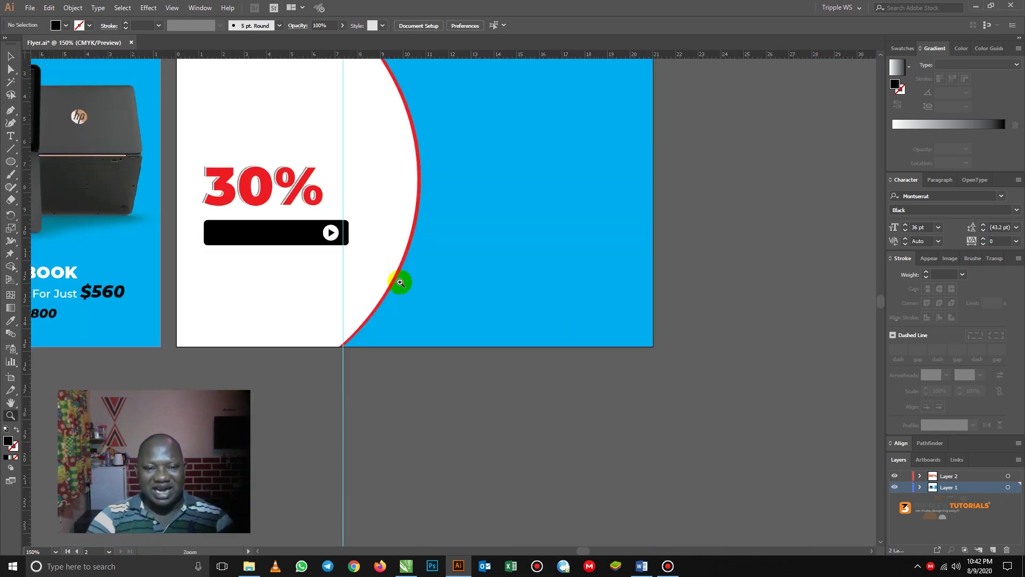
{"action": "left_click_drag", "start_coordinate": [321, 264], "coordinate": [662, 297]}
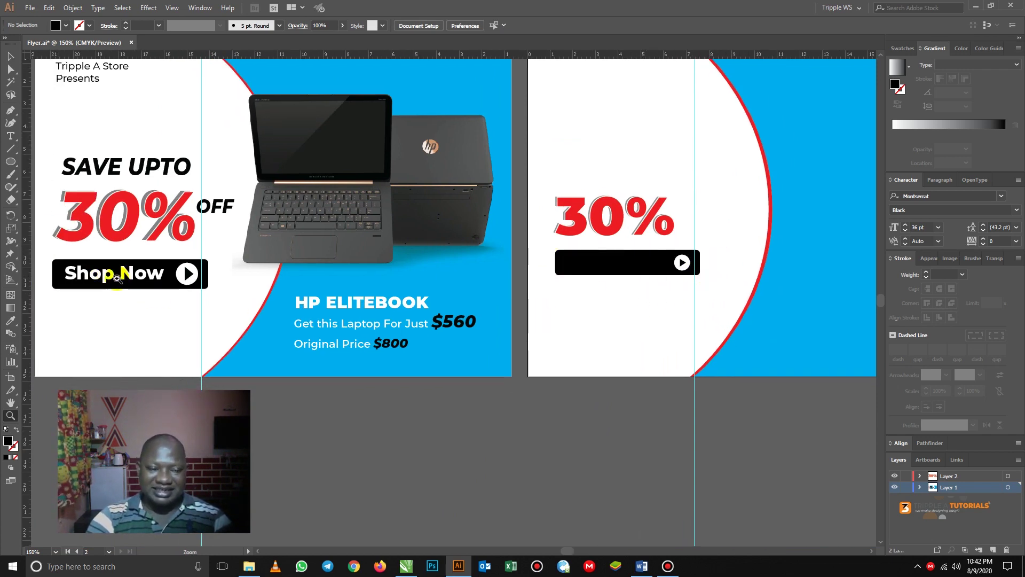
{"action": "left_click", "coordinate": [10, 56]}
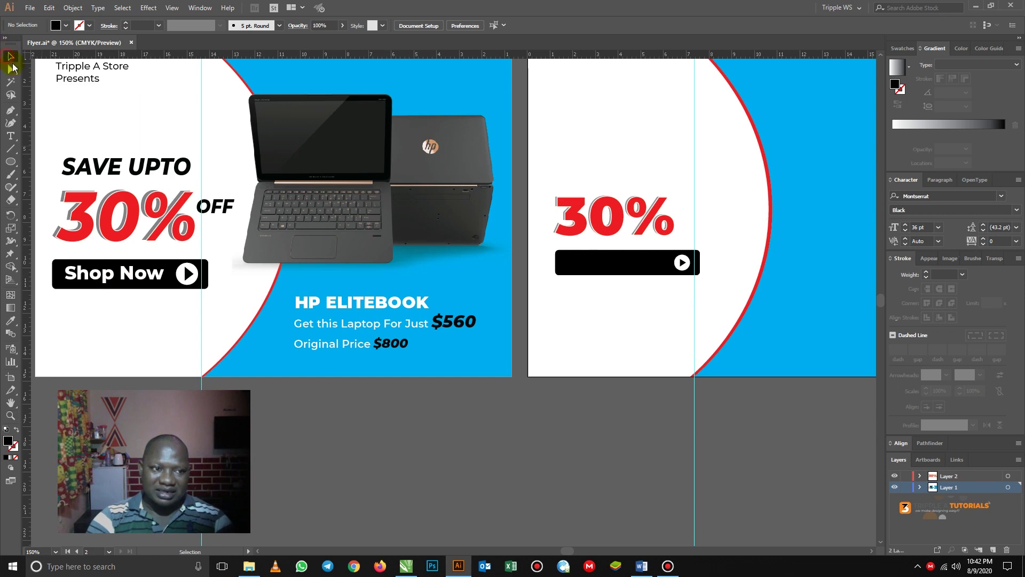
{"action": "left_click", "coordinate": [107, 275]}
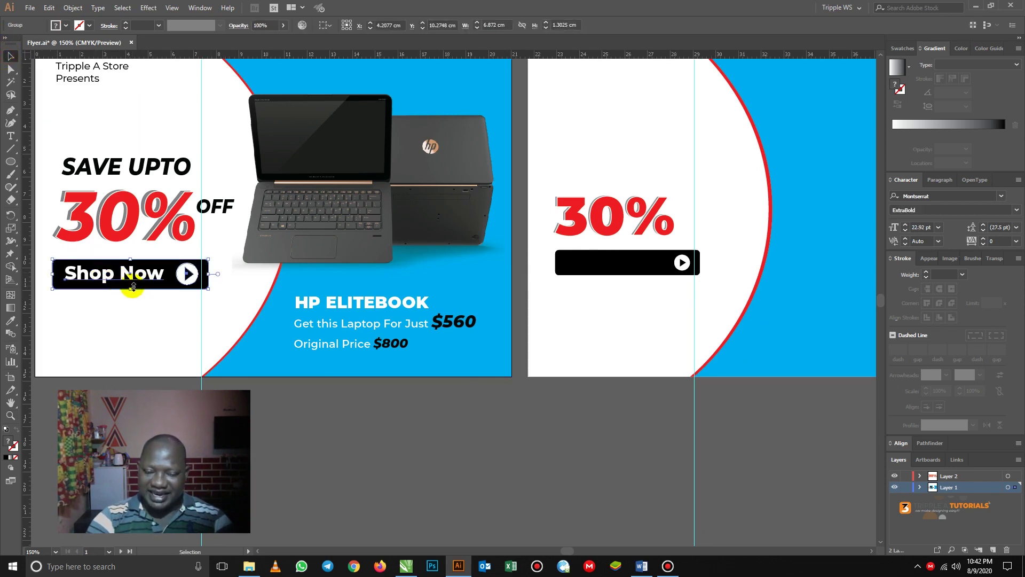
{"action": "left_click", "coordinate": [492, 381]}
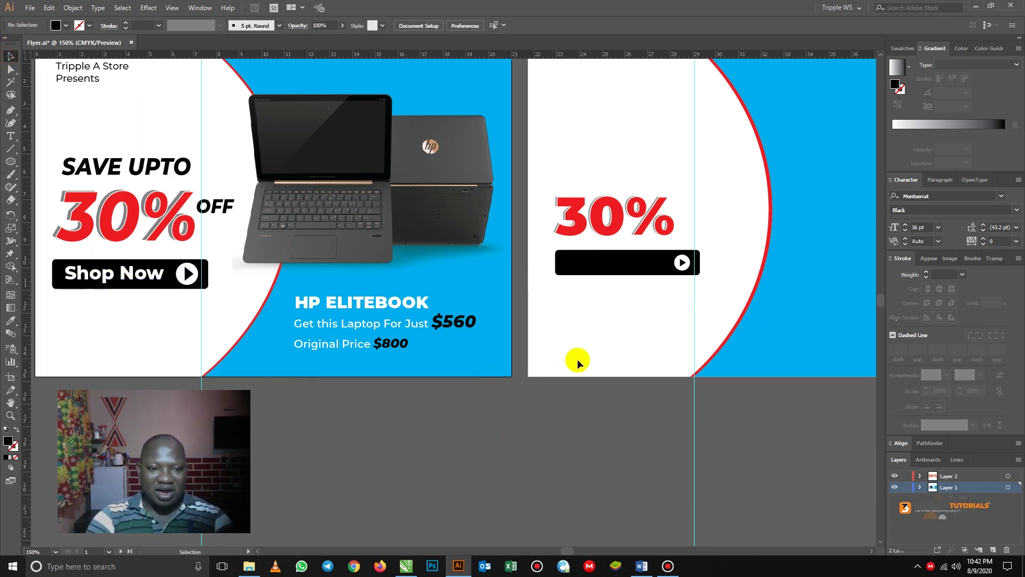
{"action": "scroll", "coordinate": [556, 318], "scroll_direction": "right", "scroll_amount": 5}
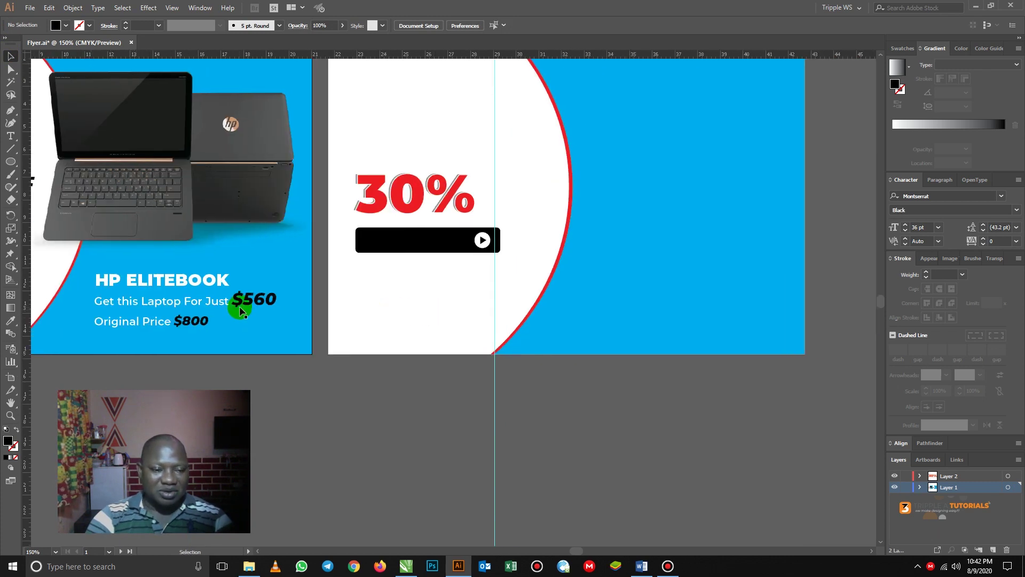
{"action": "left_click", "coordinate": [171, 297]}
{"action": "left_click", "coordinate": [174, 283]}
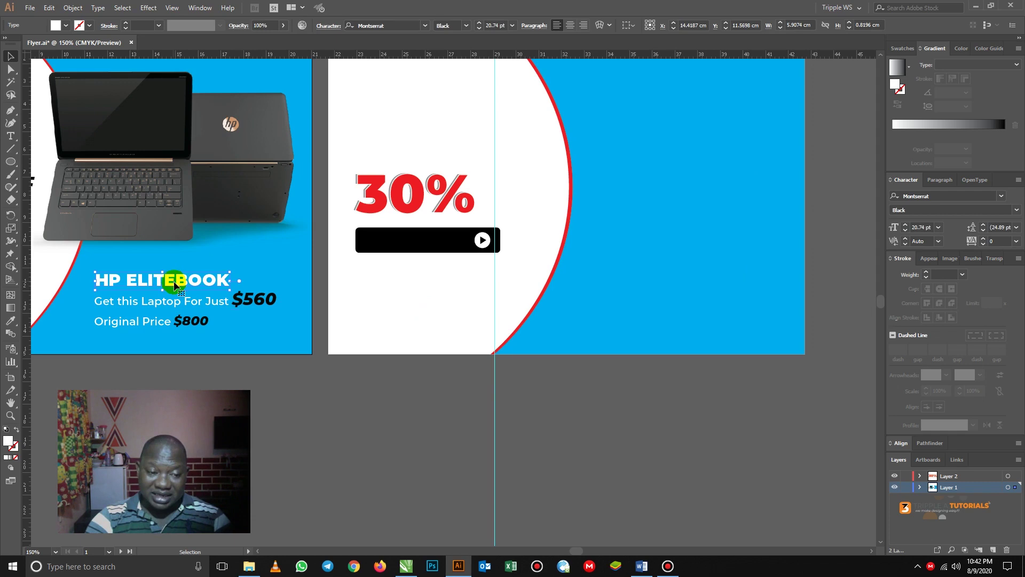
{"action": "left_click", "coordinate": [164, 302]}
{"action": "left_click", "coordinate": [171, 302]}
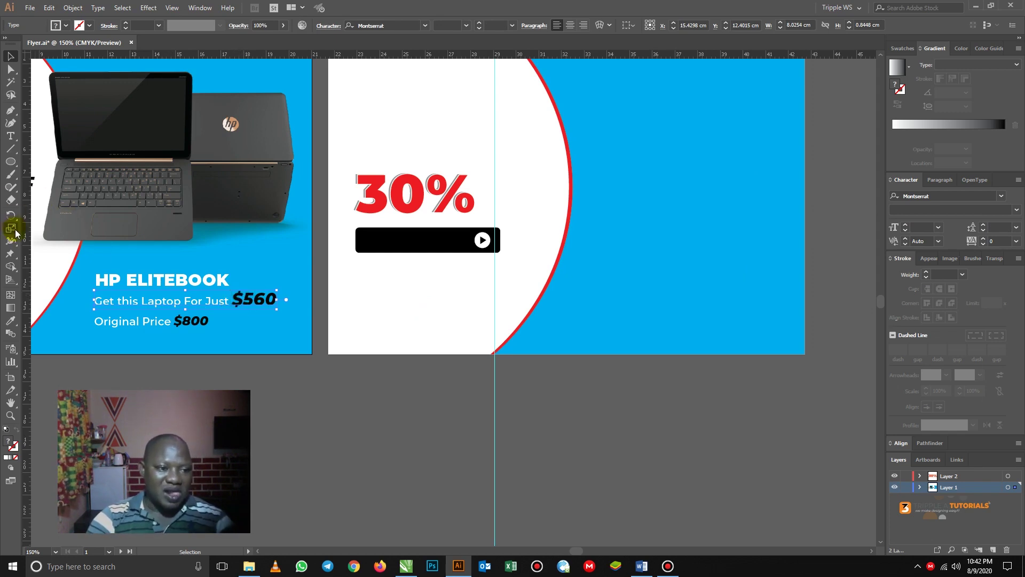
{"action": "left_click", "coordinate": [10, 136]}
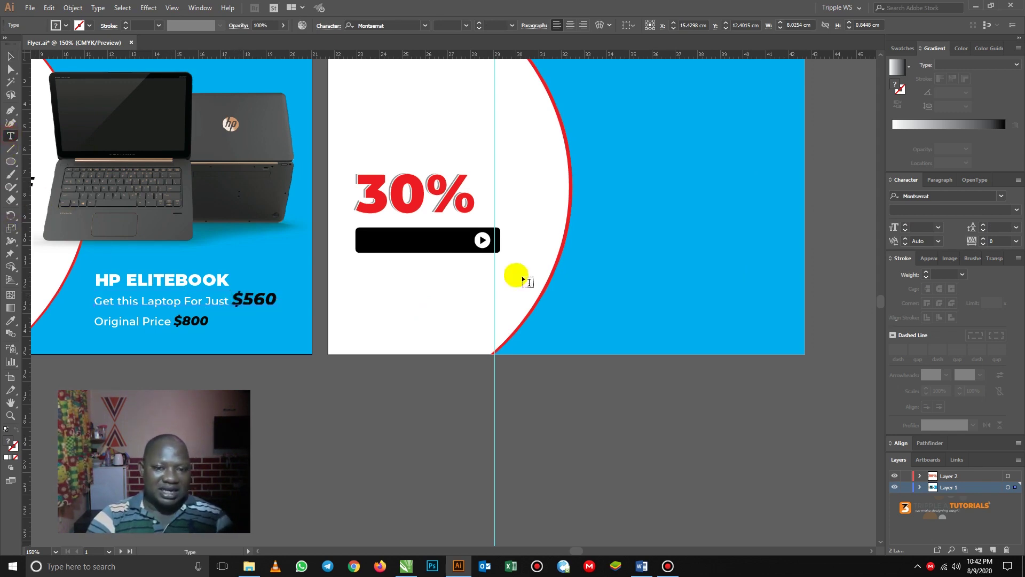
- Type the line 'Get this Laptop For Just $560' on the blue half
{"action": "left_click", "coordinate": [594, 299]}
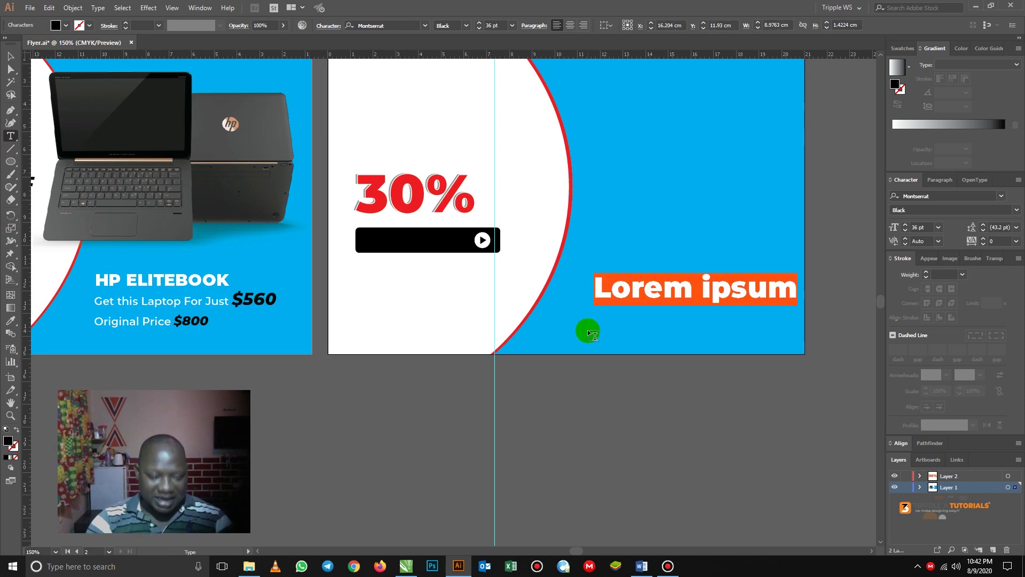
{"action": "type", "text": "Get th"}
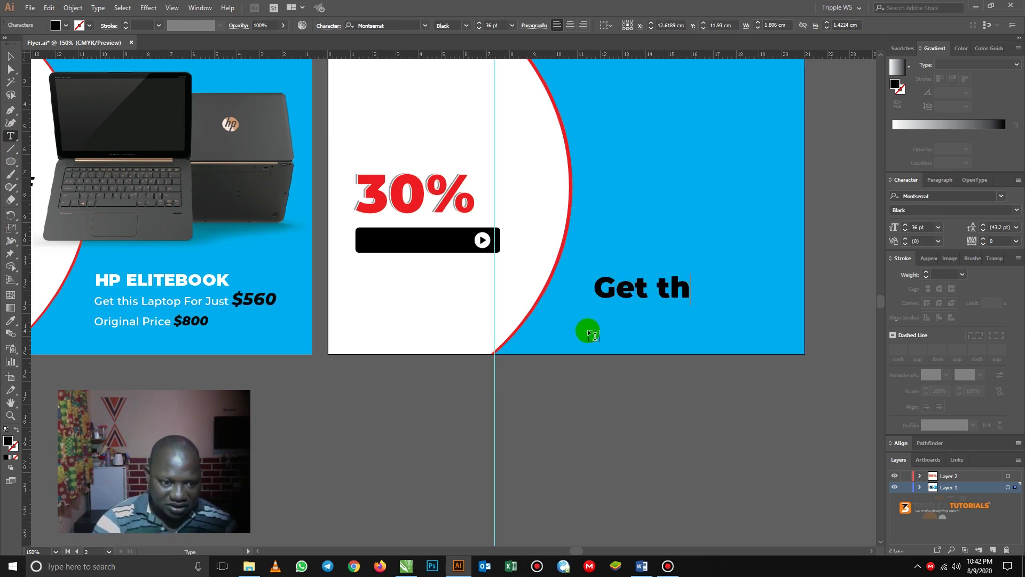
{"action": "type", "text": "isn"}
{"action": "type", "text": " Laptop"}
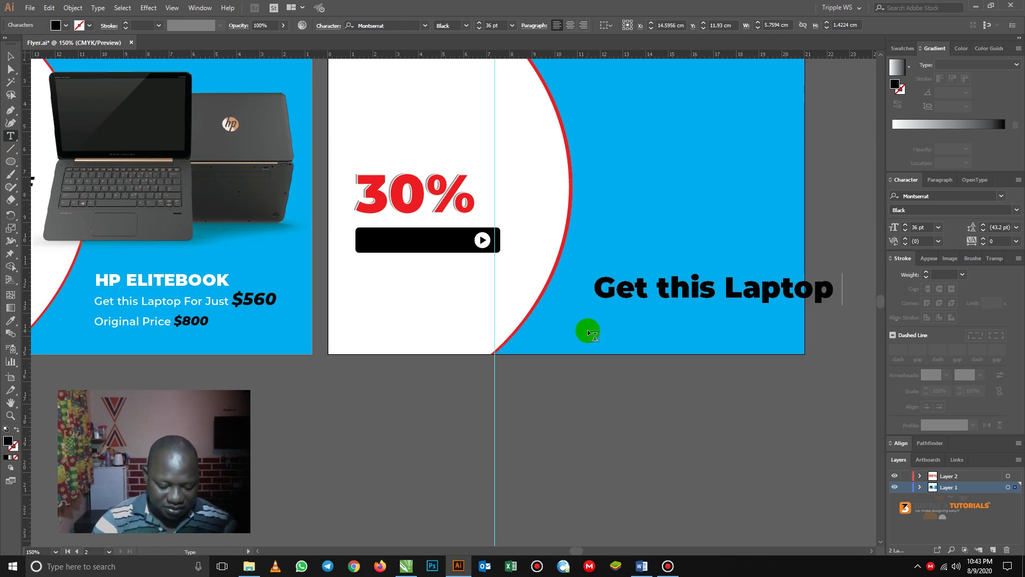
{"action": "type", "text": " For Just"}
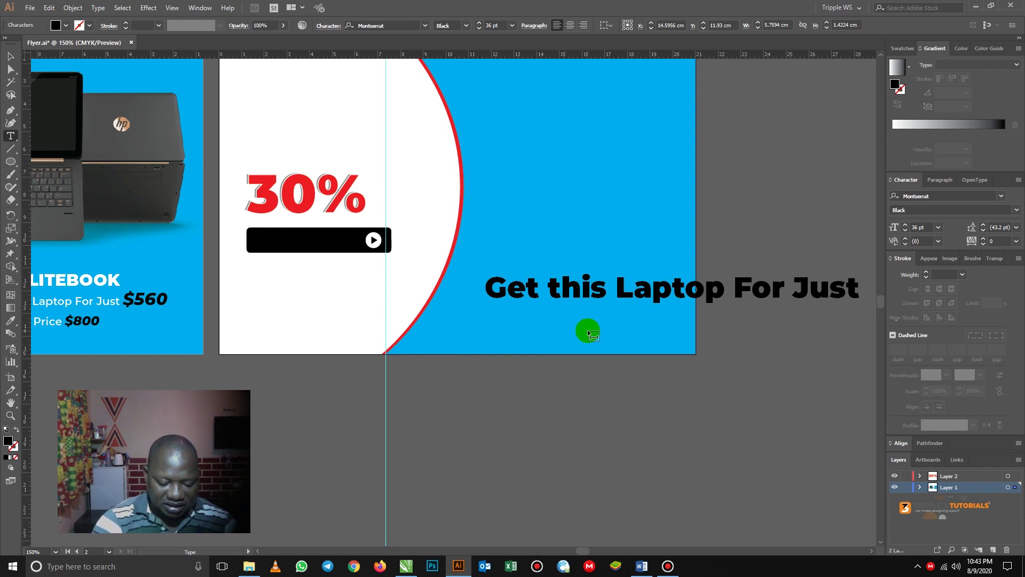
{"action": "type", "text": " $560"}
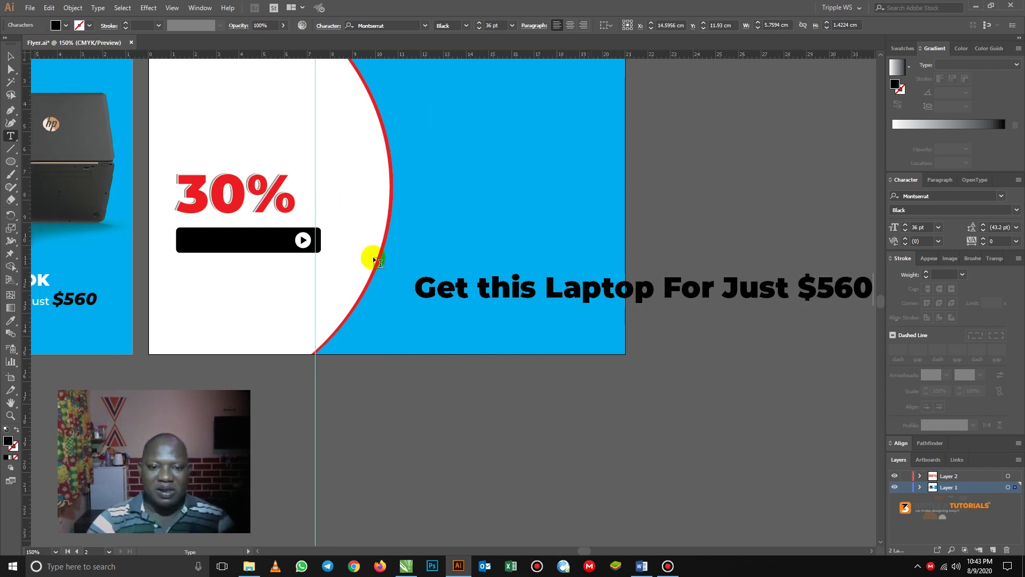
{"action": "left_click", "coordinate": [10, 56]}
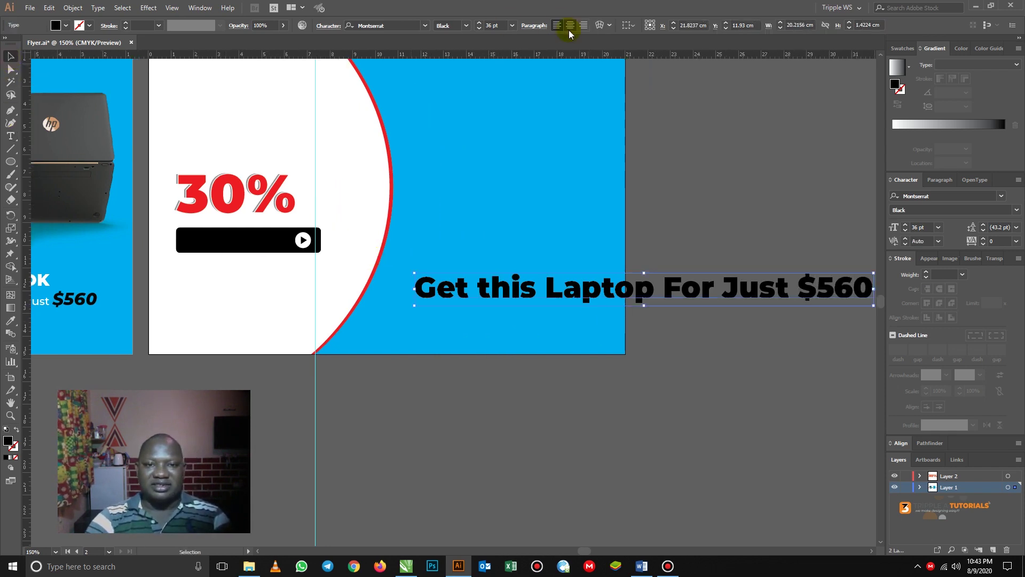
- Set the price line to 31 pt Montserrat SemiBold, scale it down, and move it lower
{"action": "left_click", "coordinate": [479, 29]}
{"action": "left_click", "coordinate": [479, 28]}
{"action": "left_click", "coordinate": [479, 29]}
{"action": "left_click", "coordinate": [479, 28]}
{"action": "left_click", "coordinate": [479, 28]}
{"action": "left_click", "coordinate": [466, 27]}
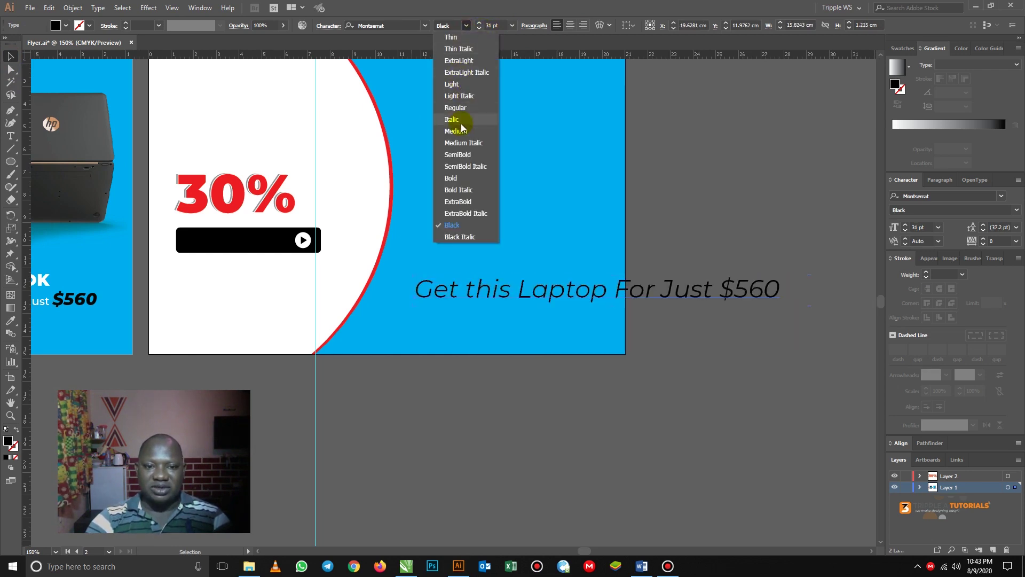
{"action": "left_click", "coordinate": [464, 155]}
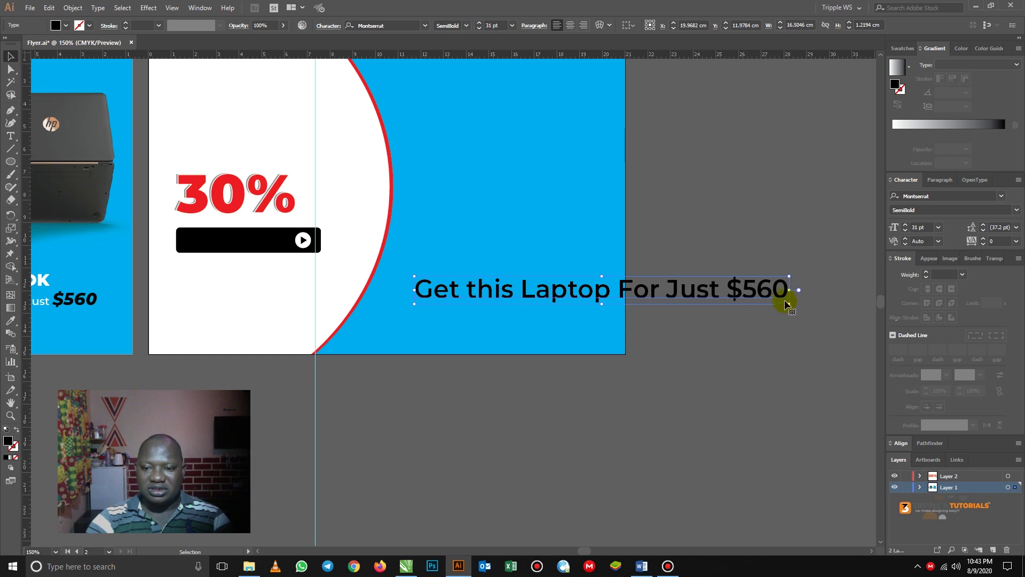
{"action": "left_click_drag", "start_coordinate": [791, 306], "coordinate": [611, 320]}
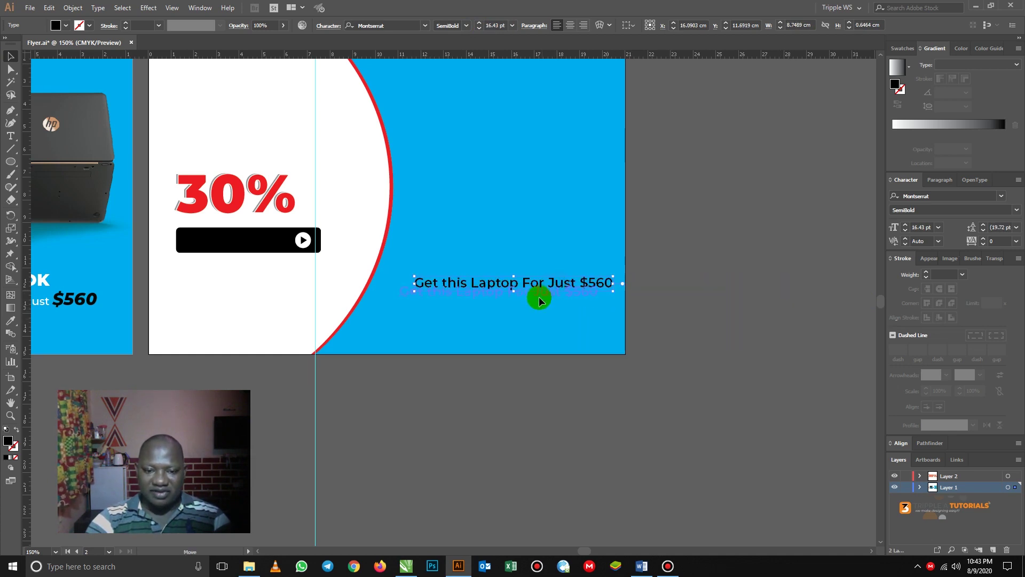
{"action": "left_click_drag", "start_coordinate": [543, 303], "coordinate": [541, 301]}
{"action": "left_click", "coordinate": [681, 293]}
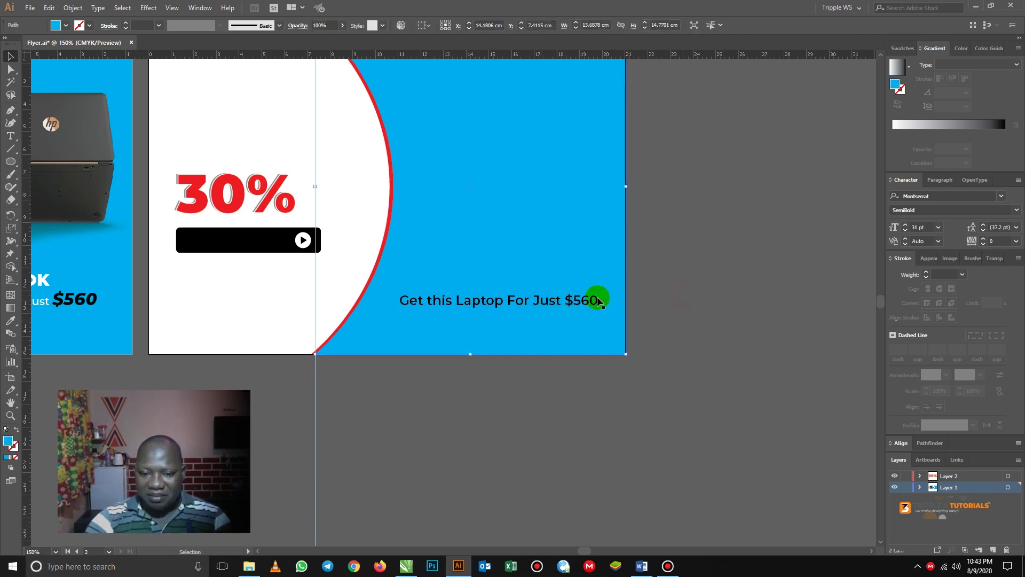
- Enlarge the $560 amount to 24 pt and nudge the price line slightly left
{"action": "double_click", "coordinate": [570, 302]}
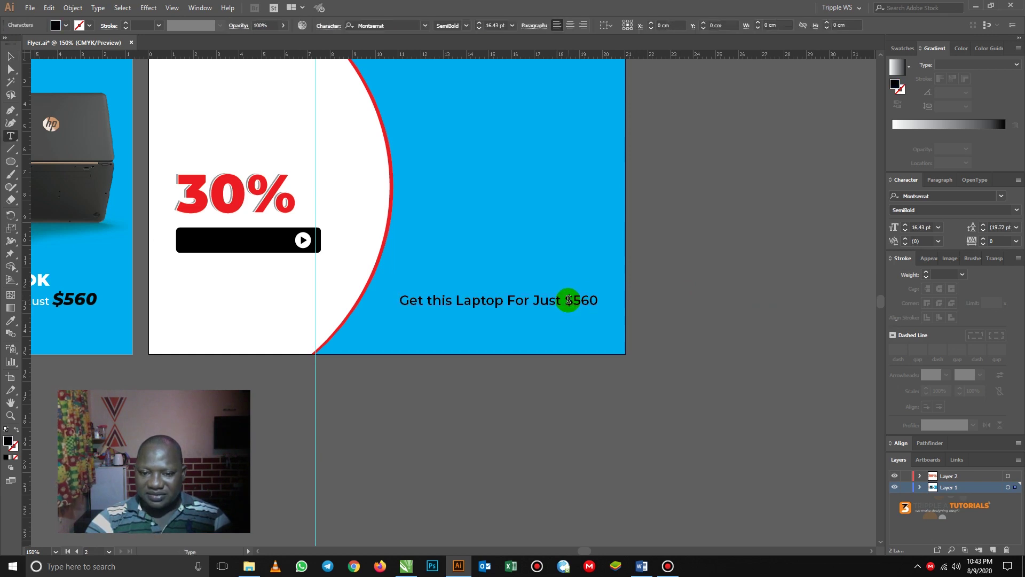
{"action": "left_click_drag", "start_coordinate": [567, 301], "coordinate": [601, 299]}
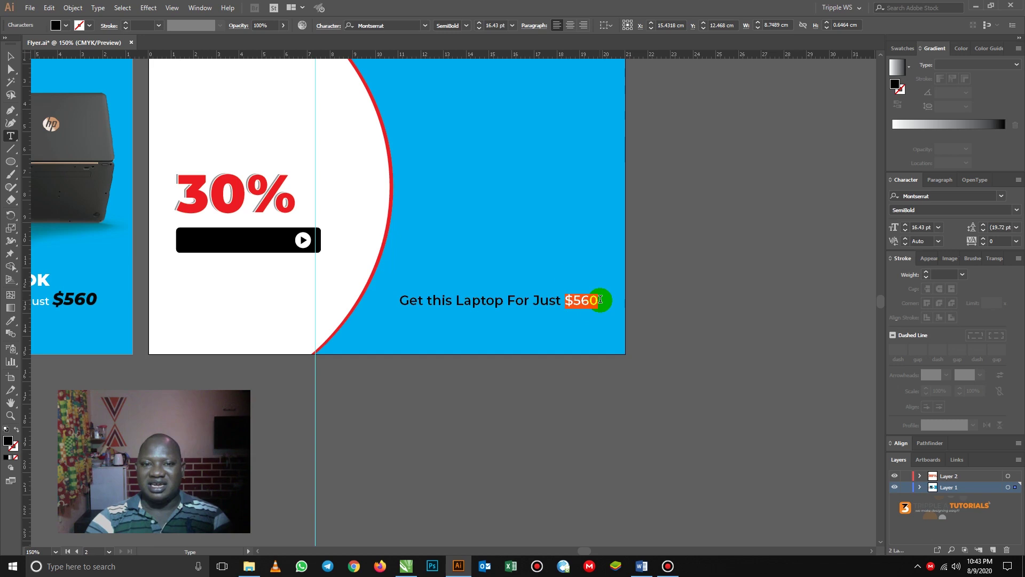
{"action": "left_click", "coordinate": [480, 23]}
{"action": "left_click", "coordinate": [480, 23]}
{"action": "left_click", "coordinate": [480, 23]}
{"action": "left_click", "coordinate": [480, 24]}
{"action": "left_click", "coordinate": [480, 24]}
{"action": "left_click", "coordinate": [480, 23]}
{"action": "left_click", "coordinate": [480, 24]}
{"action": "left_click", "coordinate": [480, 23]}
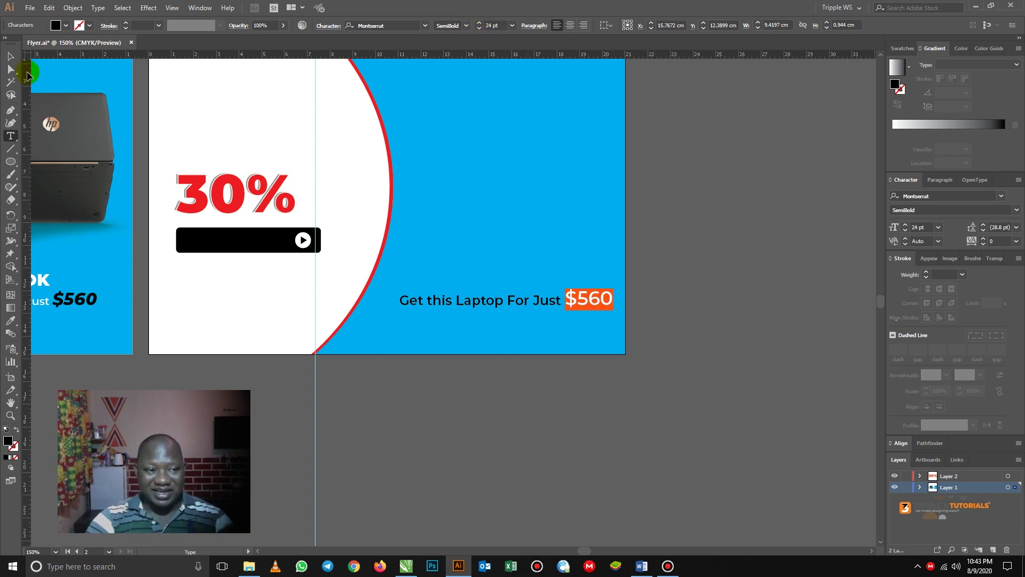
{"action": "left_click", "coordinate": [11, 57]}
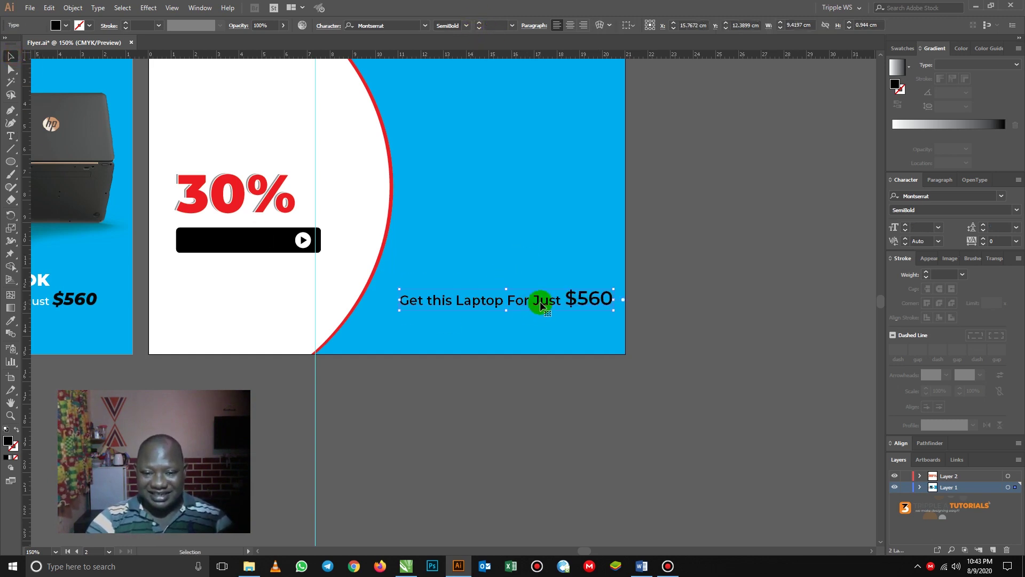
{"action": "left_click_drag", "start_coordinate": [537, 304], "coordinate": [530, 303]}
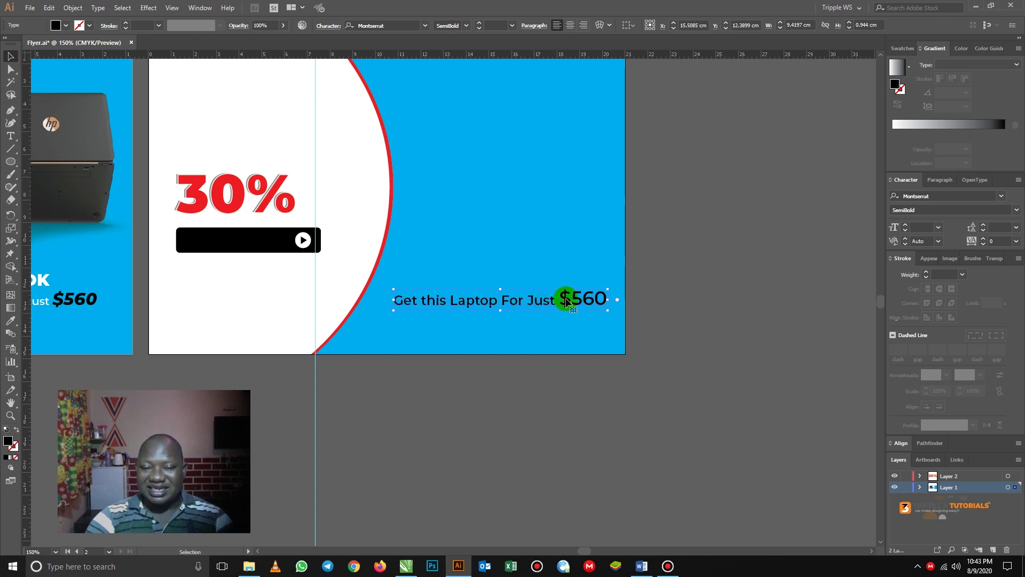
- Select the $560 digits in the price line again
{"action": "double_click", "coordinate": [546, 303]}
{"action": "triple_click", "coordinate": [545, 301]}
{"action": "left_click", "coordinate": [545, 298]}
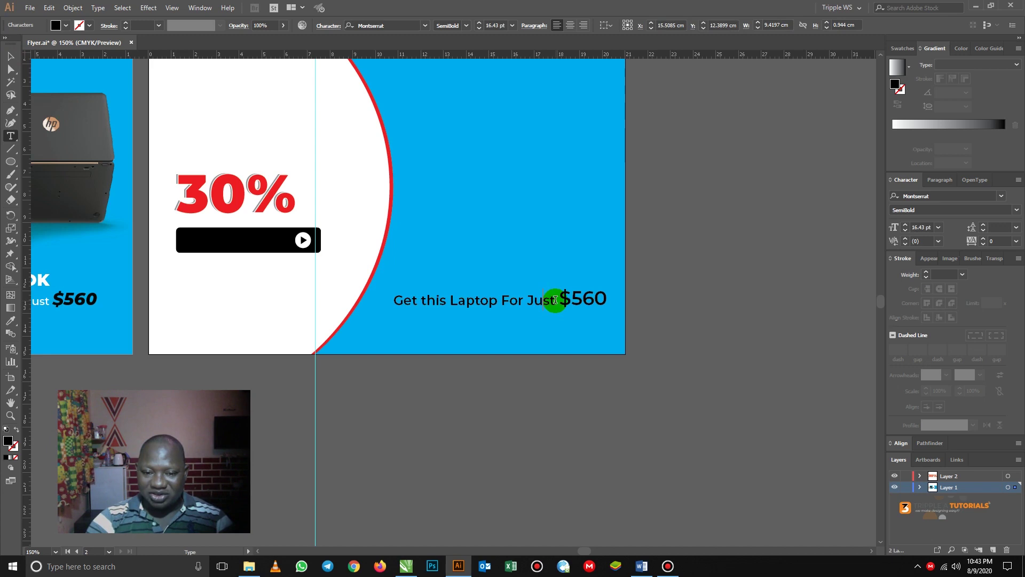
{"action": "left_click_drag", "start_coordinate": [567, 297], "coordinate": [601, 297]}
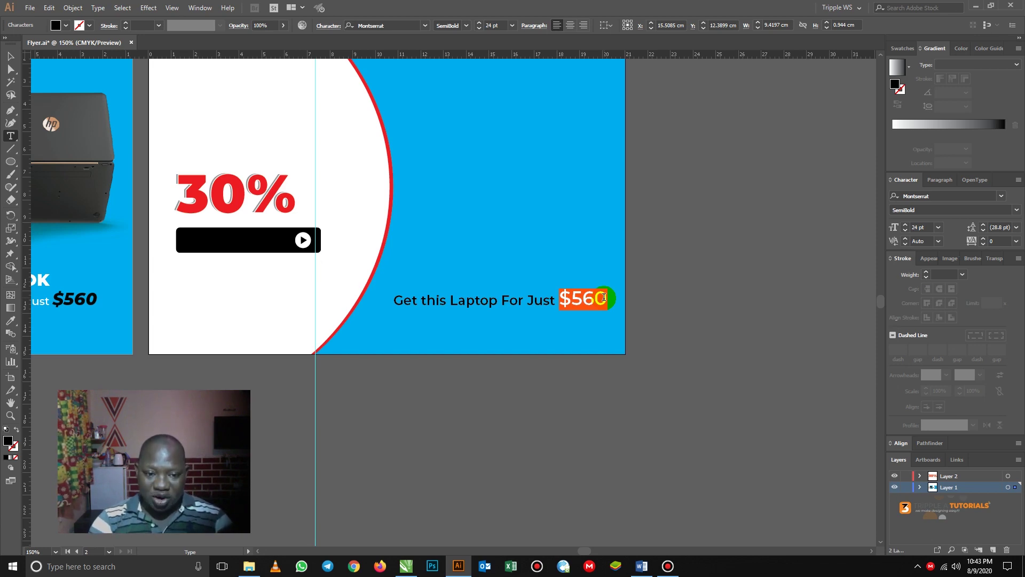
{"action": "left_click", "coordinate": [7, 56]}
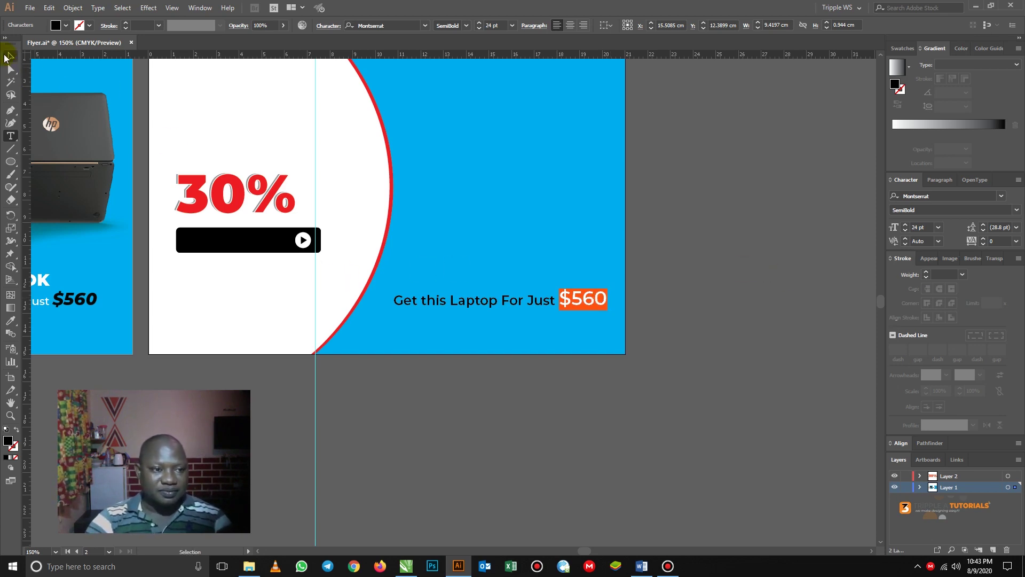
- Zoom out to 66.67%, centre both flyer artboards, and open the File menu
{"action": "key", "text": "z"}
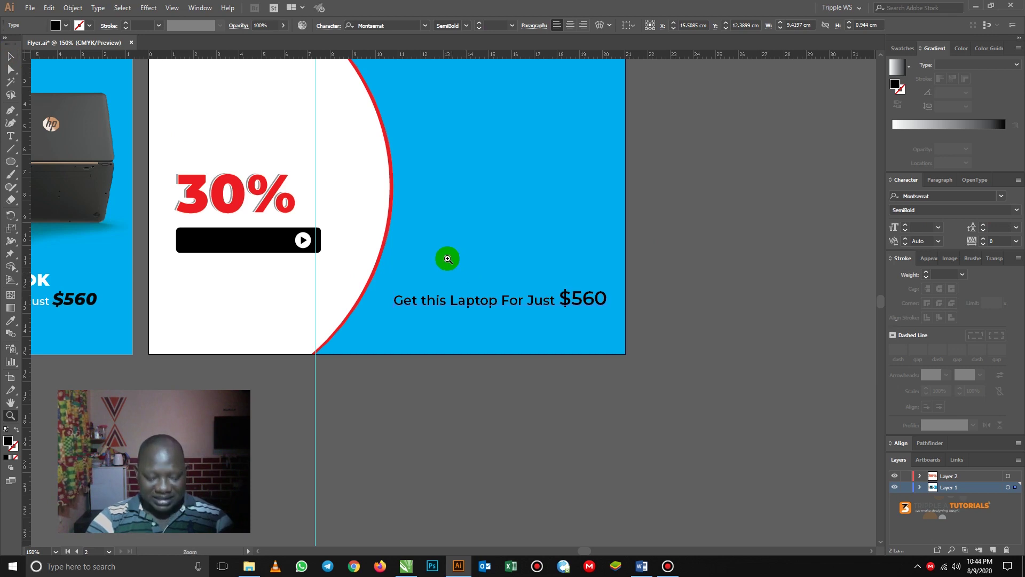
{"action": "left_click", "coordinate": [464, 261], "text": "alt"}
{"action": "left_click", "coordinate": [470, 263], "text": "alt"}
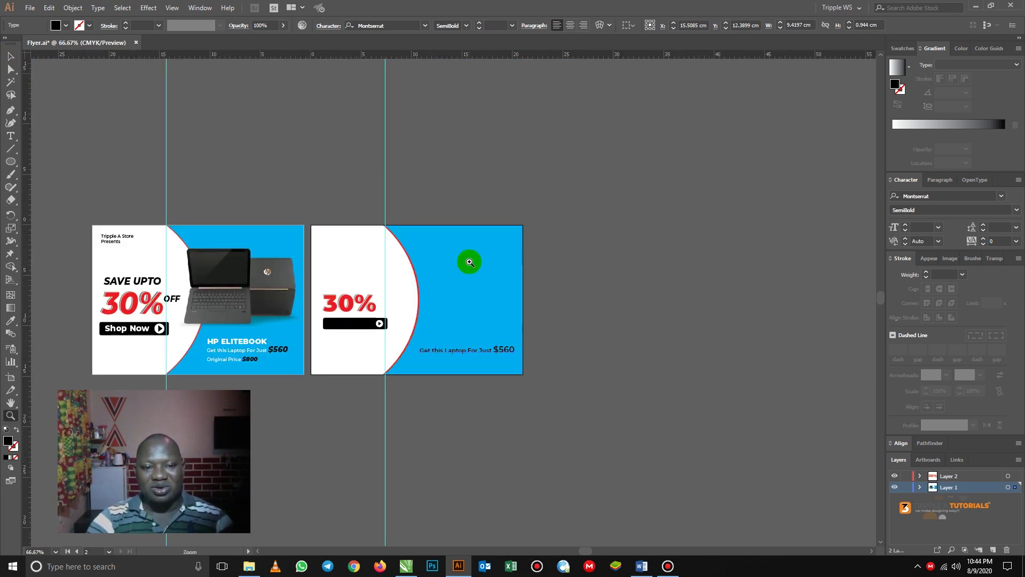
{"action": "left_click_drag", "start_coordinate": [354, 281], "coordinate": [522, 232]}
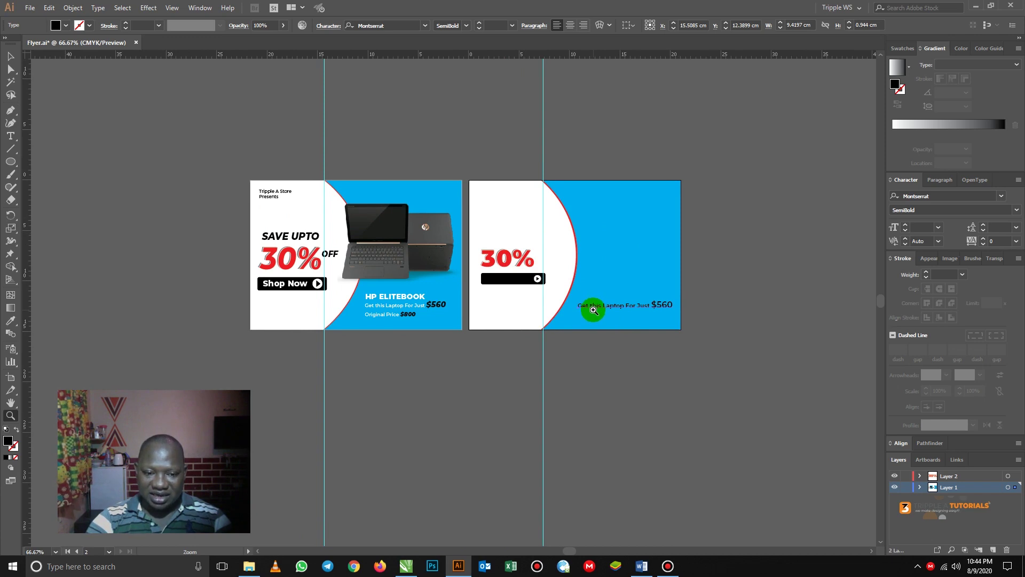
{"action": "left_click", "coordinate": [10, 57]}
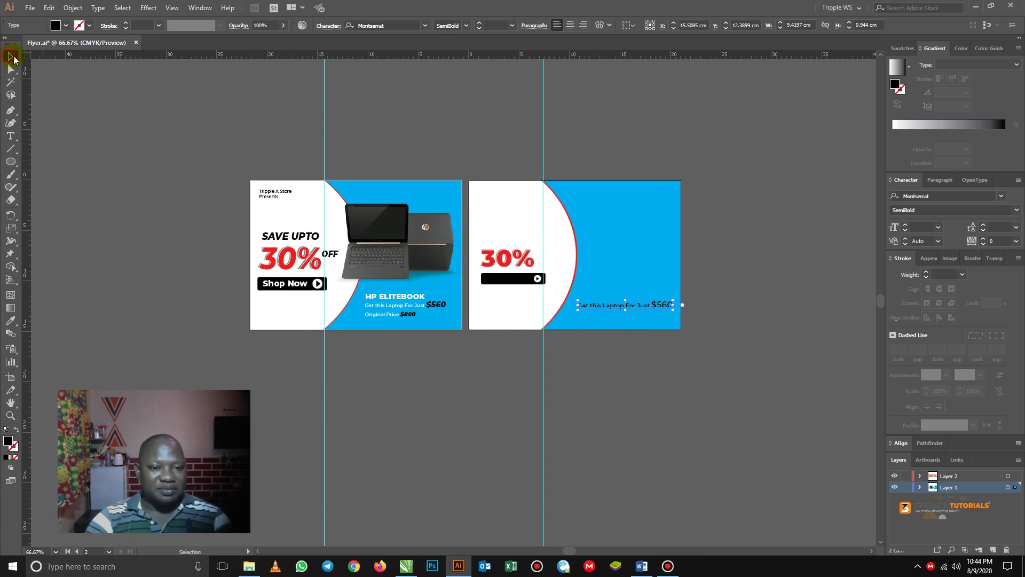
{"action": "left_click", "coordinate": [392, 233]}
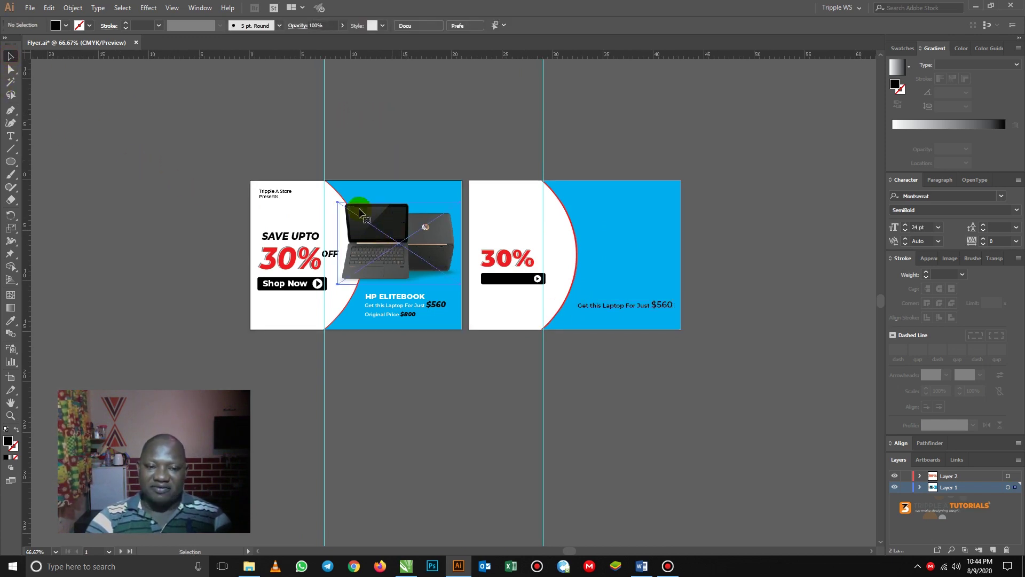
{"action": "left_click", "coordinate": [361, 151]}
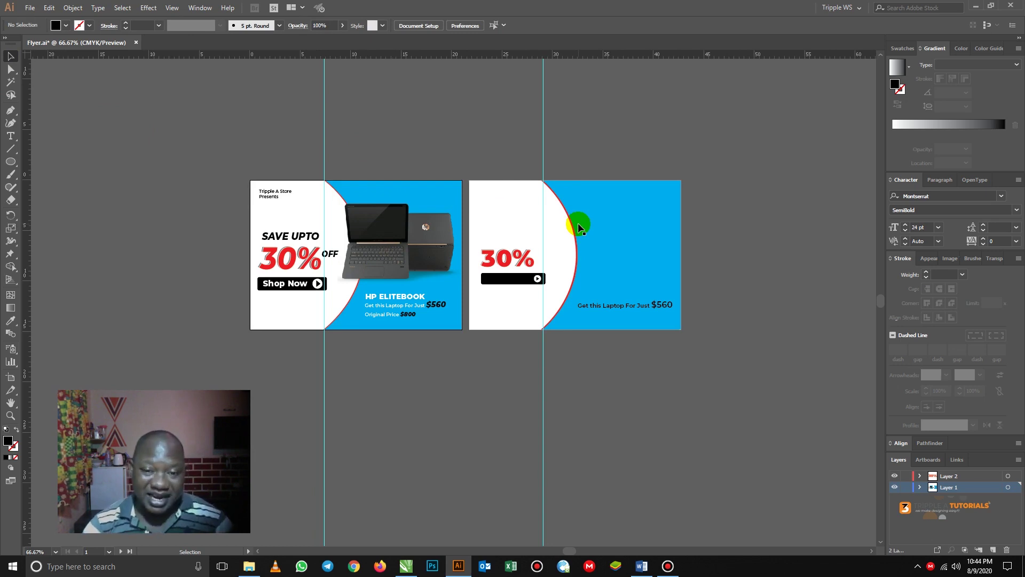
{"action": "left_click", "coordinate": [26, 8]}
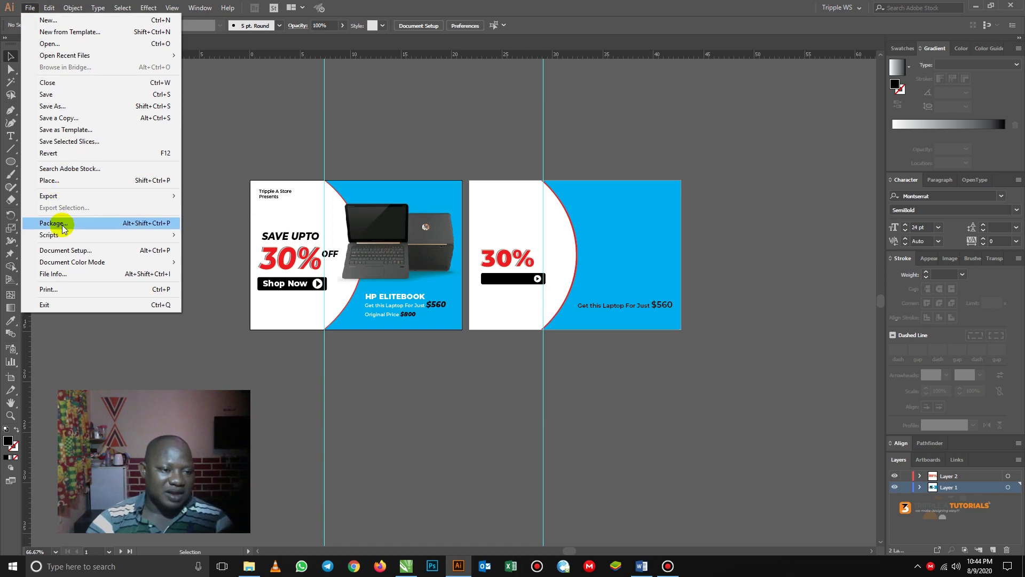
- Place the HP Lappy image on the canvas over the artboards
{"action": "left_click", "coordinate": [48, 181]}
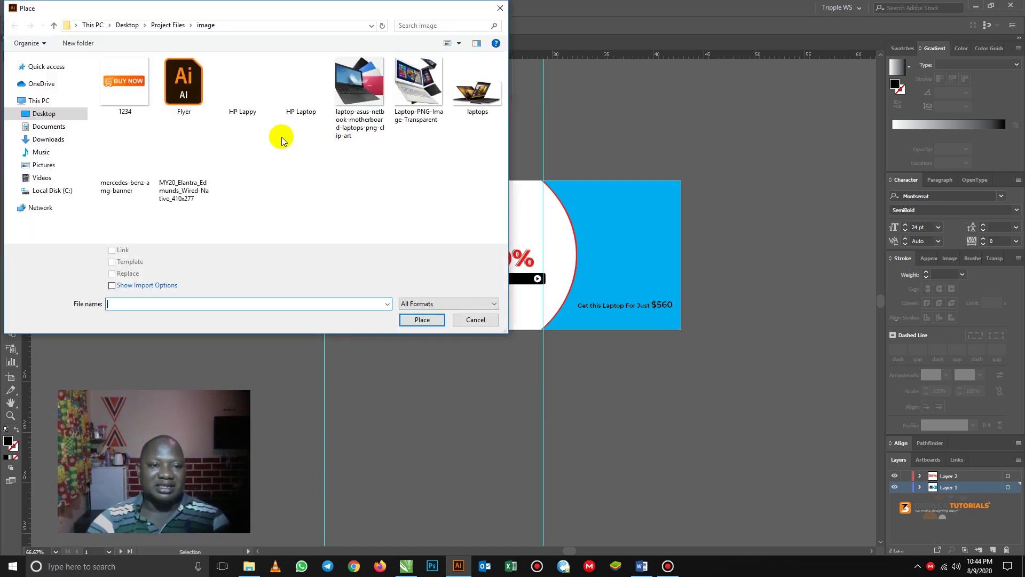
{"action": "left_click", "coordinate": [244, 92]}
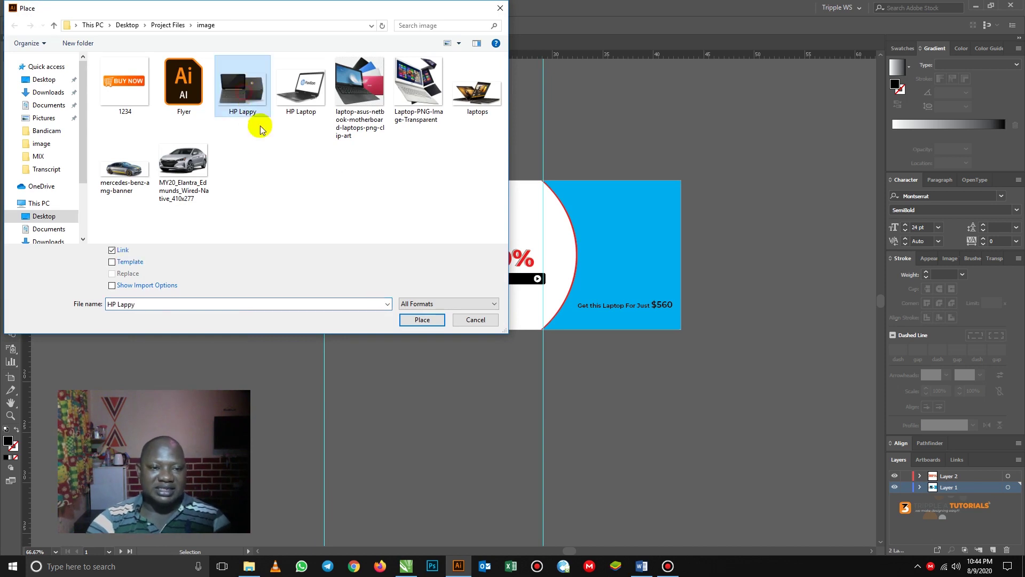
{"action": "left_click", "coordinate": [422, 320]}
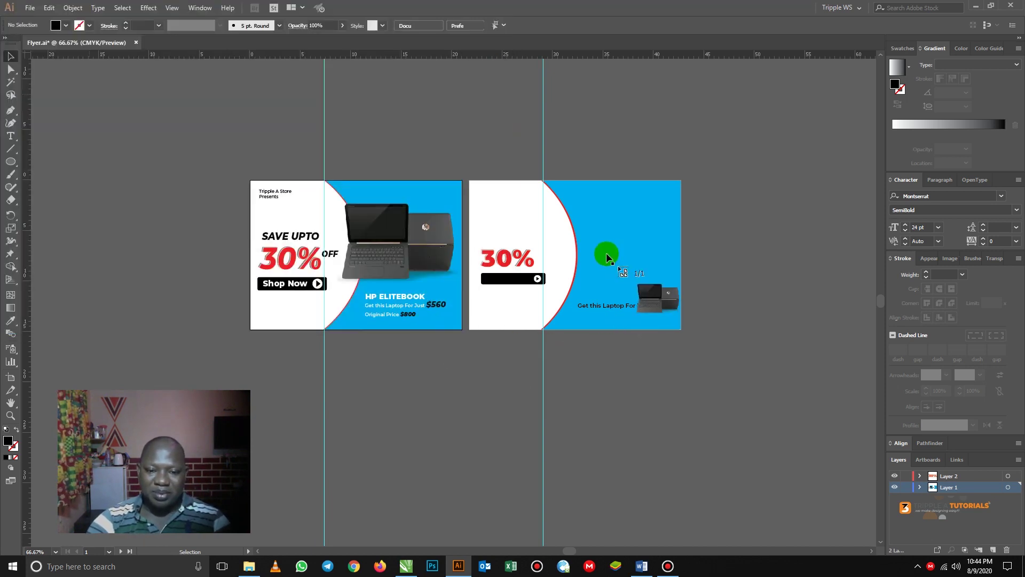
{"action": "left_click", "coordinate": [607, 257]}
{"action": "left_click_drag", "start_coordinate": [628, 376], "coordinate": [633, 280]}
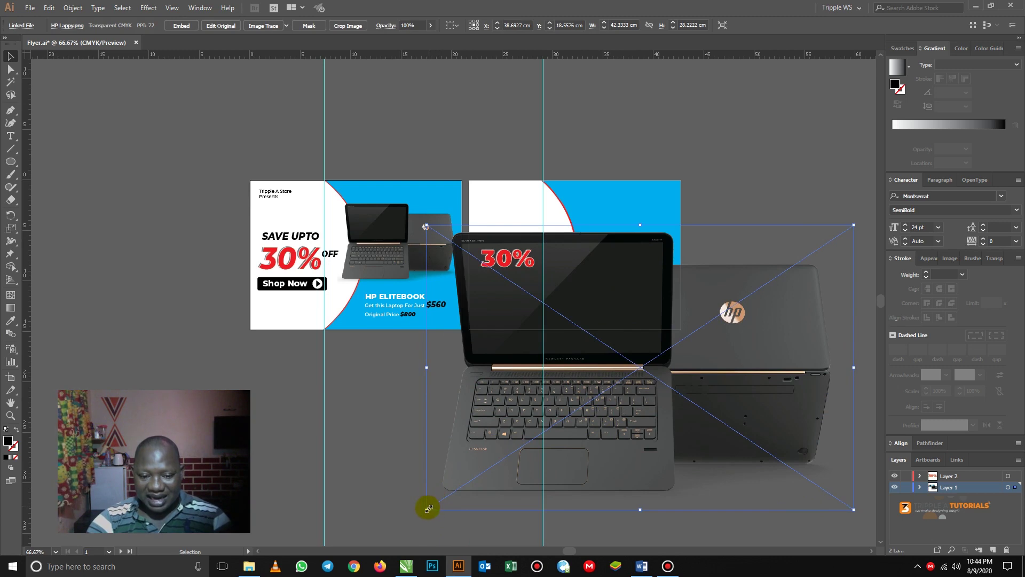
- Scale the laptop image down to about 11.46 × 7.64 cm and park it beside the artboard
{"action": "left_click_drag", "start_coordinate": [428, 509], "coordinate": [666, 389]}
{"action": "left_click_drag", "start_coordinate": [794, 241], "coordinate": [648, 222]}
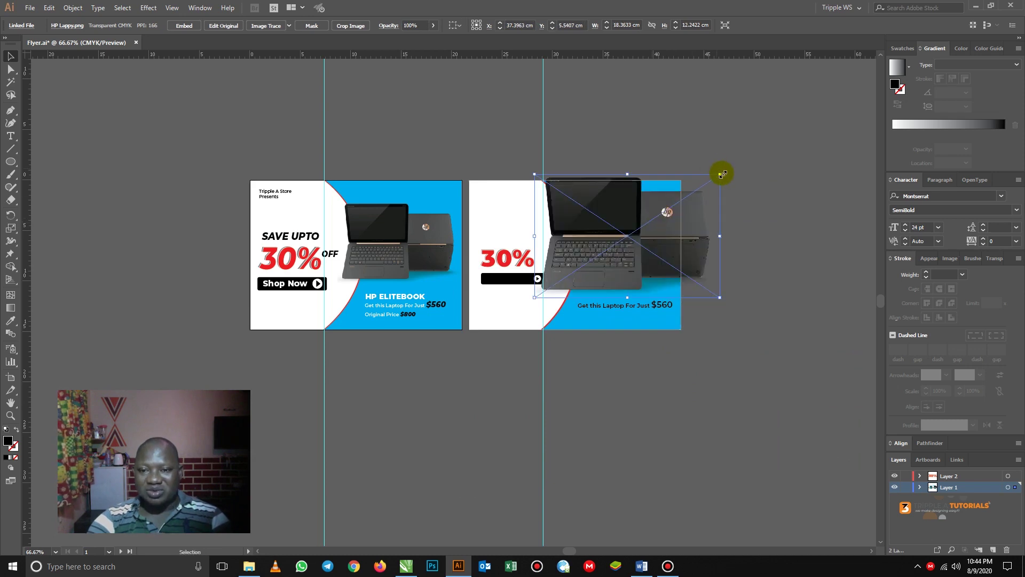
{"action": "left_click_drag", "start_coordinate": [721, 174], "coordinate": [651, 220]}
{"action": "left_click_drag", "start_coordinate": [614, 262], "coordinate": [723, 170]}
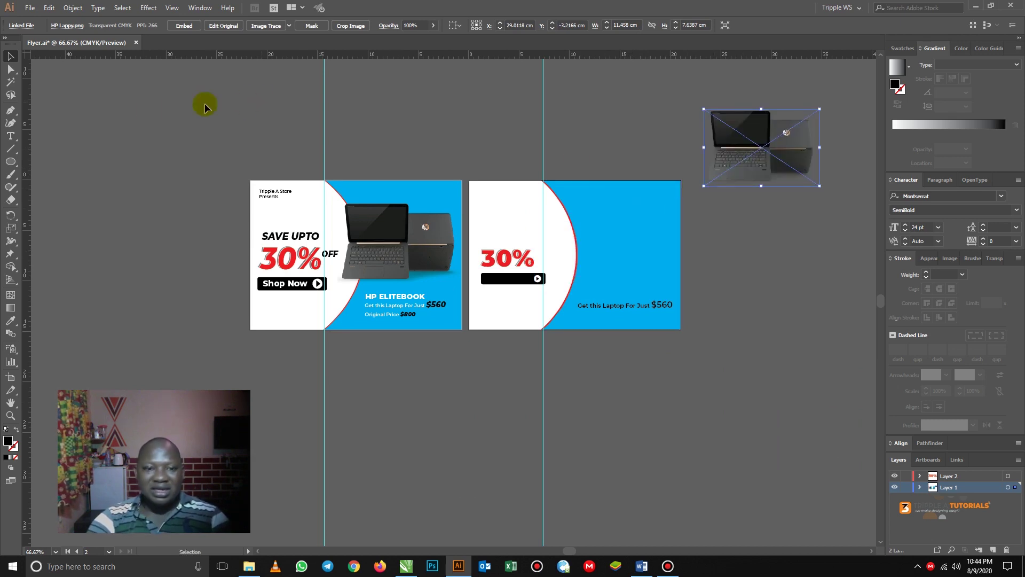
{"action": "left_click", "coordinate": [91, 84]}
{"action": "left_click", "coordinate": [30, 8]}
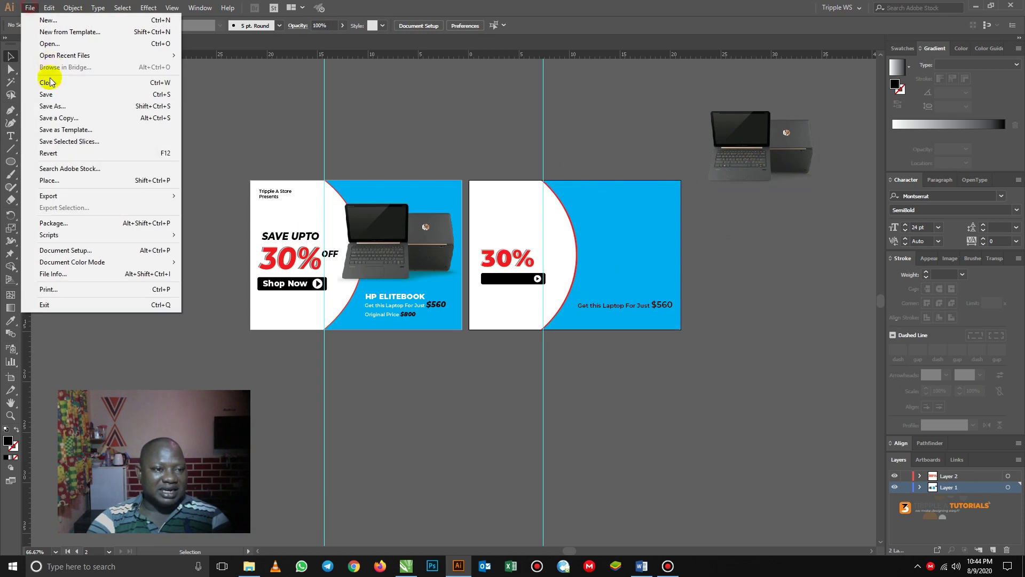
- Place HP Lappy.png at about 12.30 × 8.20 cm on artboard 2's blue half, nudged above the price line
{"action": "left_click", "coordinate": [60, 183]}
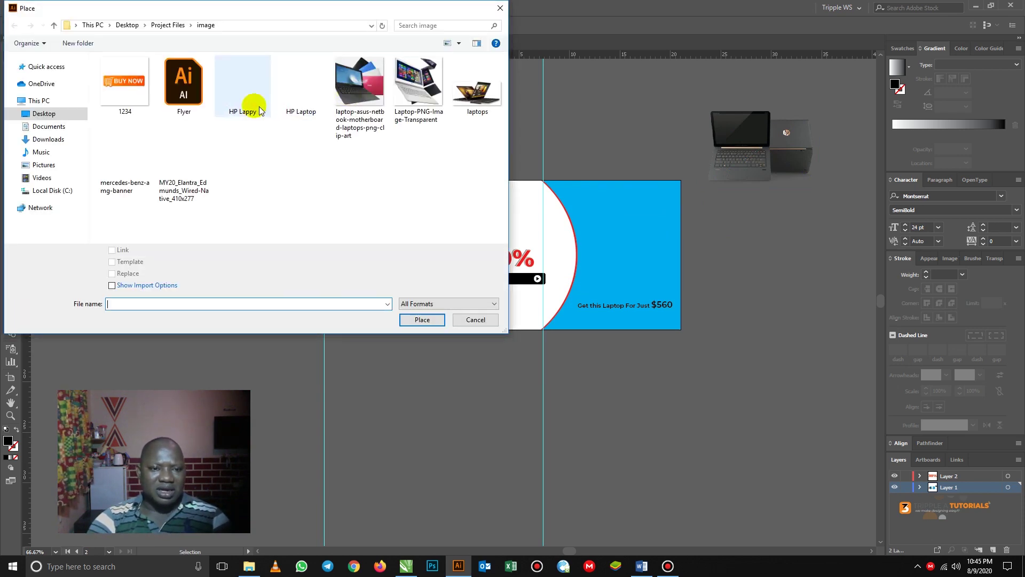
{"action": "left_click", "coordinate": [285, 95]}
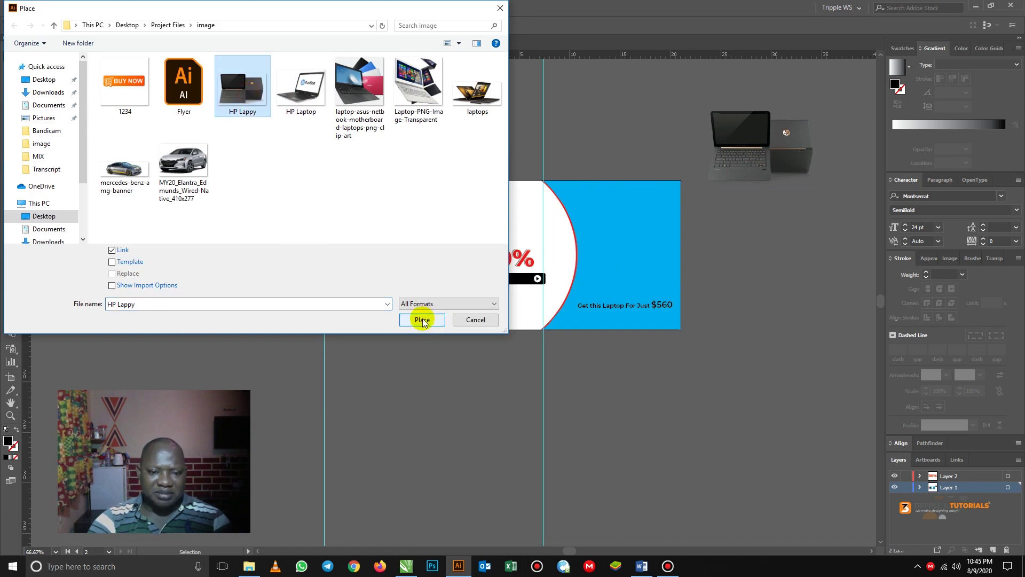
{"action": "left_click", "coordinate": [420, 319]}
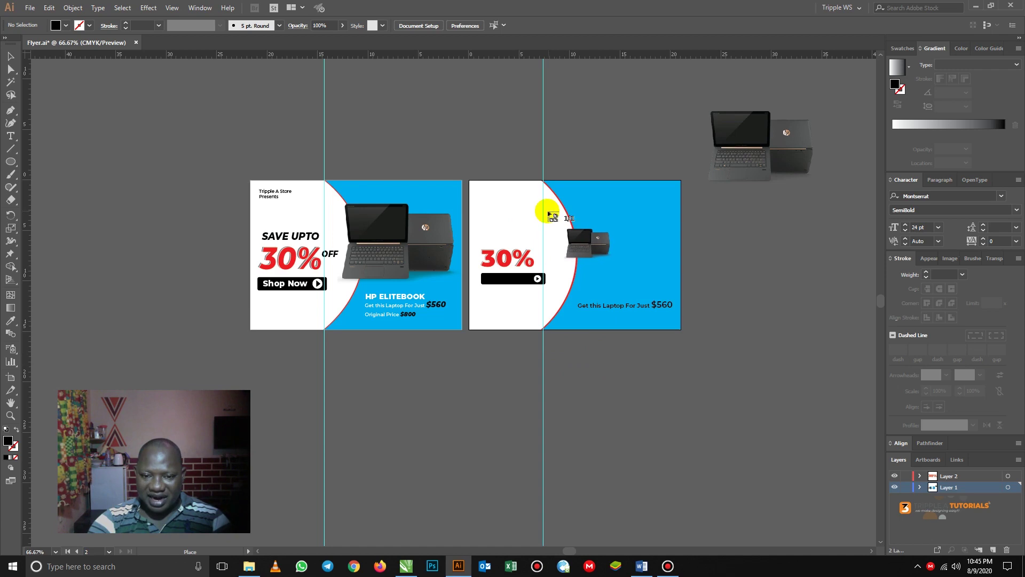
{"action": "left_click_drag", "start_coordinate": [548, 211], "coordinate": [677, 295]}
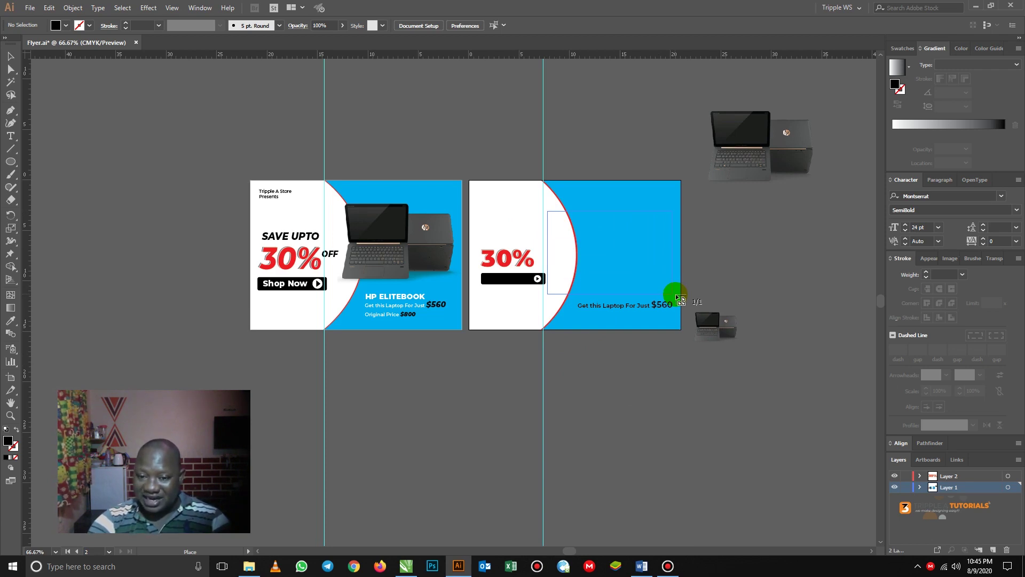
{"action": "left_click_drag", "start_coordinate": [678, 297], "coordinate": [680, 298]}
{"action": "left_click_drag", "start_coordinate": [643, 253], "coordinate": [647, 250]}
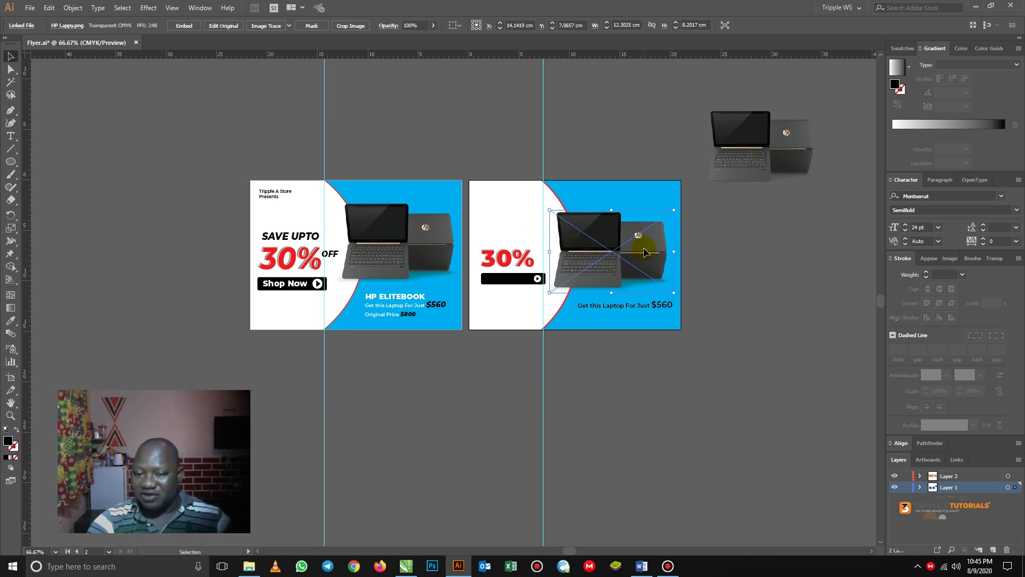